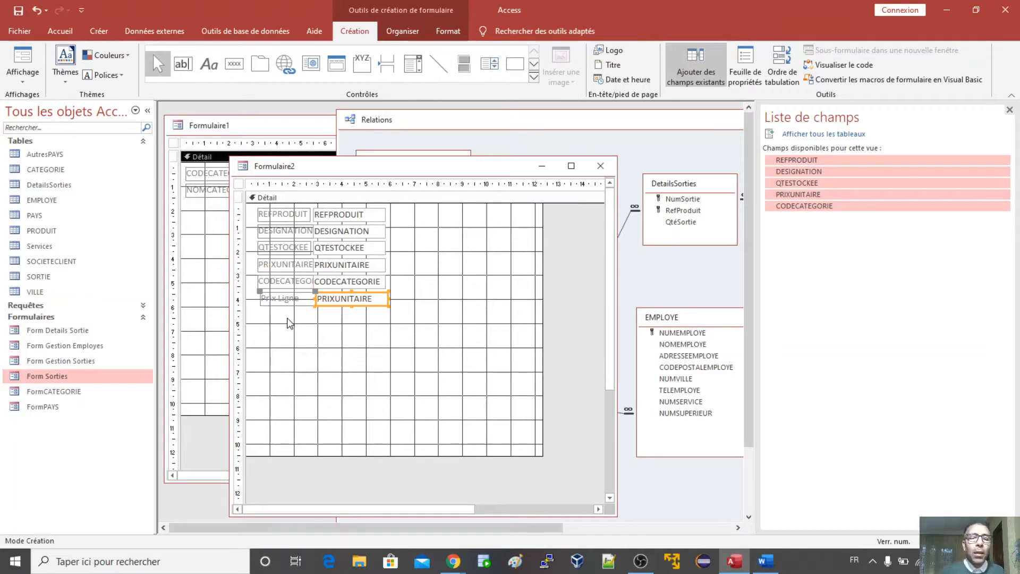
Change the calculated field's label to "Prix Total Ligne" and shift it left, clear of its text box.
click(280, 299)
click(280, 300)
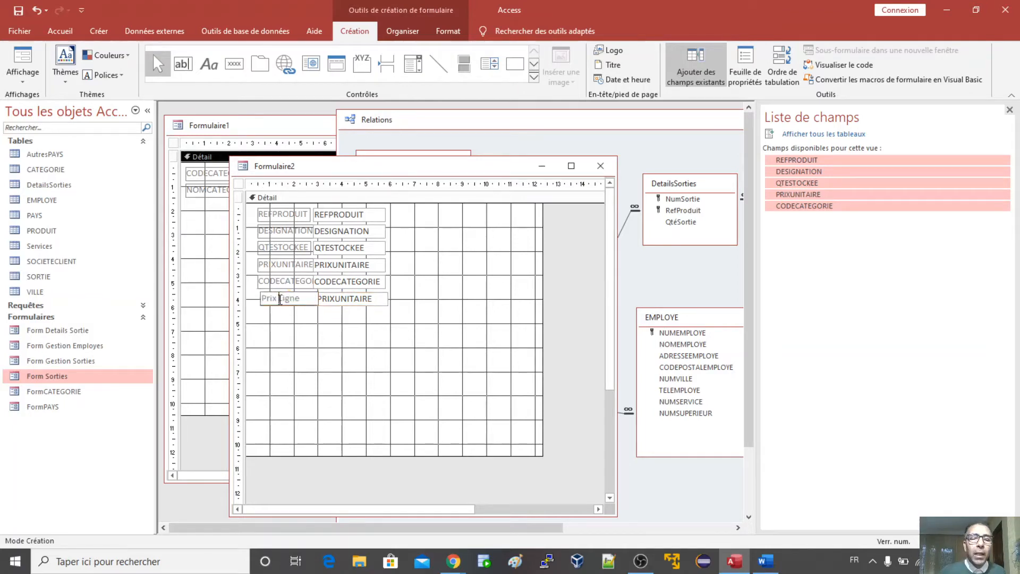
text(Total)
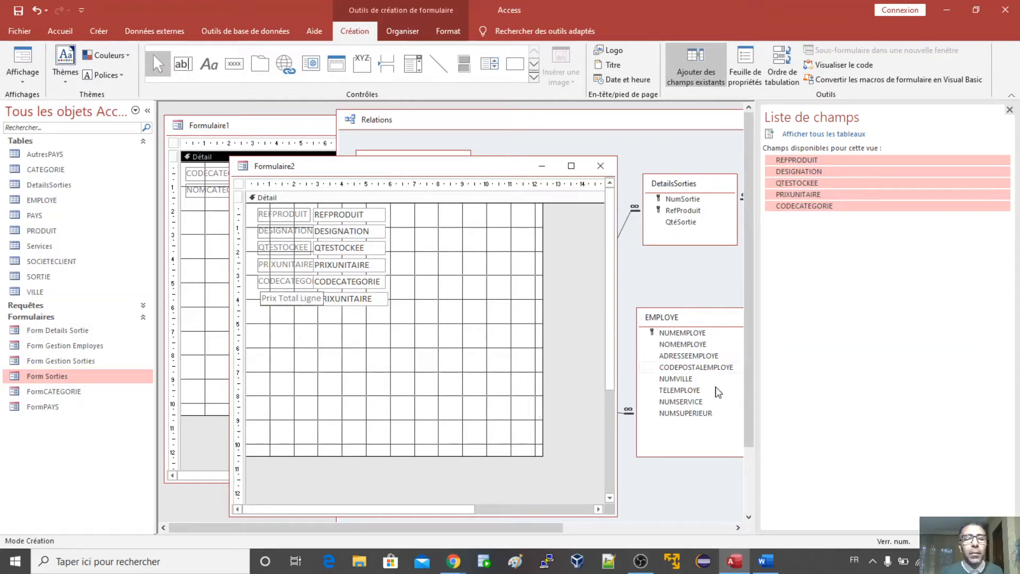
click(388, 335)
click(296, 299)
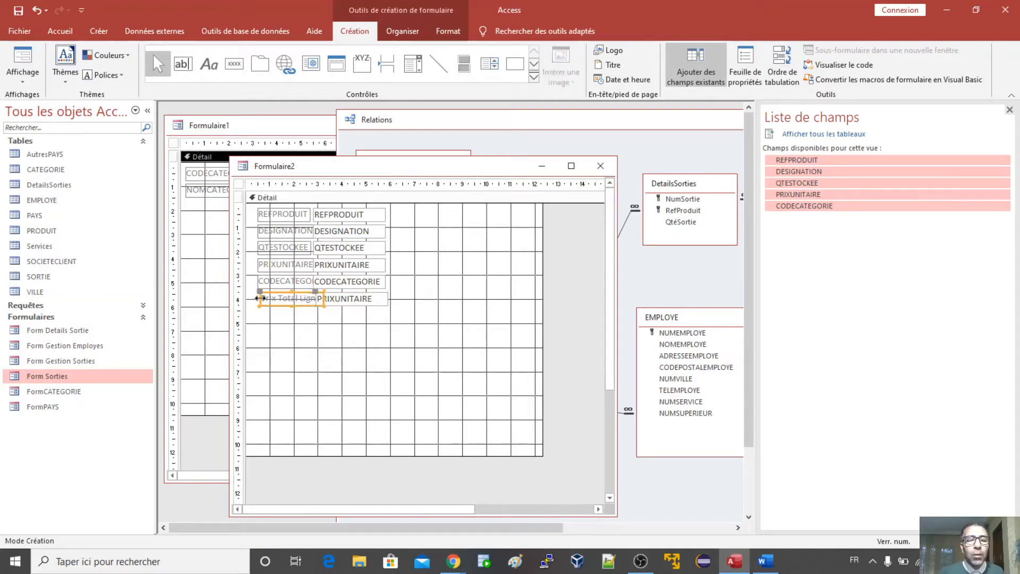
drag(260, 292, 252, 292)
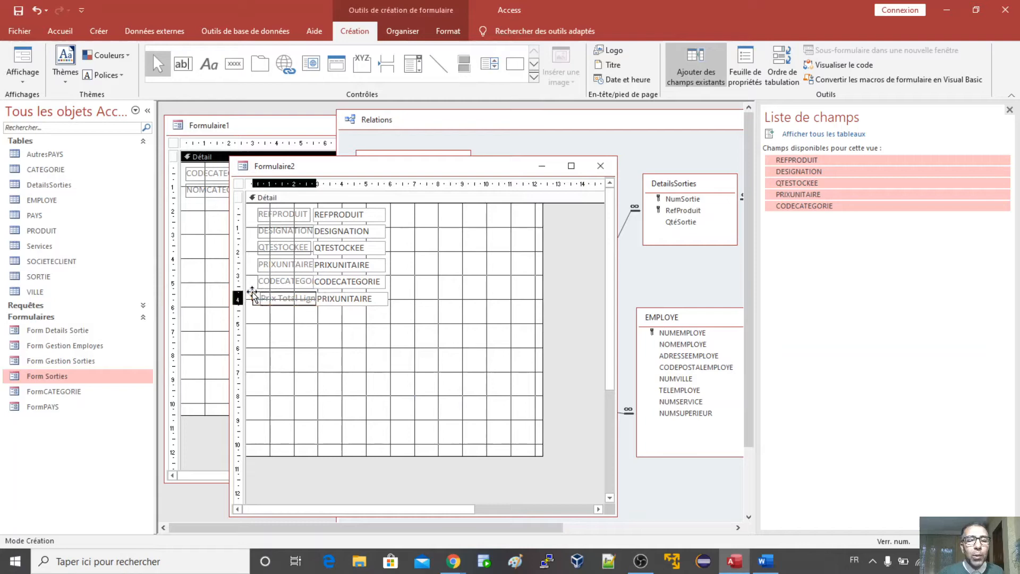
click(351, 348)
Set the text box beside the Prix Total Ligne label to the expression =[PRIXUNITAIRE]*[Qtestockee].
click(344, 299)
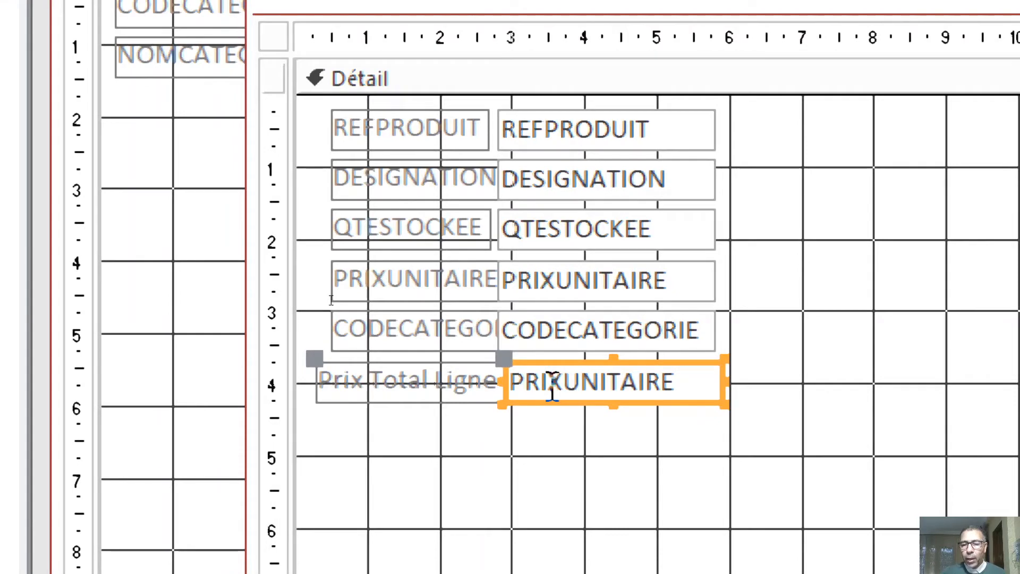
click(552, 386)
click(513, 381)
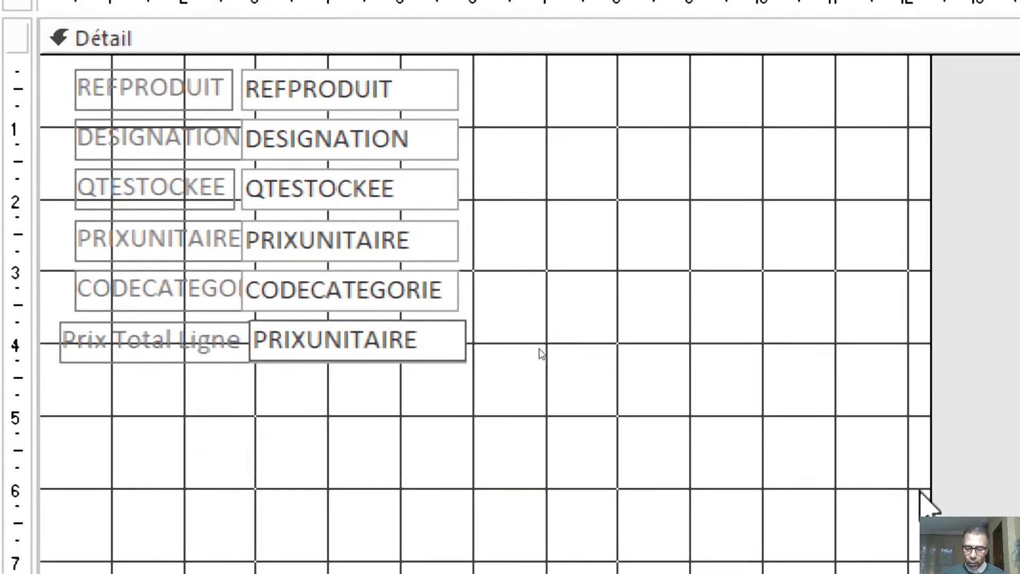
text(=)
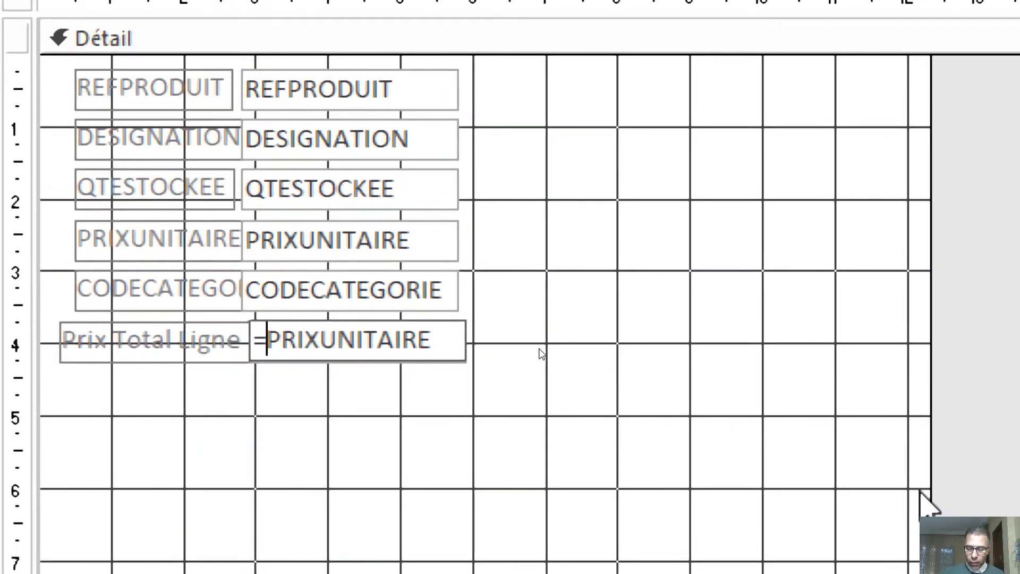
text([)
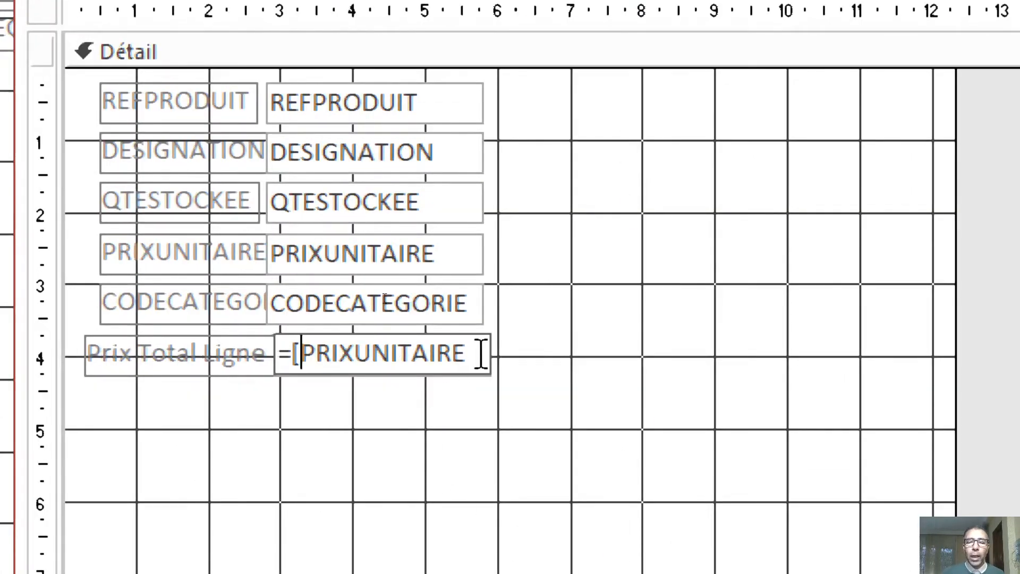
click(456, 341)
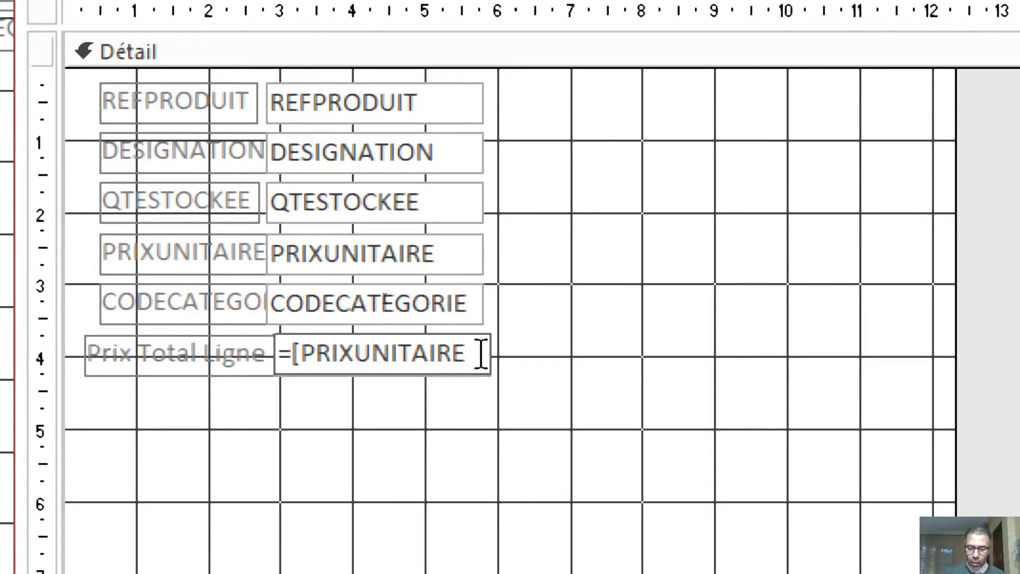
text(])
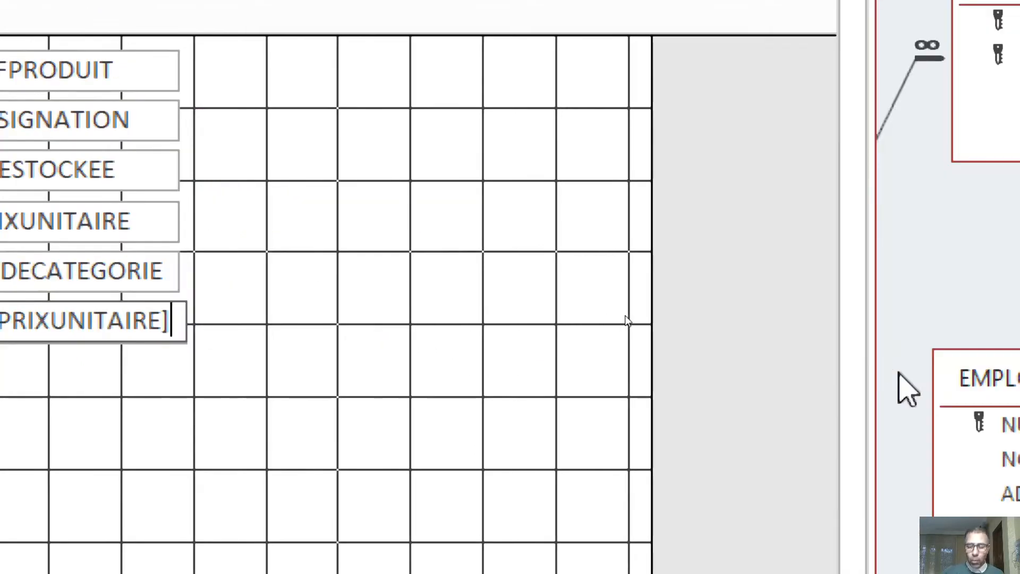
text(*)
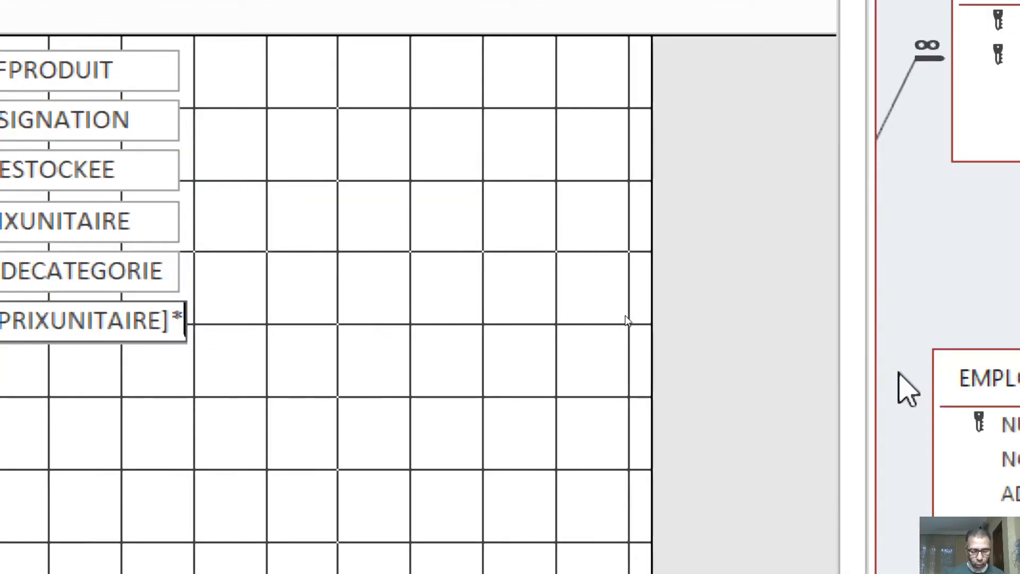
text([)
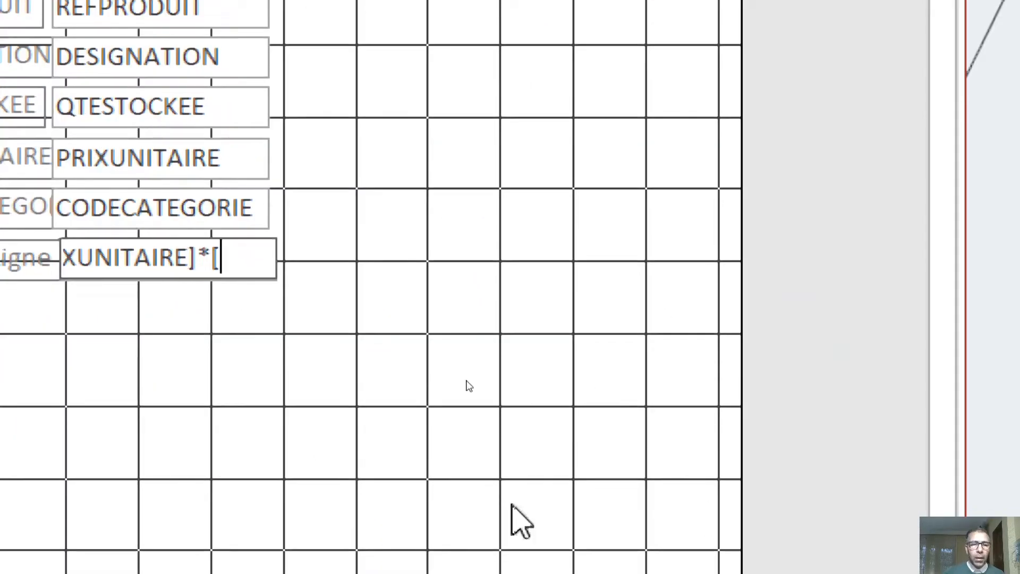
text(Qte)
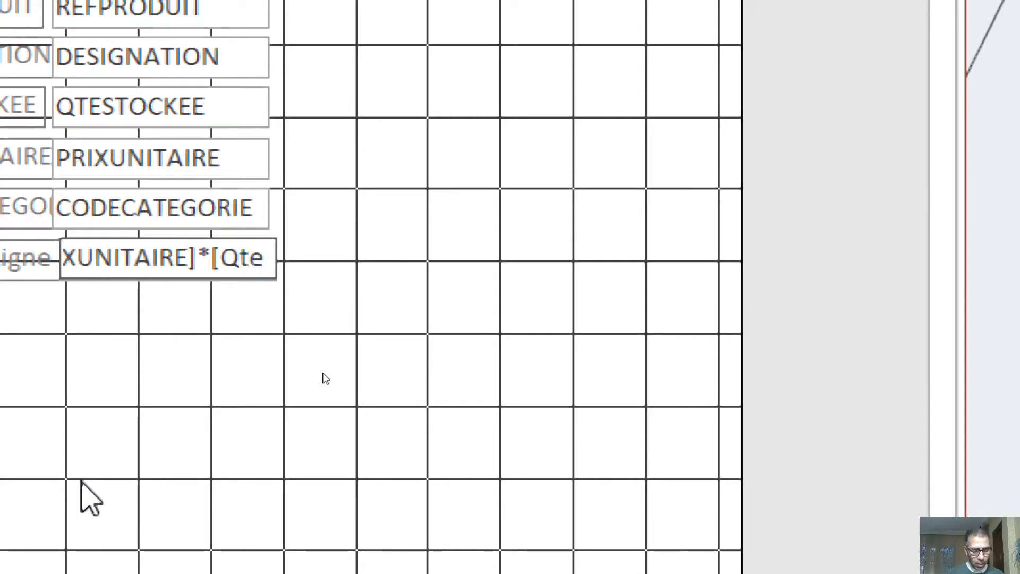
text(stoc)
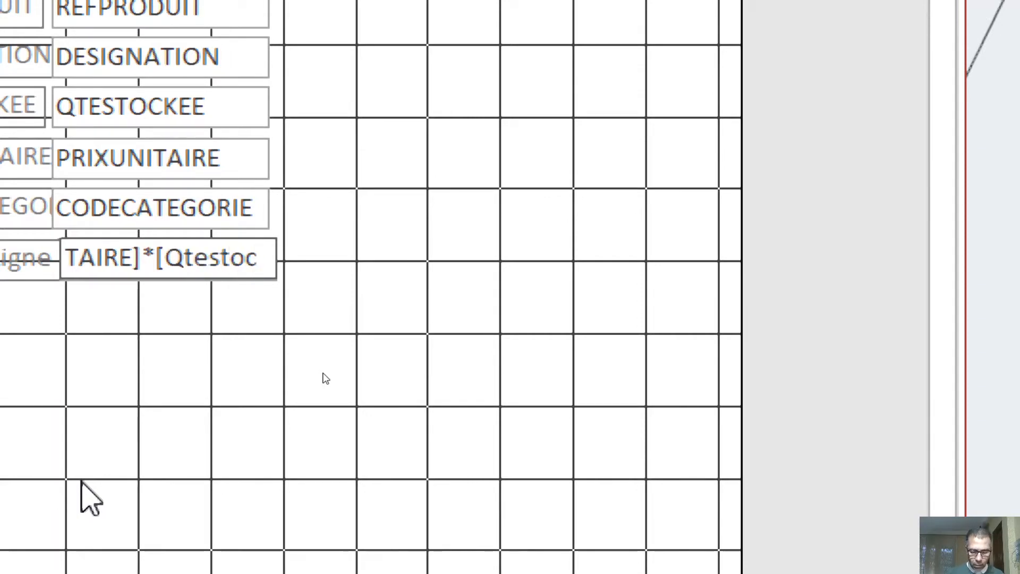
text(k)
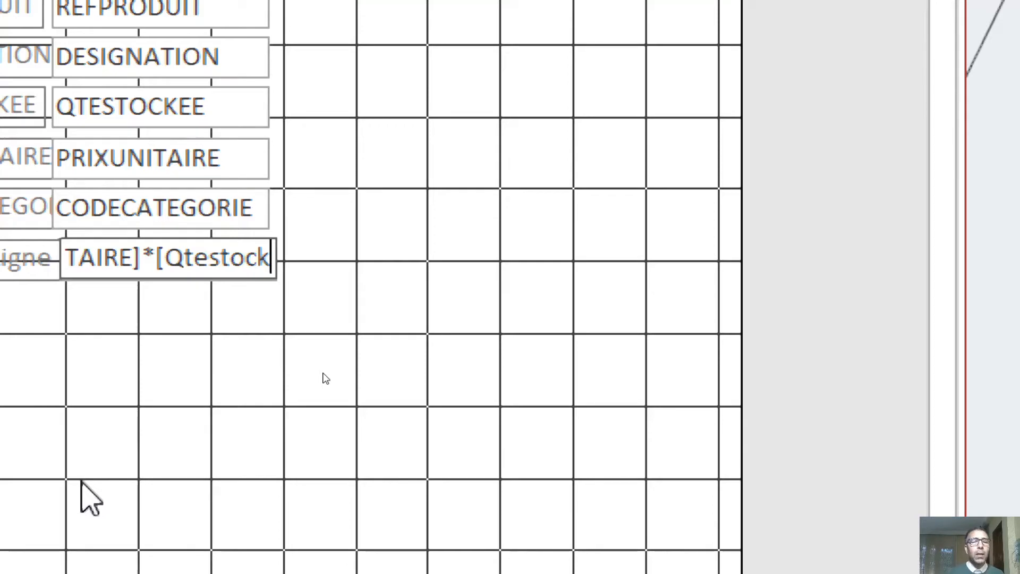
text(ee)
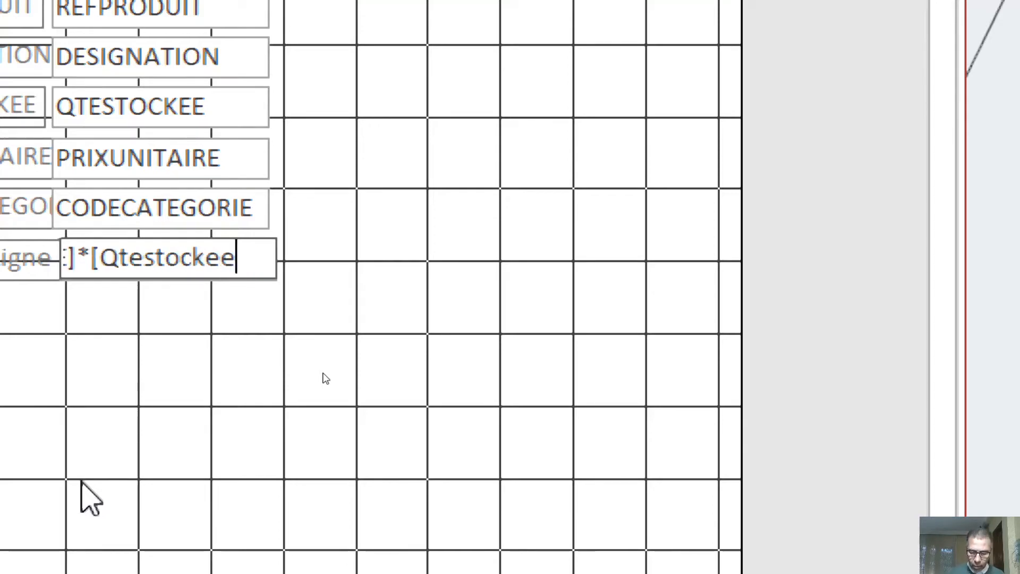
text(])
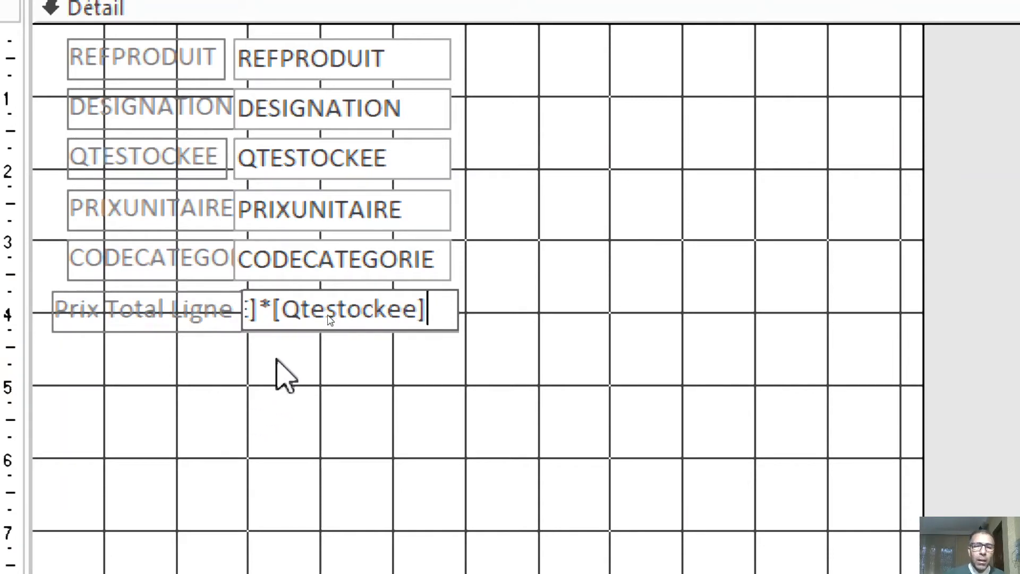
click(276, 359)
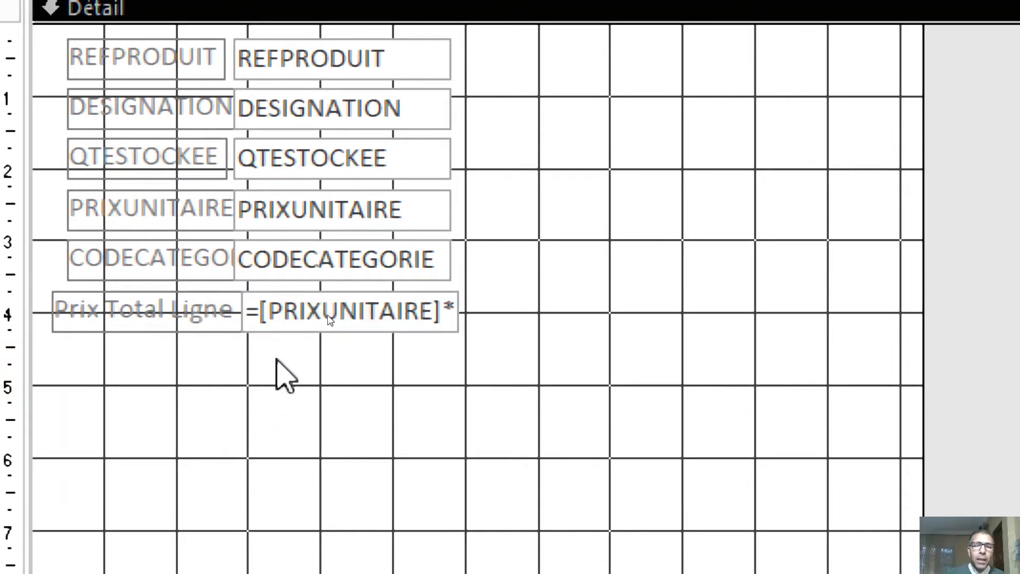
Widen the calculated text box to about 6 cm so that it fits the whole expression.
click(451, 329)
drag(457, 312, 685, 313)
click(341, 528)
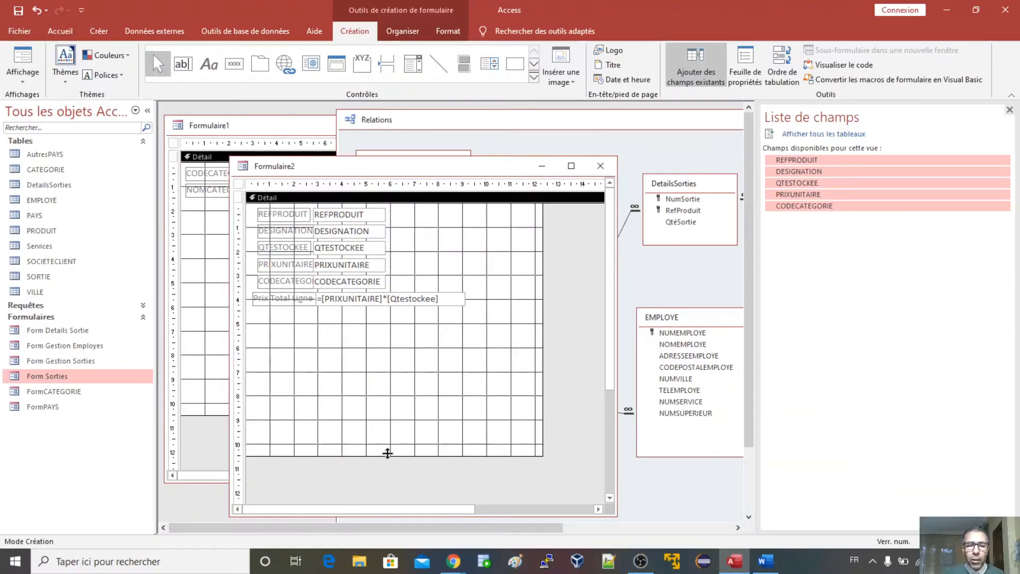
Shorten the Détail section of Formulaire2 to just below the last field and widen it to about 16 cm.
drag(388, 453, 398, 315)
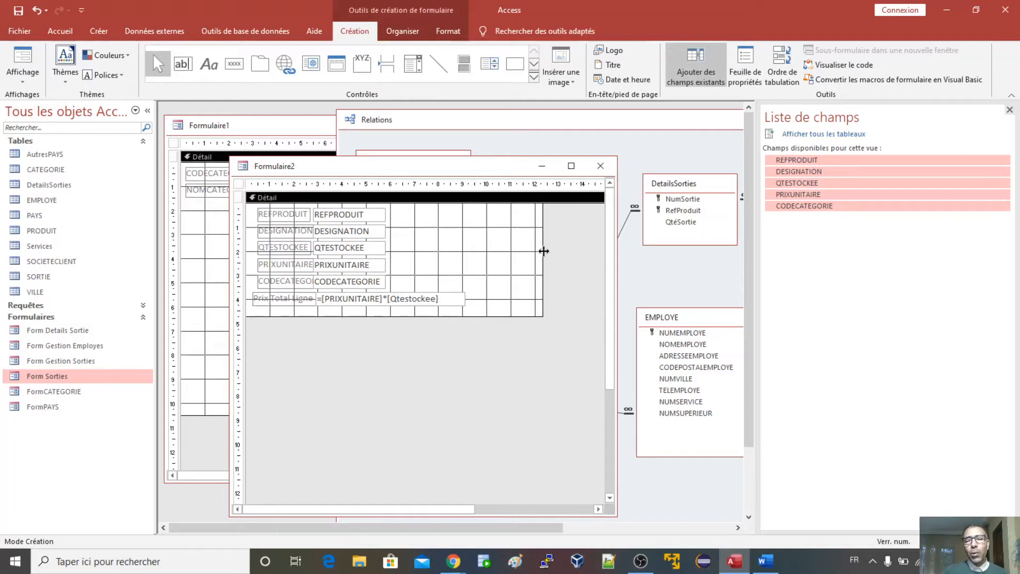
drag(543, 254, 669, 249)
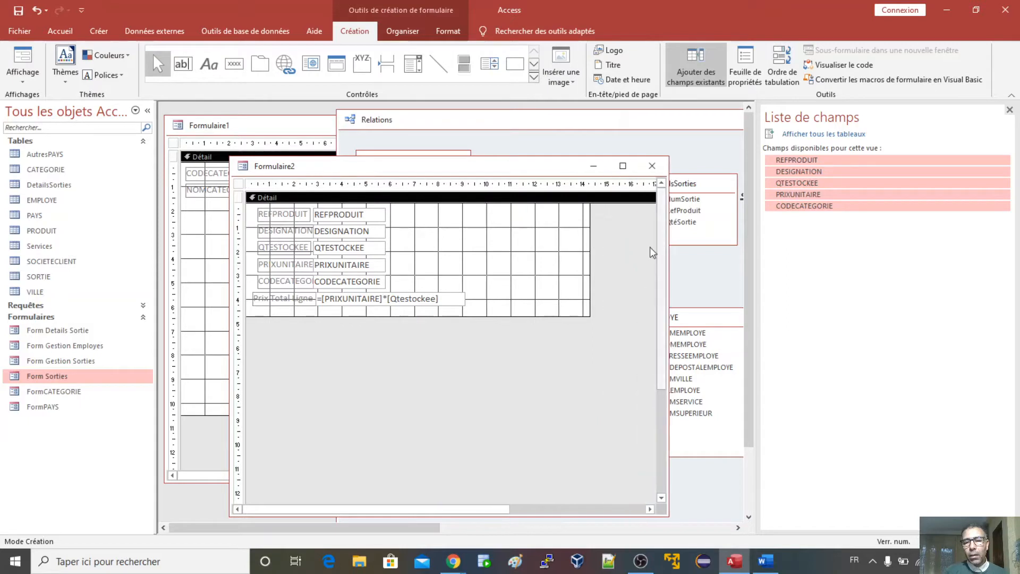
drag(588, 251, 636, 250)
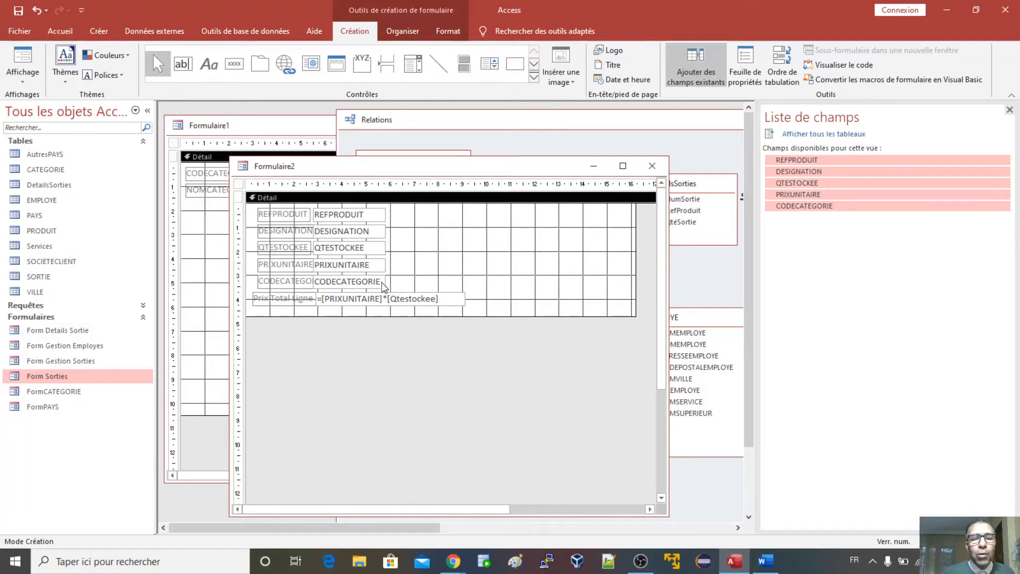
Move the Formulaire2 window beside Formulaire1 and compare the CODECATEGORIE field in the two forms.
click(347, 285)
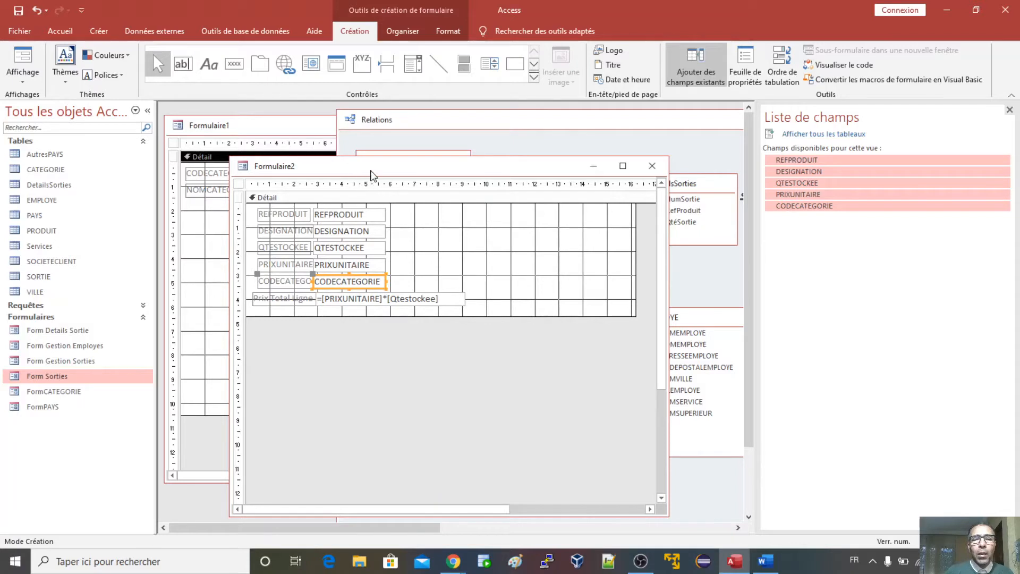
drag(372, 169, 487, 153)
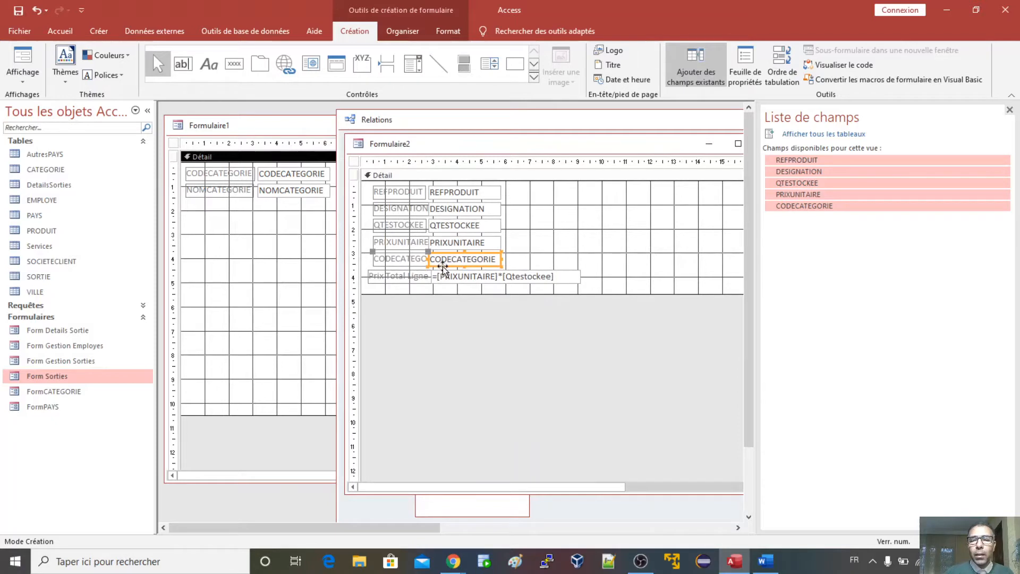
click(529, 259)
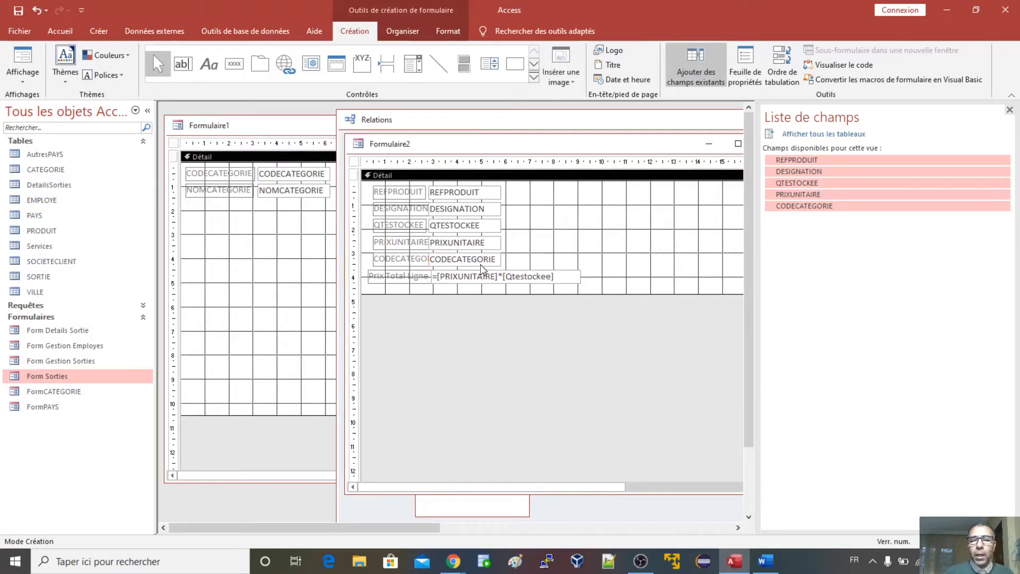
click(496, 264)
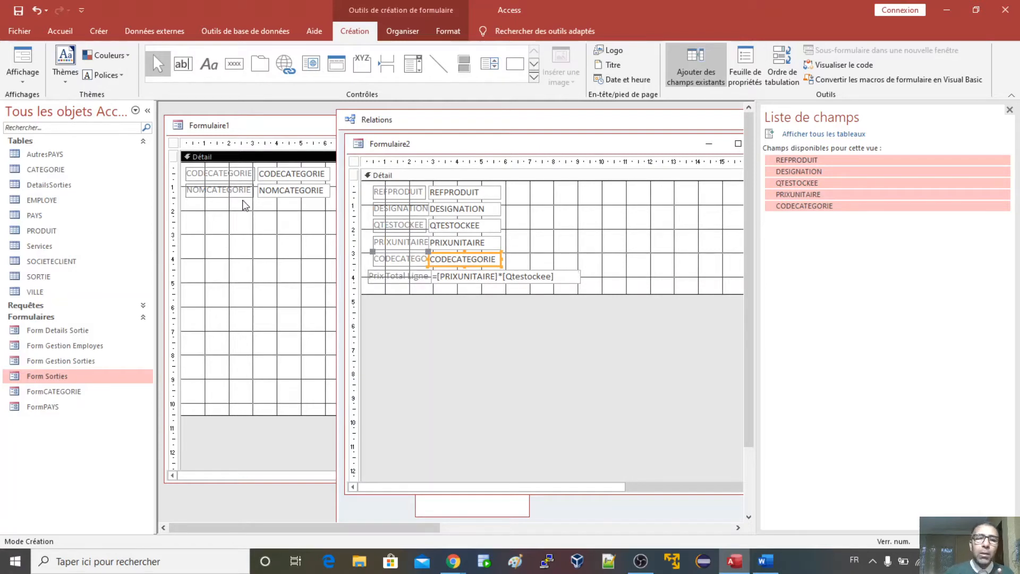
click(311, 177)
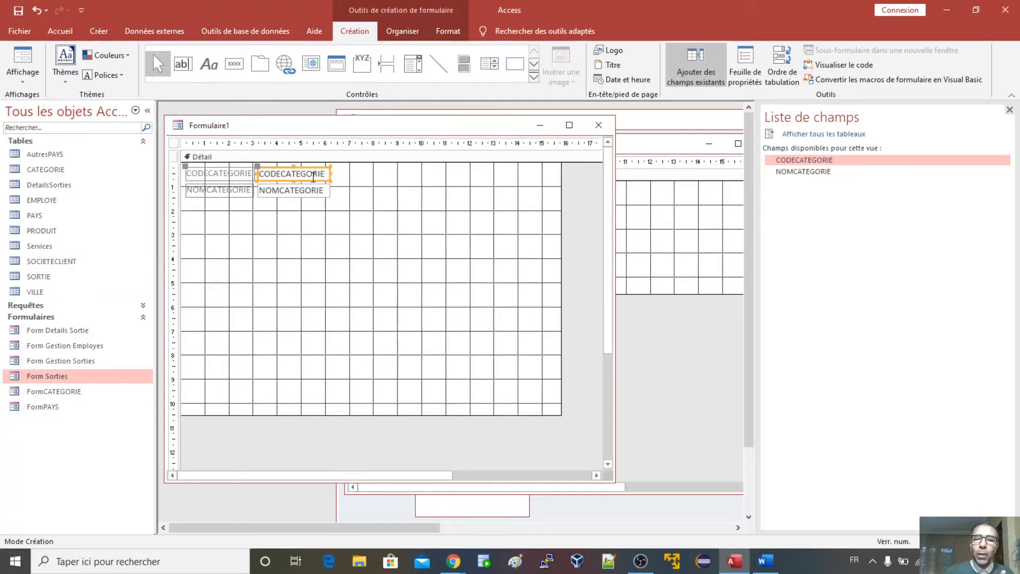
click(643, 269)
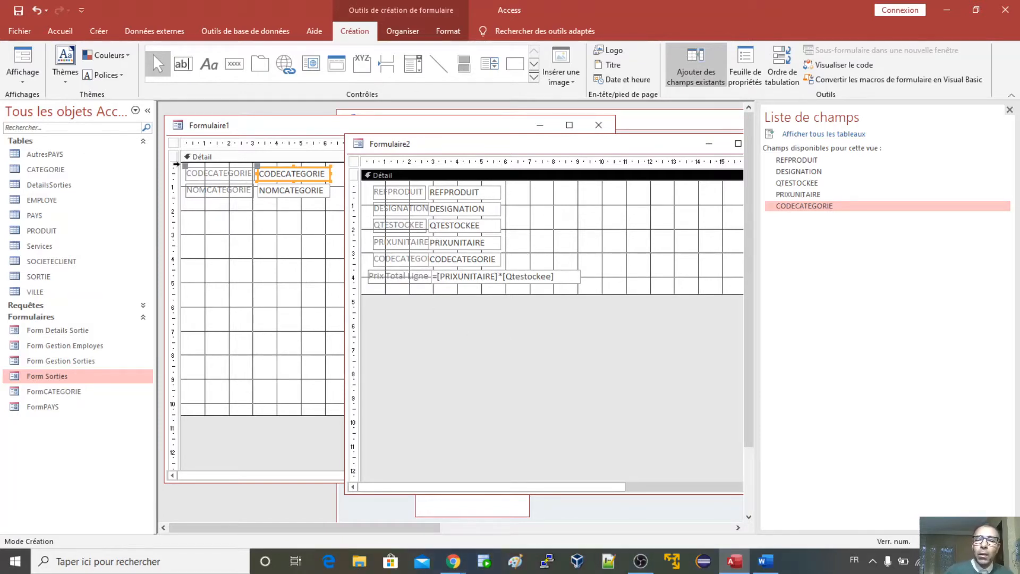
Delete the CODECATEGORIE field from Formulaire2.
click(498, 263)
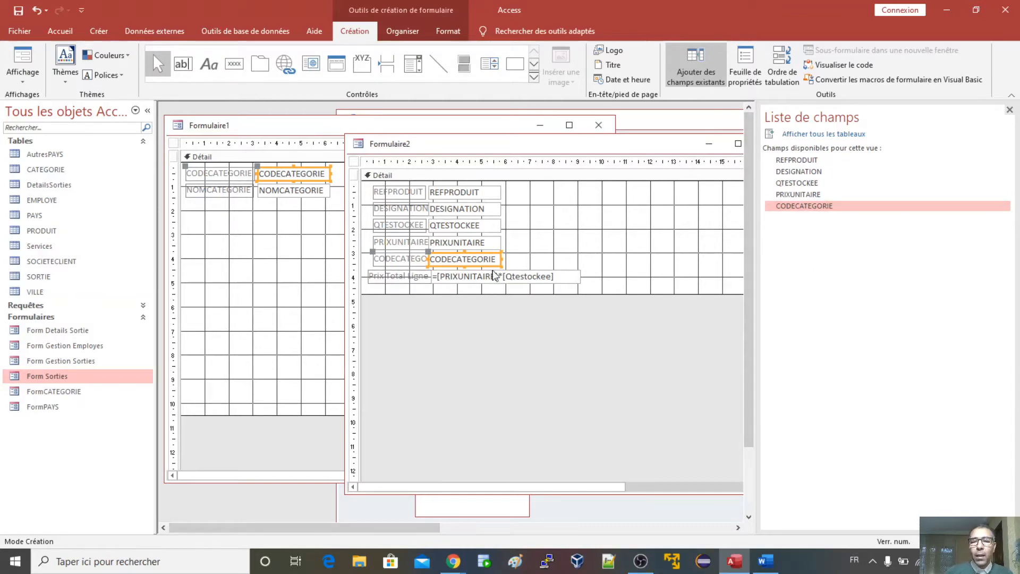
click(523, 266)
click(498, 265)
key(Delete)
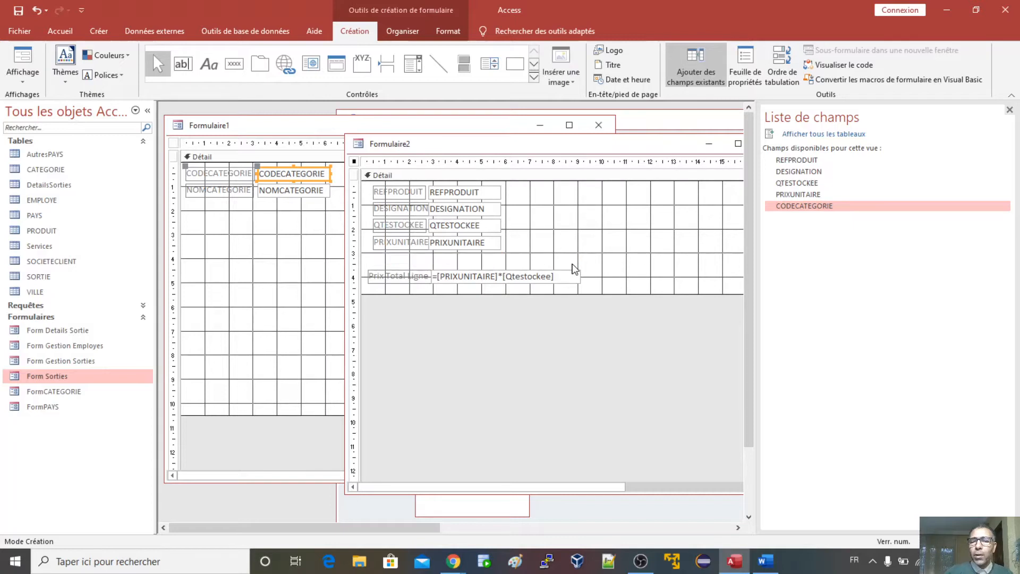
Move the Prix Total Ligne label and text box up directly under PRIXUNITAIRE, and shorten the Détail section to about 4 cm.
drag(494, 294, 494, 299)
drag(570, 288, 415, 276)
drag(486, 279, 488, 267)
click(515, 288)
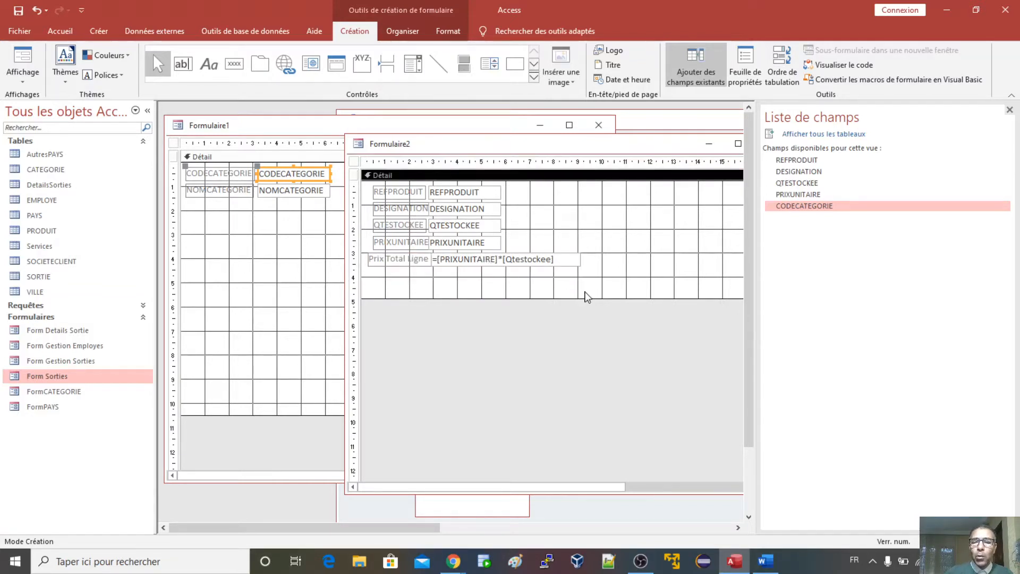
drag(591, 298, 585, 275)
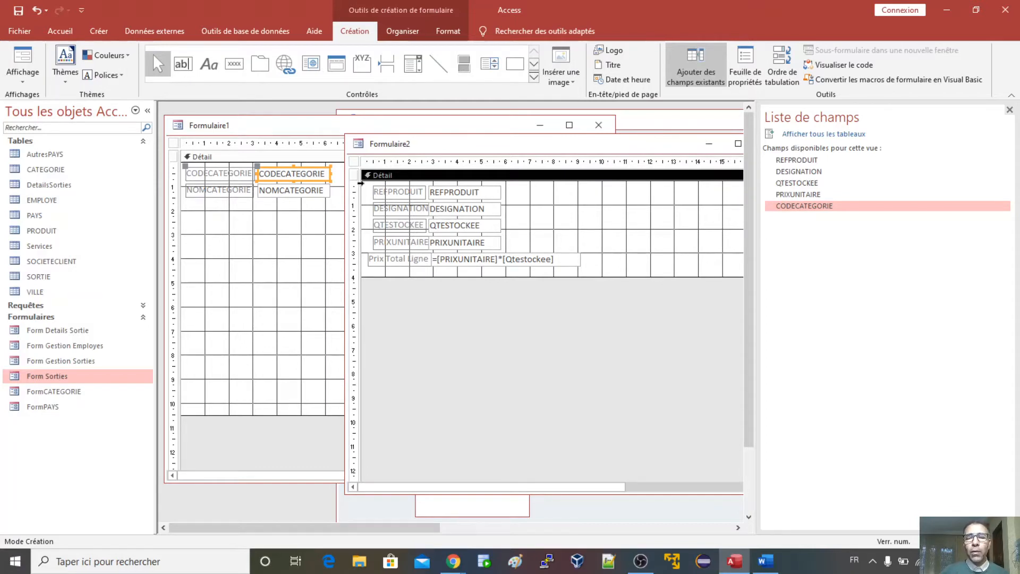
Set Formulaire2's default view (Affichage par défaut) to Feuille de données, and move its window over Formulaire1 to show its full width.
click(355, 163)
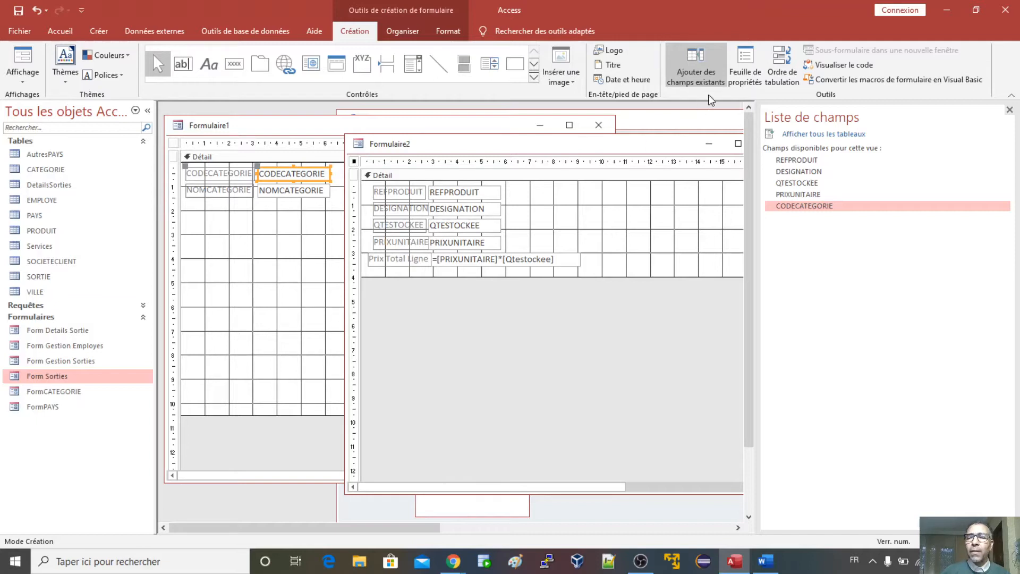
click(741, 70)
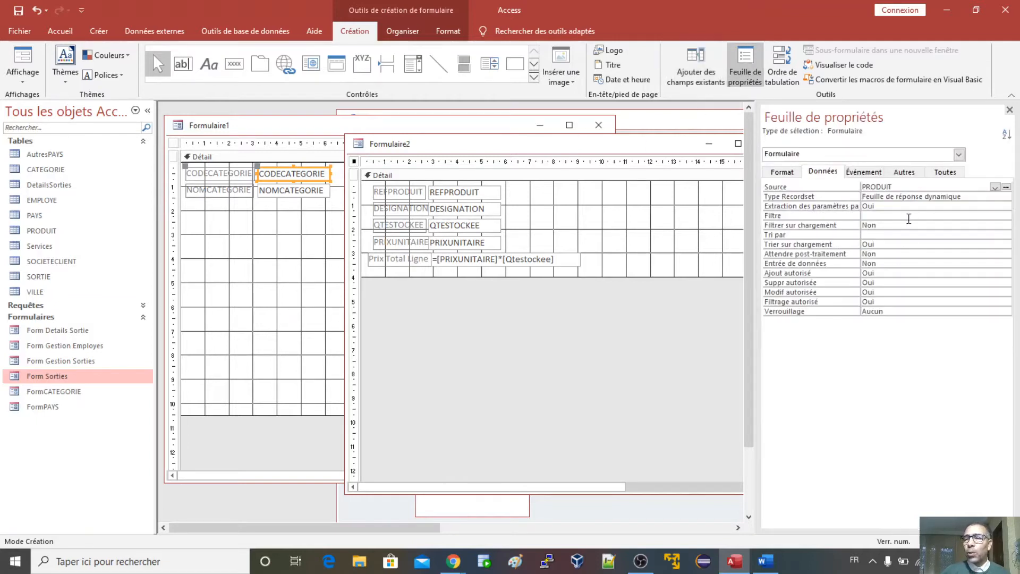
click(967, 196)
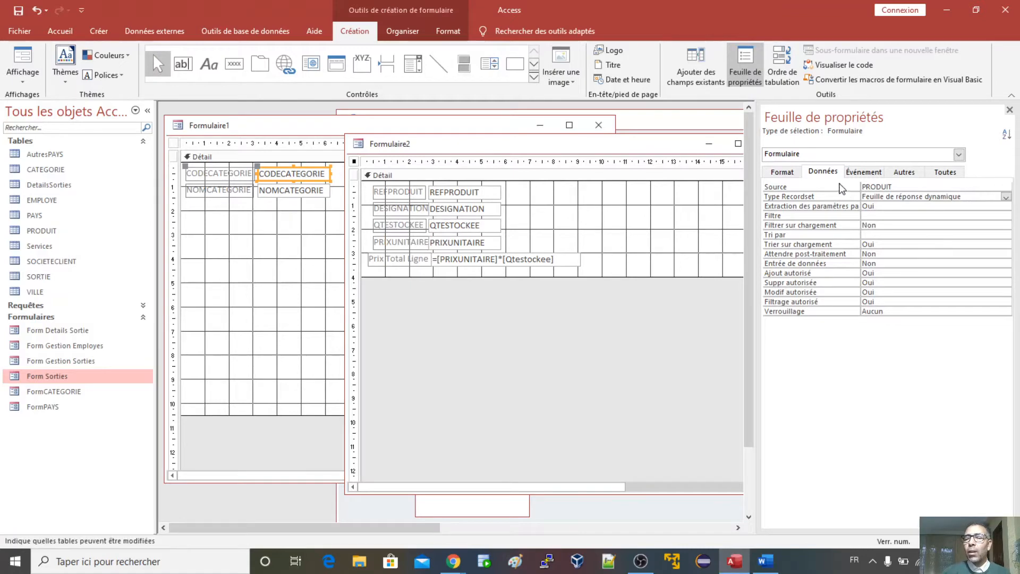
click(782, 172)
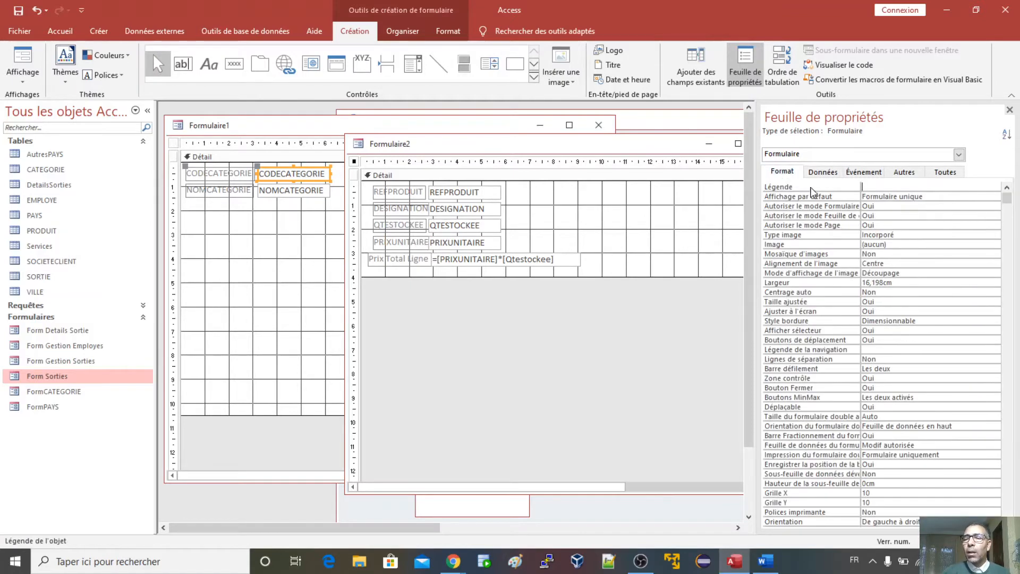
click(805, 156)
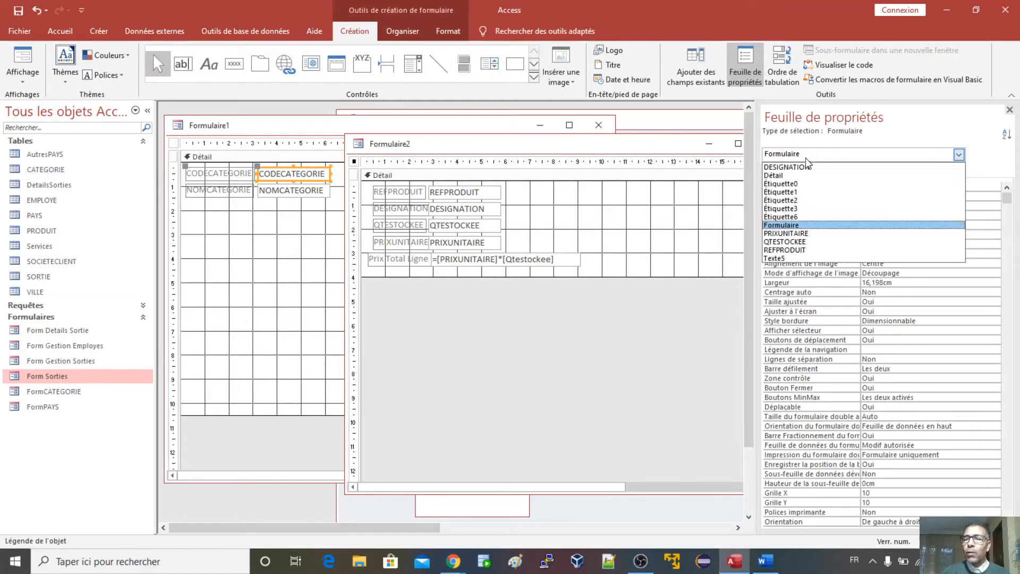
click(809, 152)
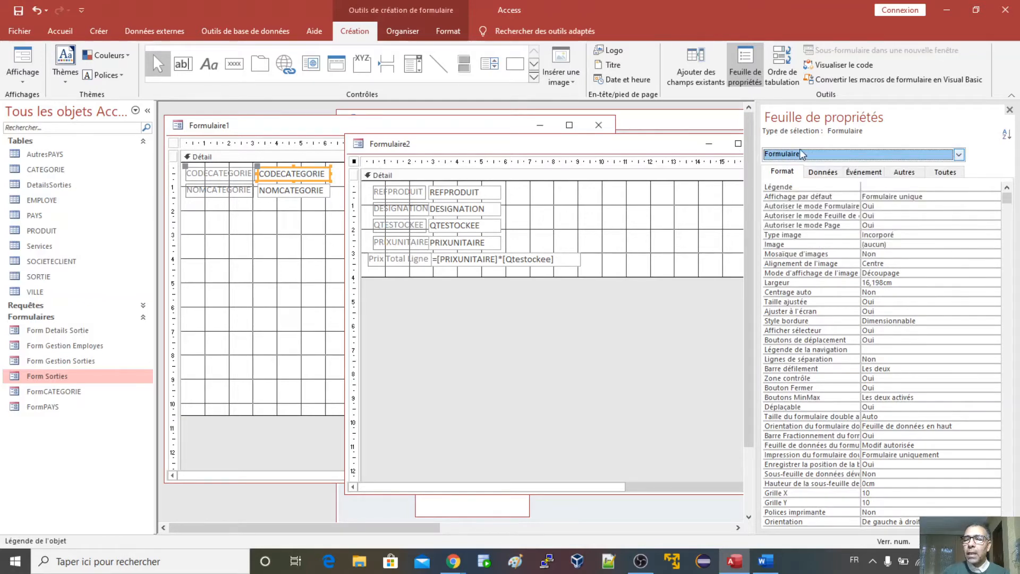
click(784, 175)
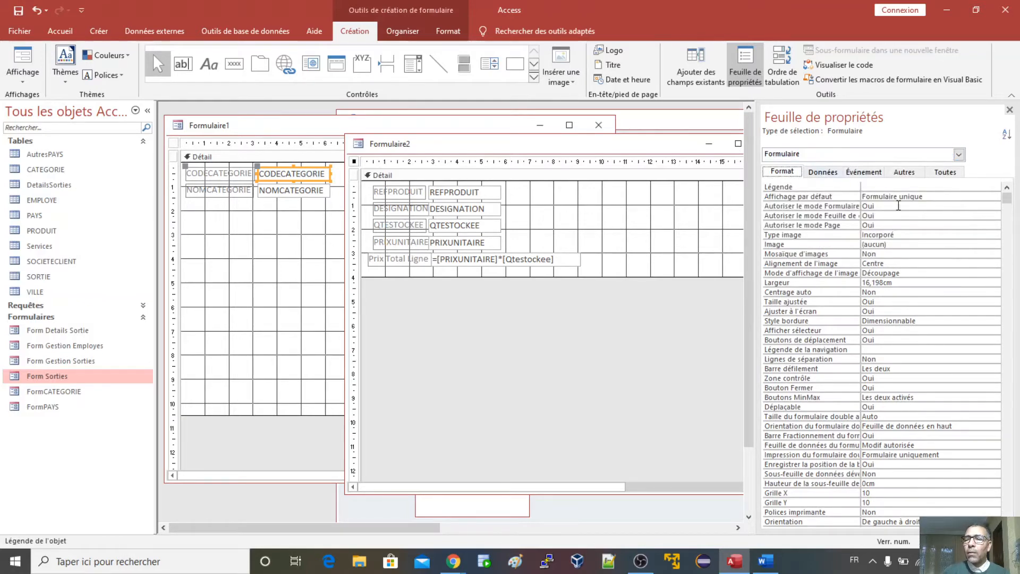
drag(925, 196, 859, 196)
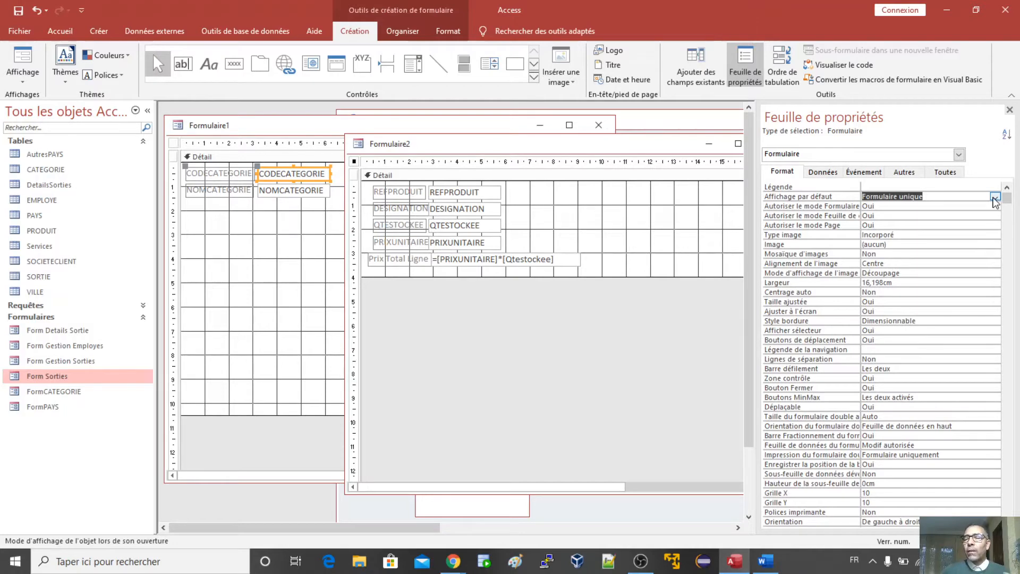
click(994, 198)
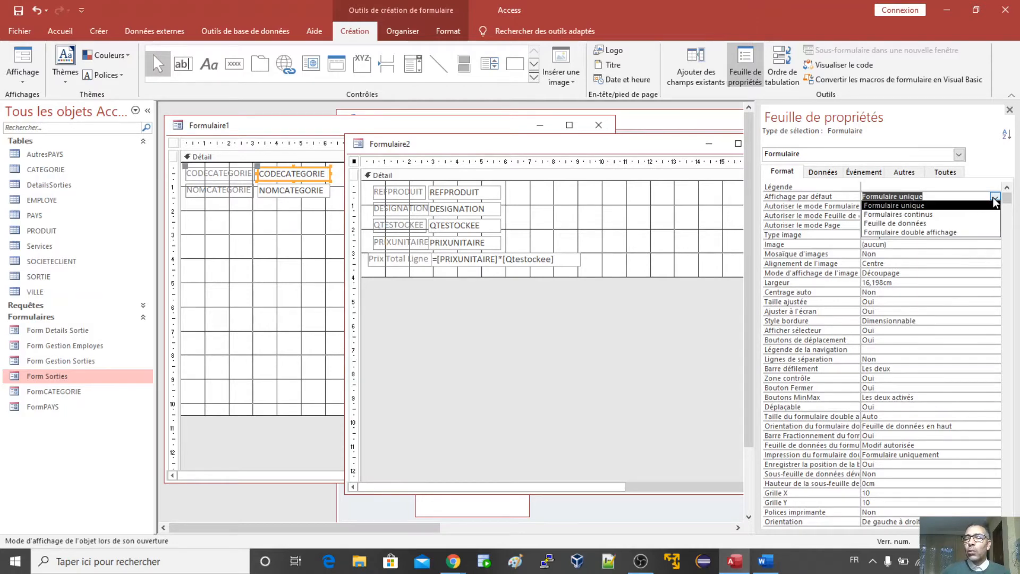
click(923, 224)
click(685, 229)
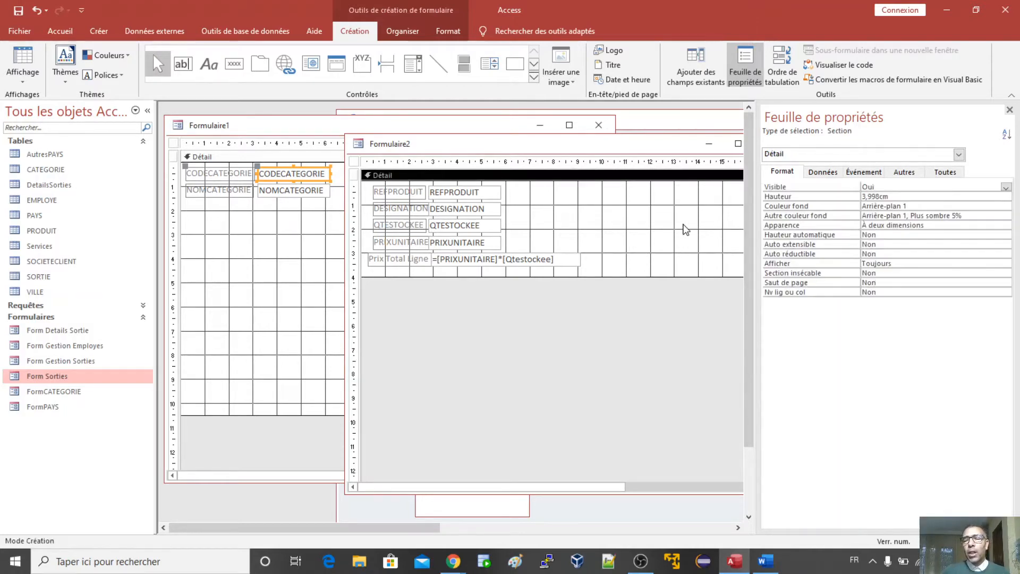
drag(595, 146, 478, 142)
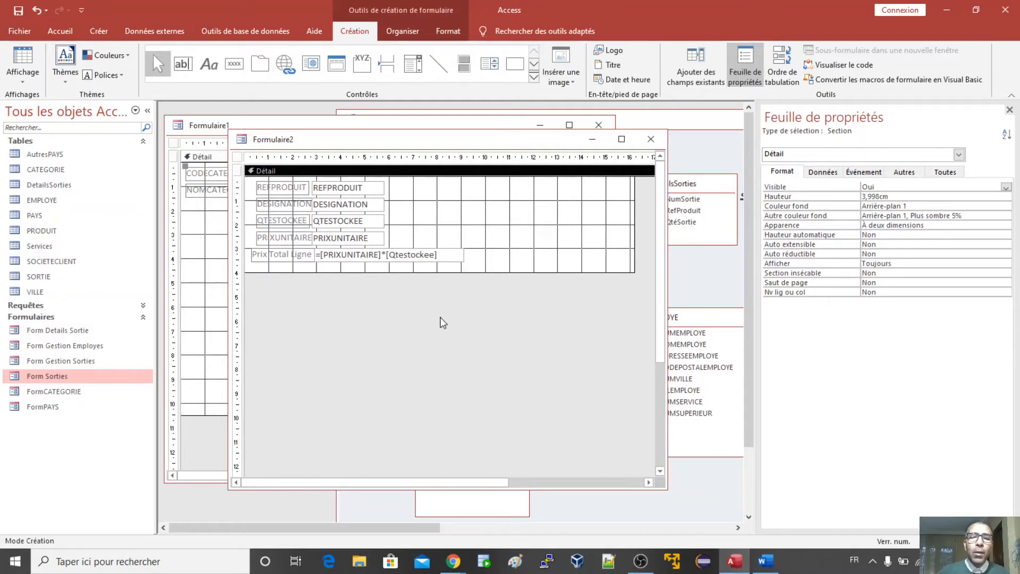
right_click(429, 296)
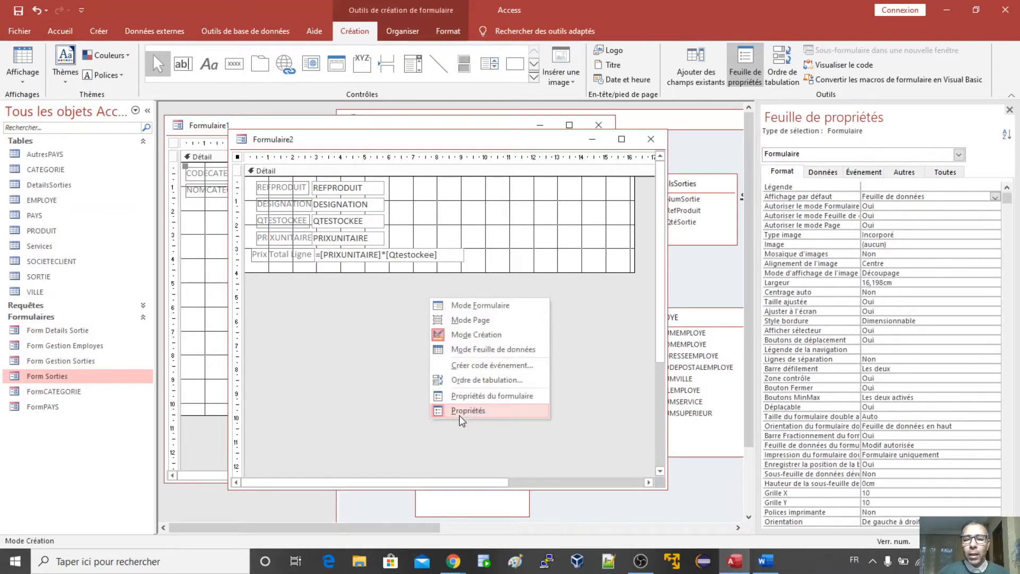
click(392, 320)
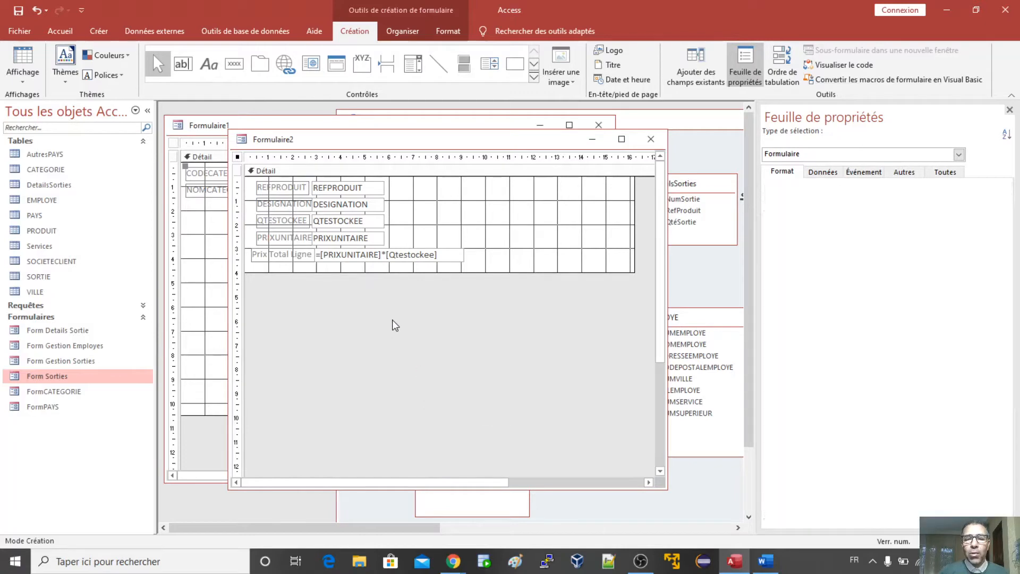
right_click(461, 308)
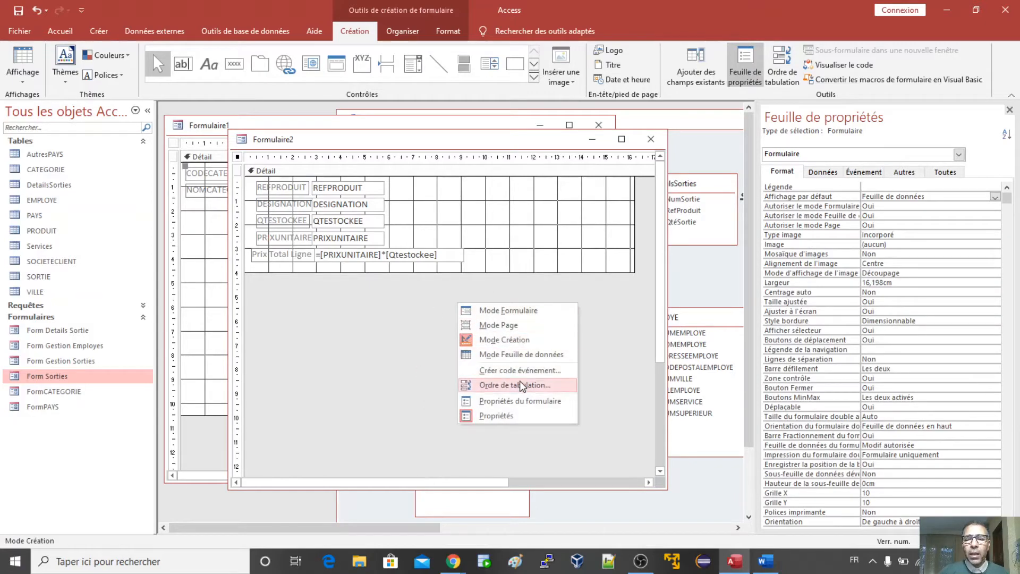
click(509, 230)
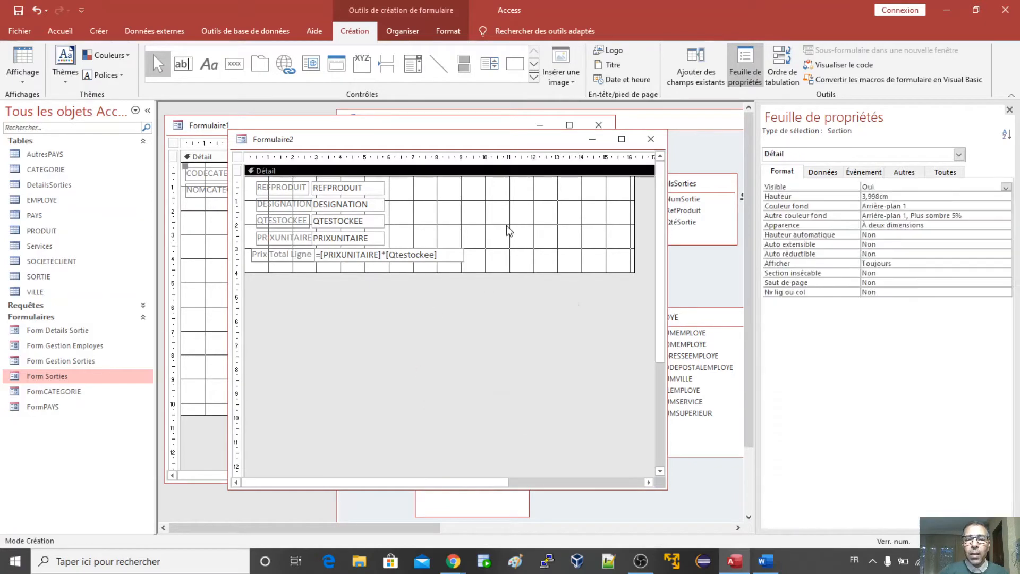
right_click(500, 203)
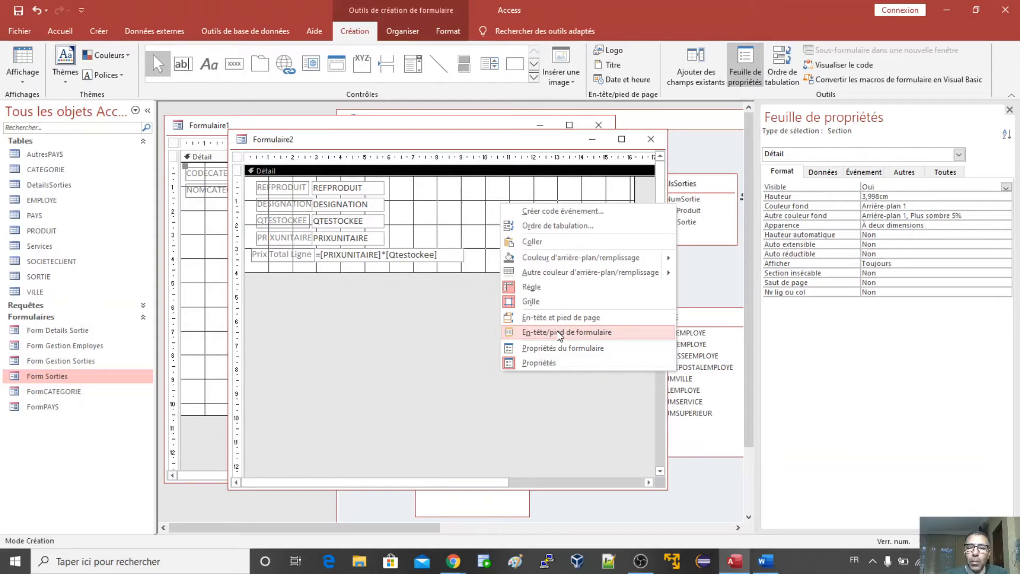
click(426, 346)
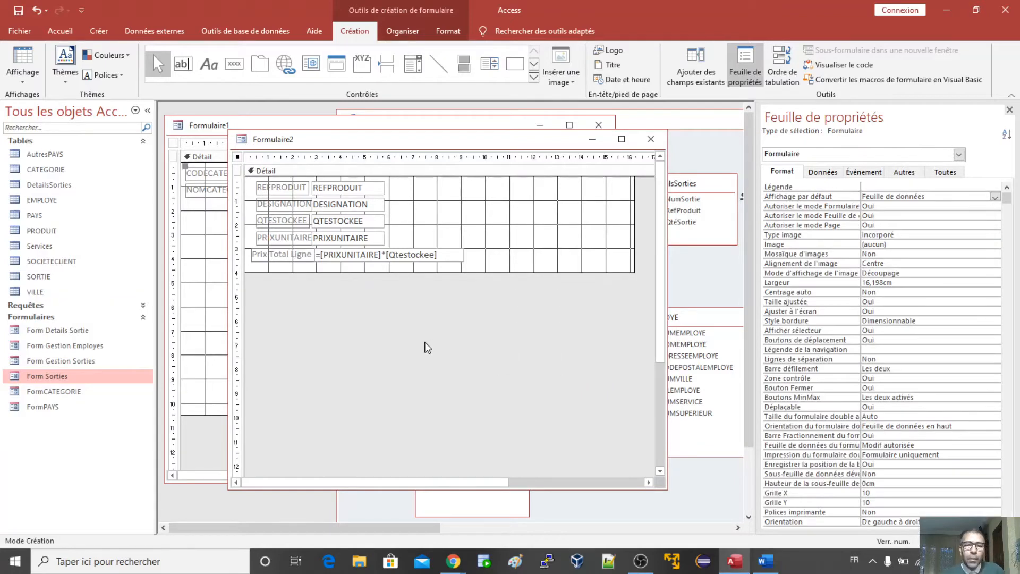
Switch to the AWW board whiteboard and close the advertisement below the drawing area.
key(alt+Tab)
key(alt+Tab)
key(alt+Tab)
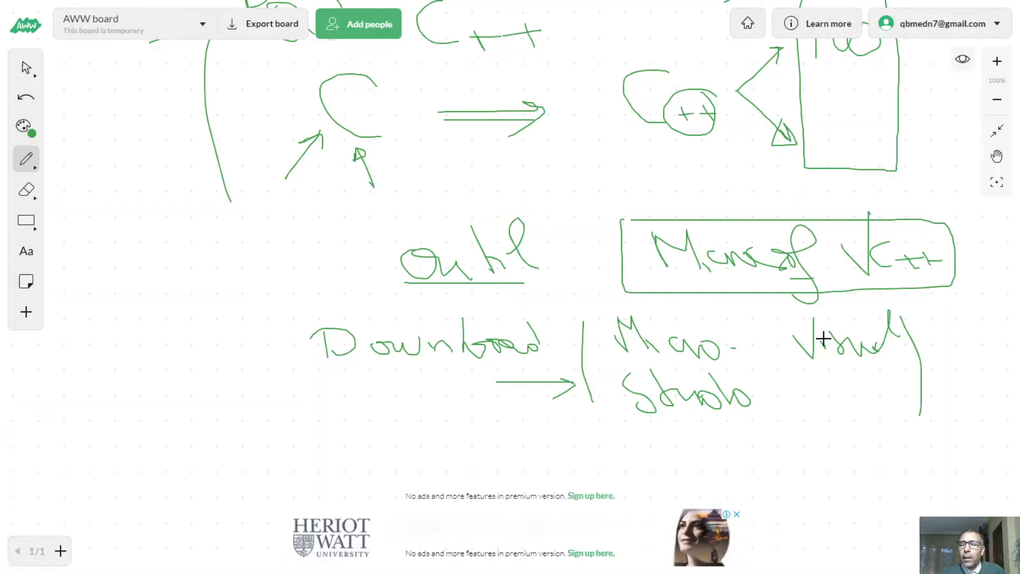
click(737, 514)
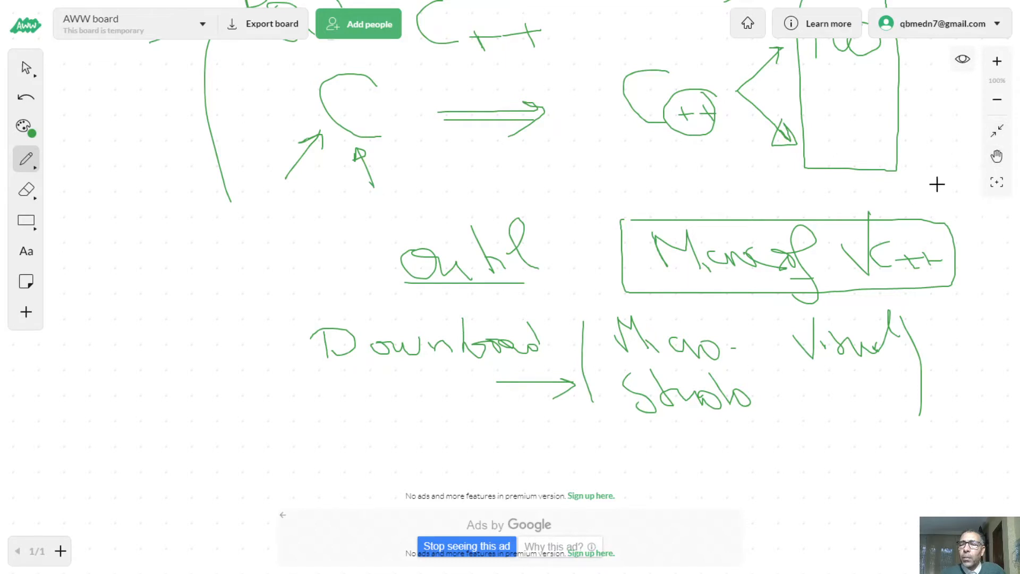
drag(621, 426, 559, 211)
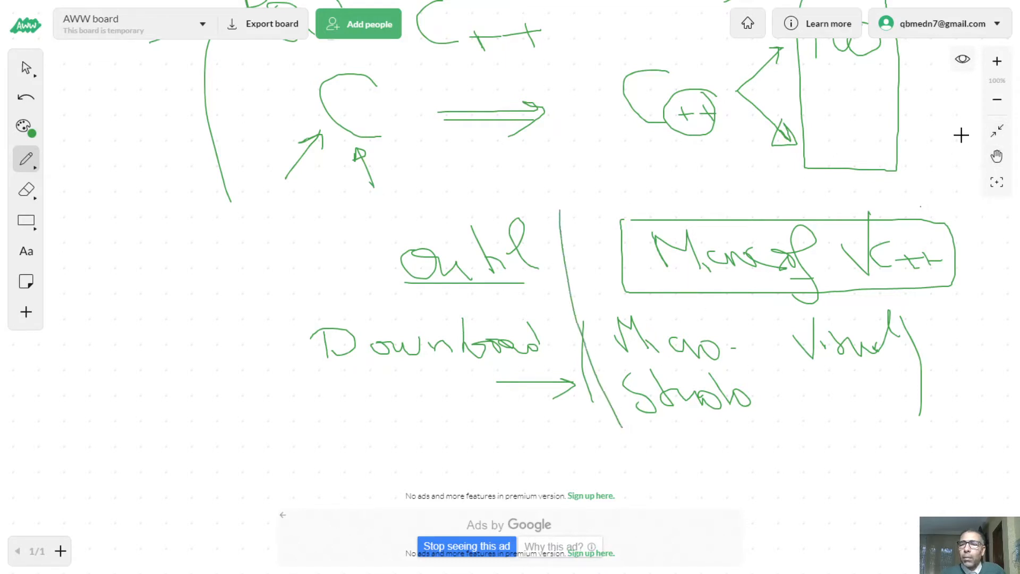
Draw a large freehand rectangle as a form outline in the empty area below the existing notes.
click(996, 155)
drag(510, 405, 547, 159)
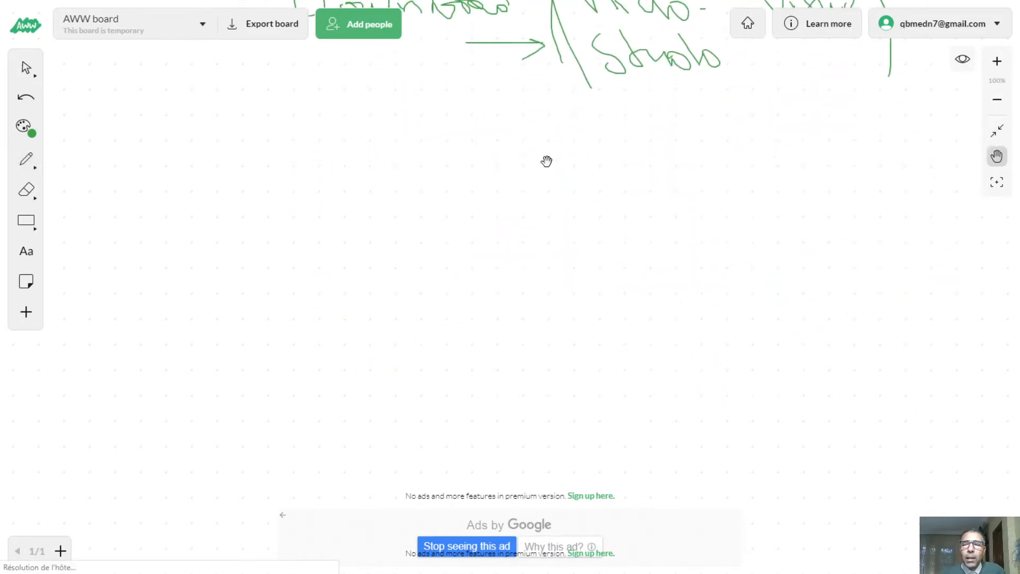
click(27, 162)
drag(365, 156, 366, 291)
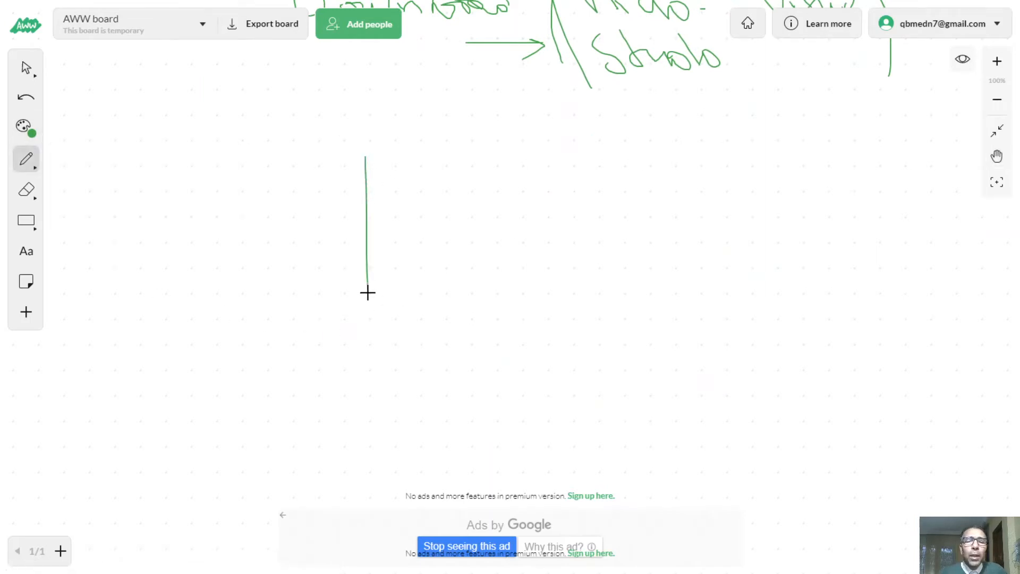
drag(368, 155, 608, 155)
mouse_move(670, 155)
mouse_down()
mouse_move(820, 253)
mouse_move(613, 316)
mouse_move(378, 314)
mouse_move(370, 286)
mouse_up()
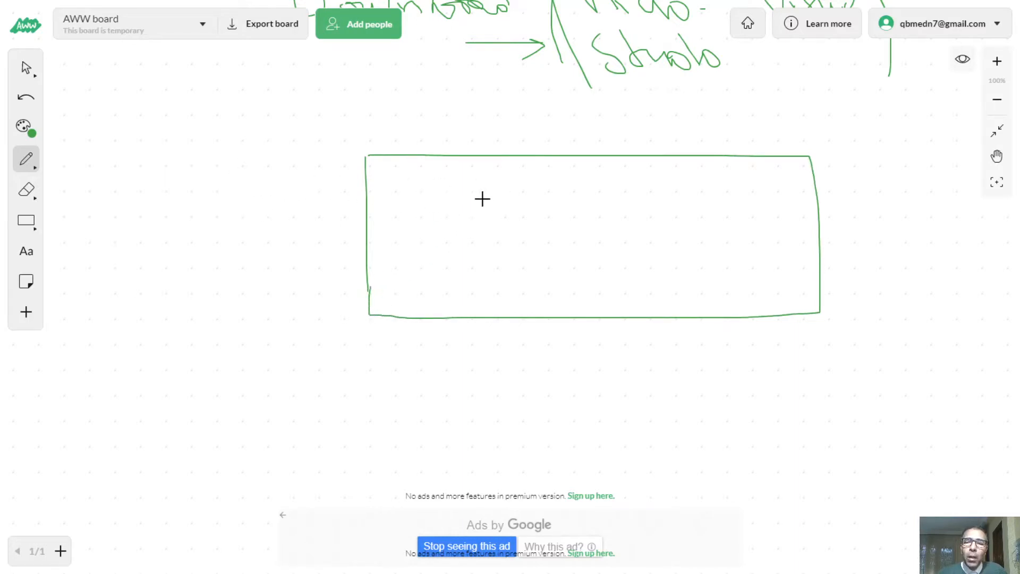
Draw three input boxes inside the form outline, the third one longest, and label them Mat, Nom and adresse by hand.
mouse_move(510, 188)
mouse_down()
mouse_move(513, 204)
mouse_move(614, 193)
mouse_move(524, 201)
mouse_move(516, 234)
mouse_move(627, 218)
mouse_move(505, 237)
mouse_up()
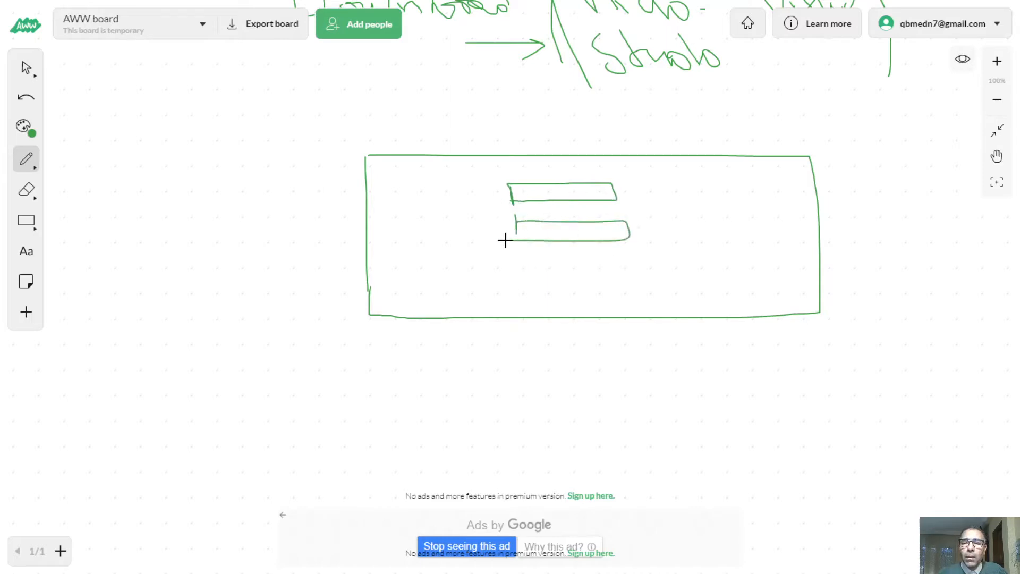
mouse_move(399, 199)
mouse_down()
mouse_move(402, 184)
mouse_move(426, 189)
mouse_up()
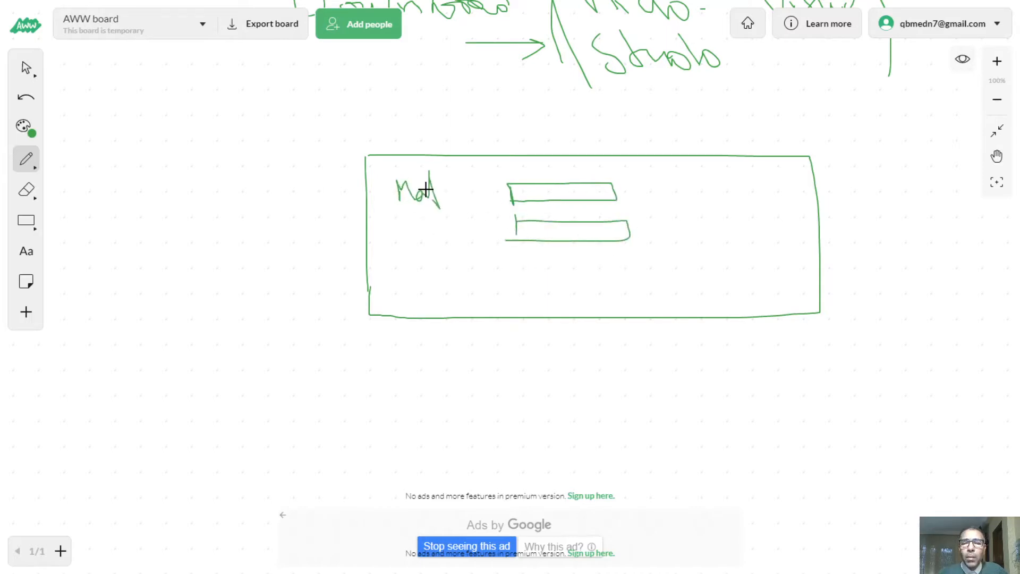
mouse_move(415, 239)
mouse_down()
mouse_move(425, 217)
mouse_move(458, 238)
mouse_up()
mouse_move(513, 259)
mouse_down()
mouse_move(685, 257)
mouse_move(636, 280)
mouse_move(527, 281)
mouse_up()
drag(401, 272, 481, 272)
Draw a row of record navigation arrows beneath the form outline: first, previous, next, last and new record.
mouse_move(422, 332)
mouse_down()
mouse_move(415, 351)
mouse_move(425, 325)
mouse_move(393, 353)
mouse_move(395, 331)
mouse_up()
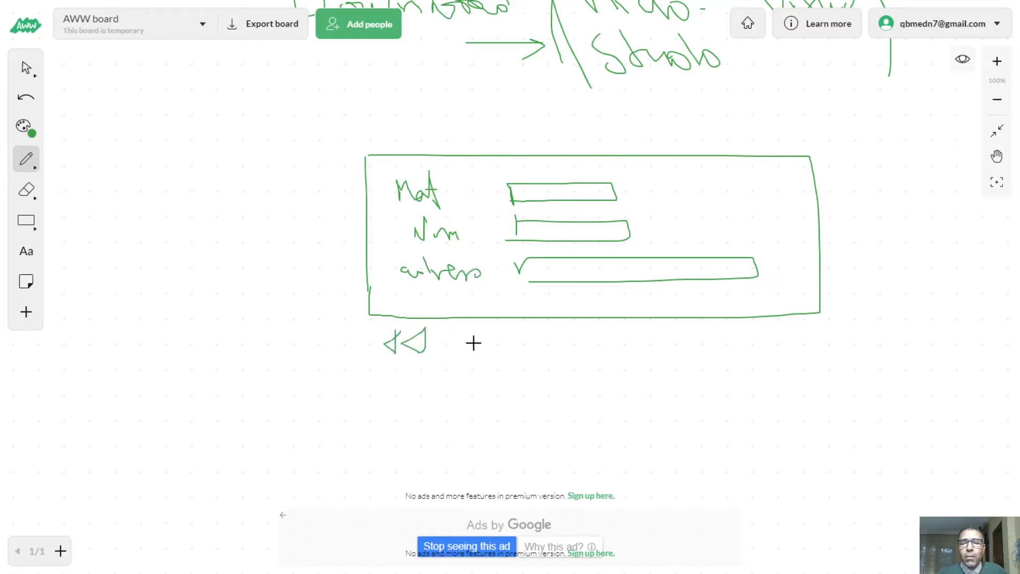
mouse_move(474, 328)
mouse_down()
mouse_move(487, 351)
mouse_move(489, 334)
mouse_up()
mouse_move(560, 330)
mouse_down()
mouse_move(583, 346)
mouse_move(574, 343)
mouse_move(709, 348)
mouse_up()
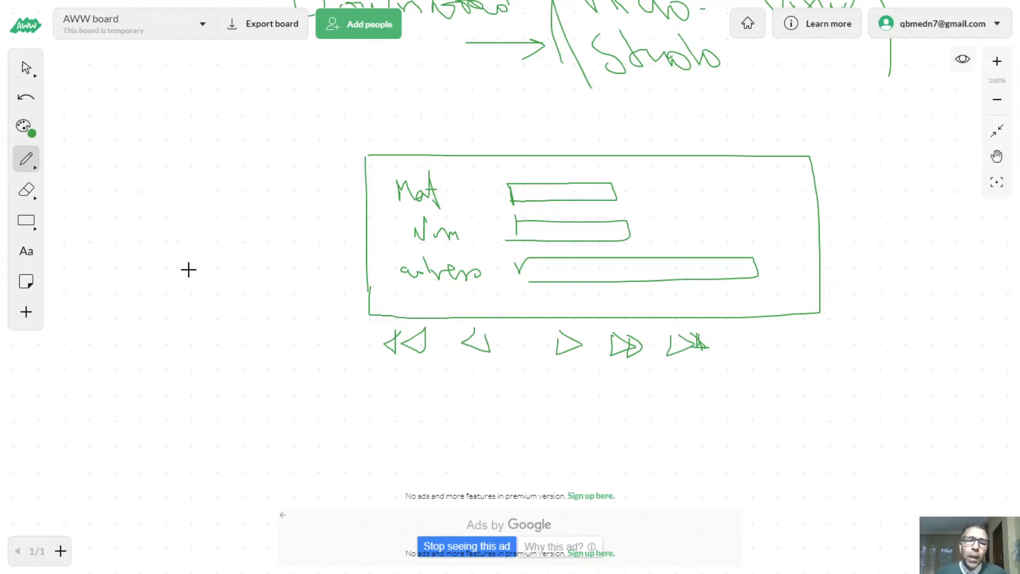
Draw a second, larger form outline in the empty area below the navigation arrows, with a title bar line across its top.
click(997, 157)
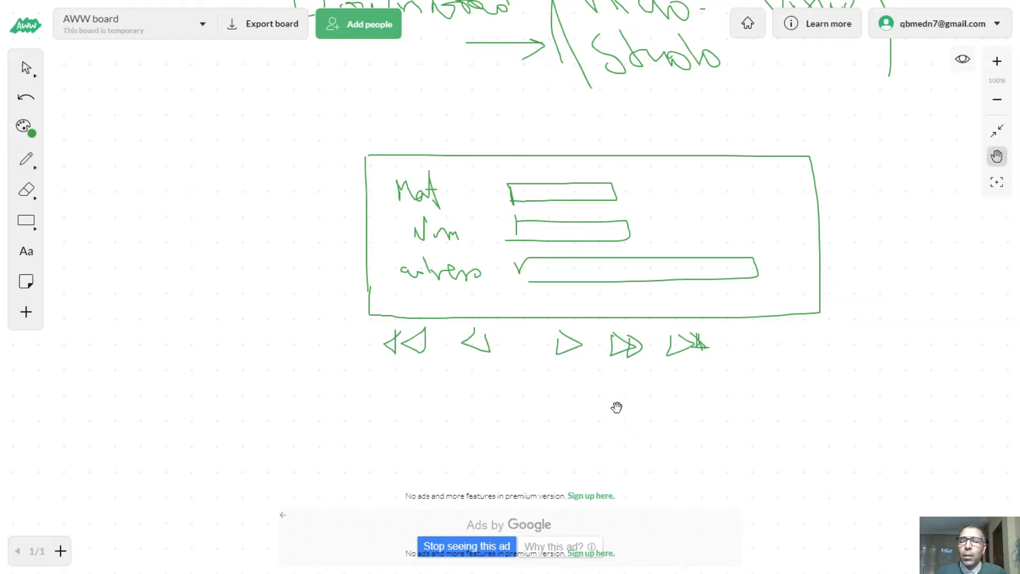
mouse_move(617, 407)
mouse_down()
mouse_move(563, 177)
mouse_move(558, 166)
mouse_move(554, 204)
mouse_move(542, 152)
mouse_up()
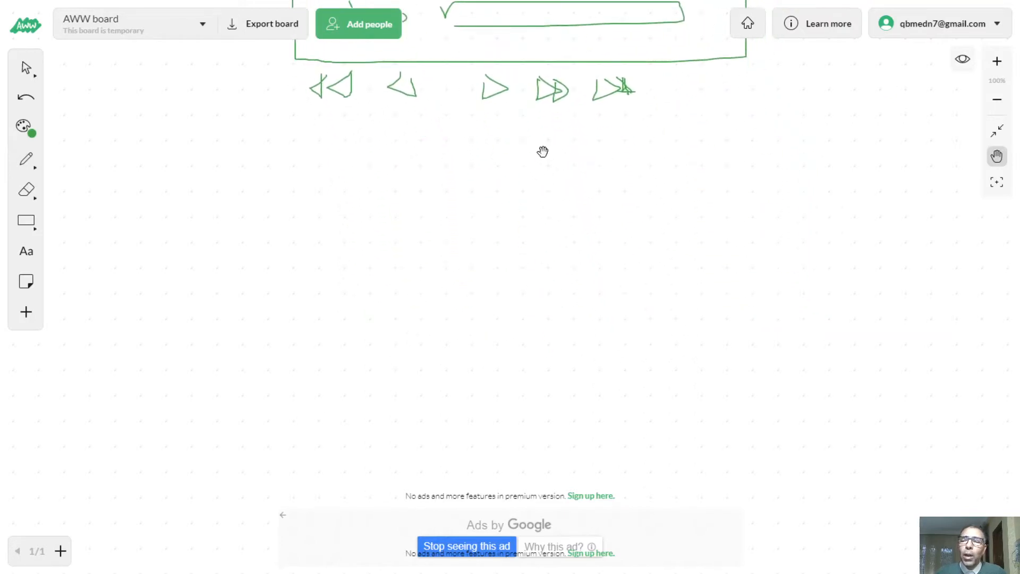
click(24, 166)
drag(304, 160, 305, 359)
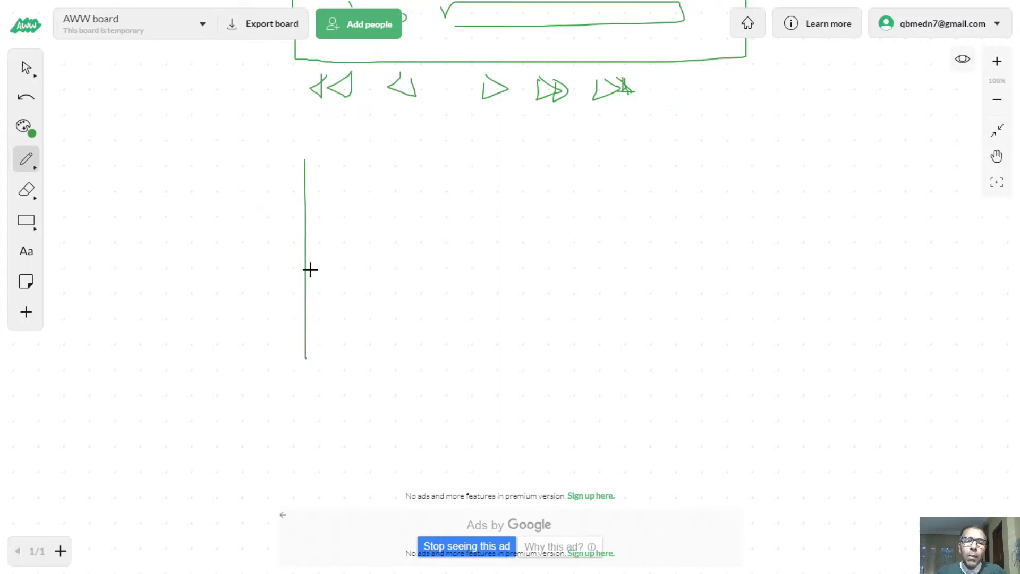
mouse_move(304, 158)
mouse_down()
mouse_move(719, 162)
mouse_move(799, 174)
mouse_move(802, 403)
mouse_move(306, 403)
mouse_up()
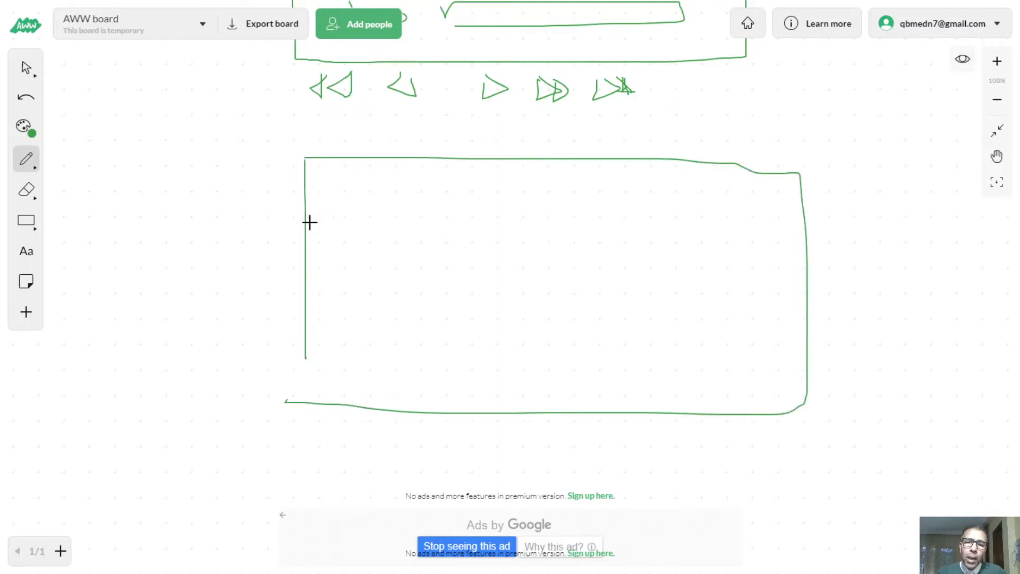
drag(304, 184, 799, 185)
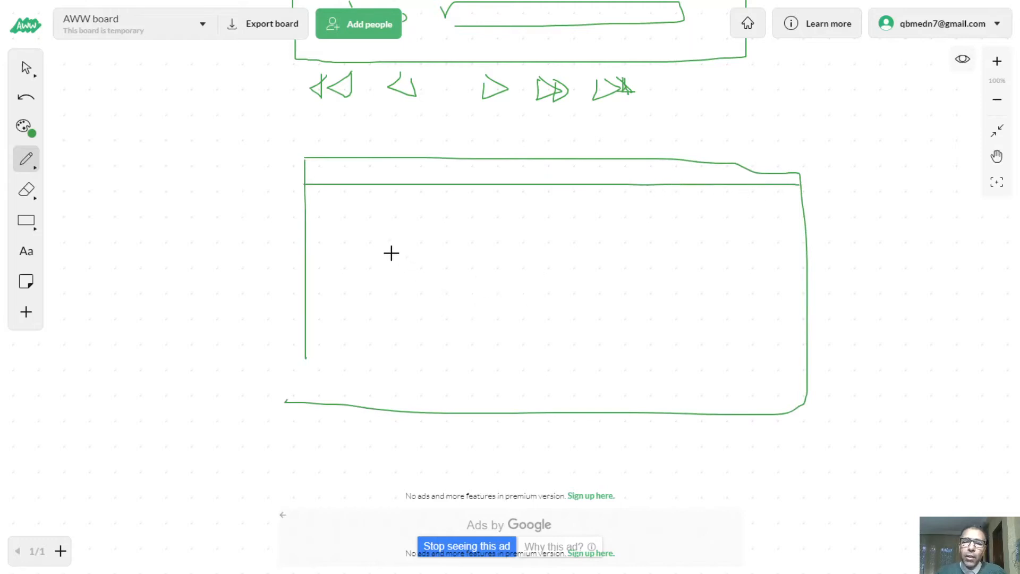
Complete a freehand table frame inside the second form outline and divide it with four horizontal row lines.
mouse_move(372, 225)
mouse_down()
mouse_move(380, 332)
mouse_move(423, 220)
mouse_move(747, 221)
mouse_move(733, 381)
mouse_move(412, 376)
mouse_move(375, 323)
mouse_up()
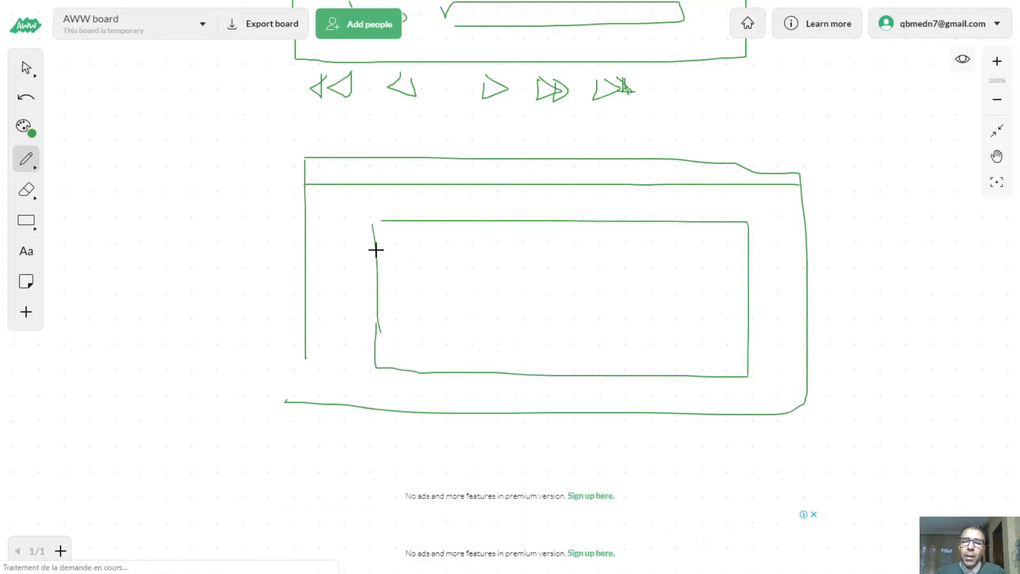
drag(378, 243, 757, 242)
drag(371, 268, 739, 271)
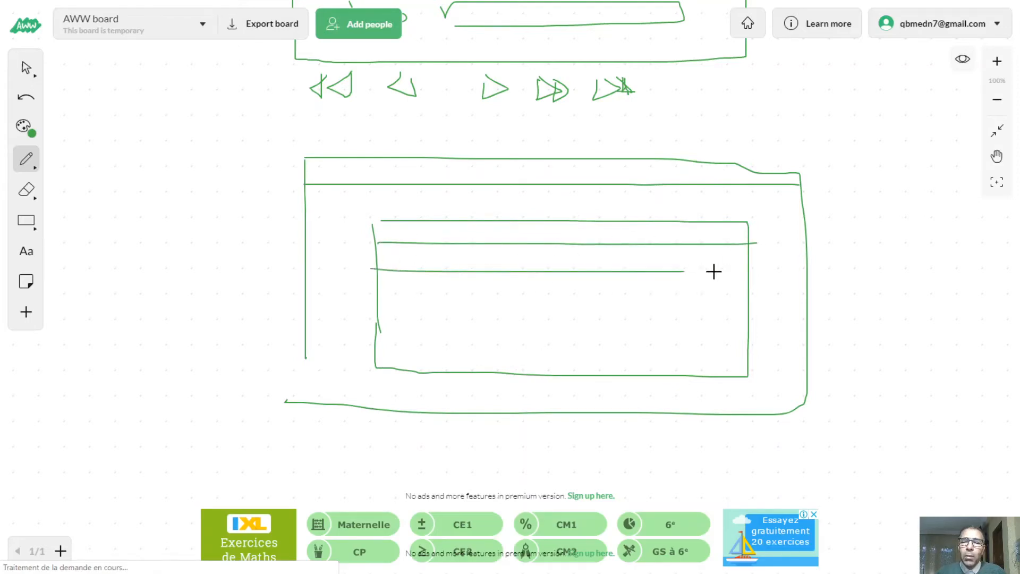
drag(377, 297, 742, 298)
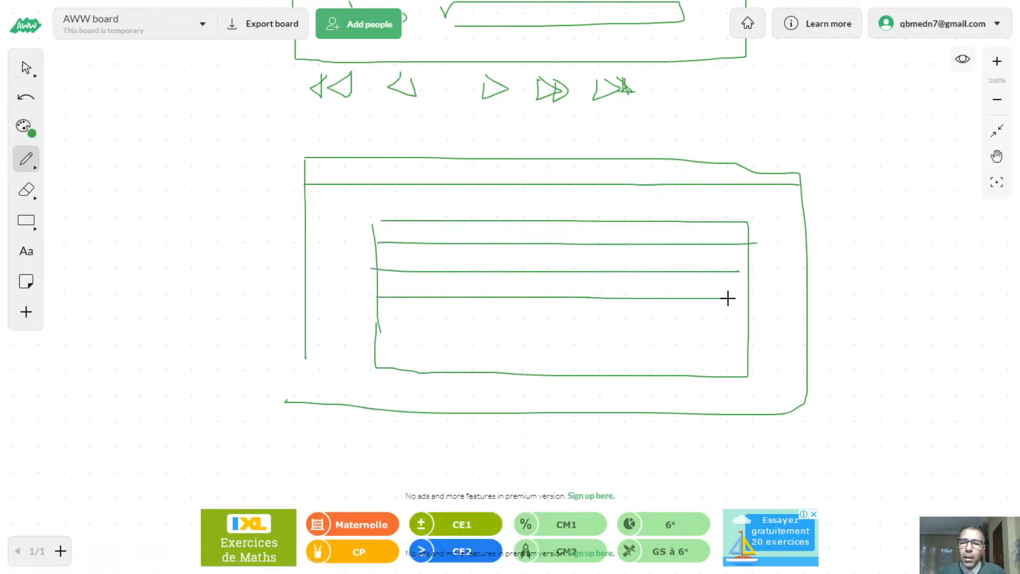
drag(378, 321, 737, 325)
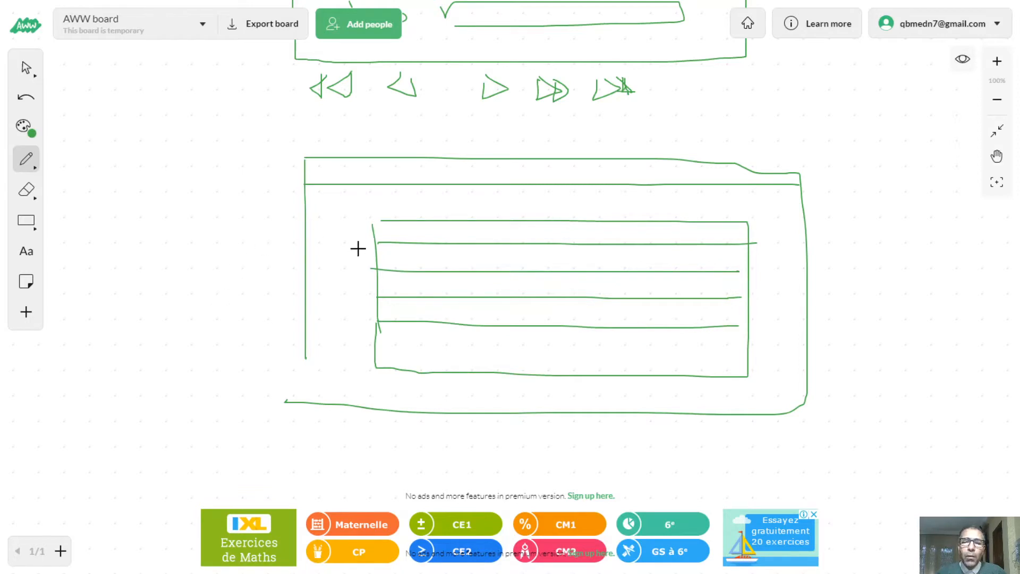
Divide the sketched table with three vertical column lines and hand-write Mat, Nom and a third heading above it.
drag(416, 223, 416, 375)
drag(472, 224, 473, 387)
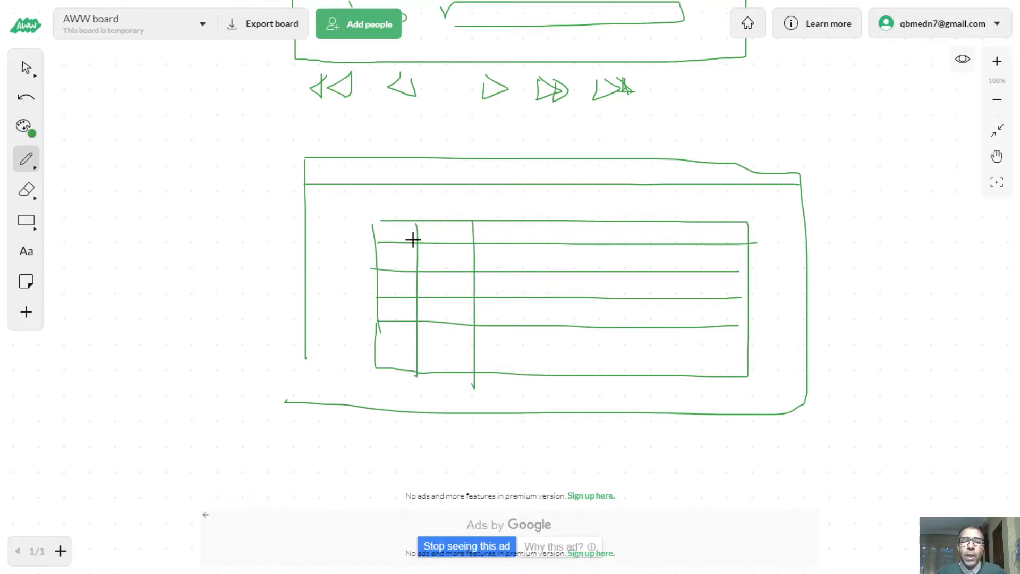
mouse_move(383, 208)
mouse_down()
mouse_move(441, 186)
mouse_move(493, 214)
mouse_up()
drag(627, 221, 627, 375)
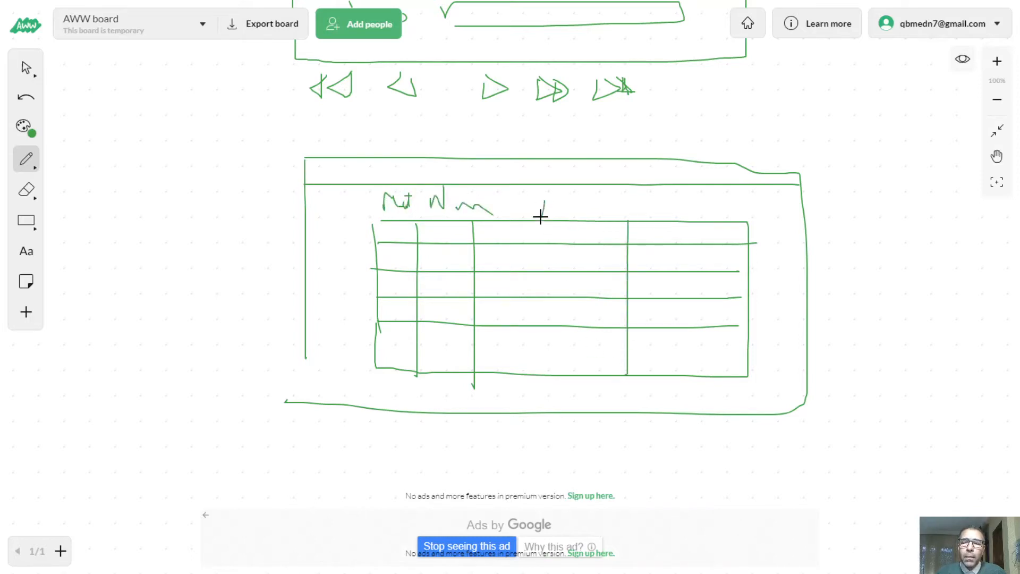
mouse_move(539, 216)
mouse_down()
mouse_move(585, 198)
mouse_move(611, 217)
mouse_up()
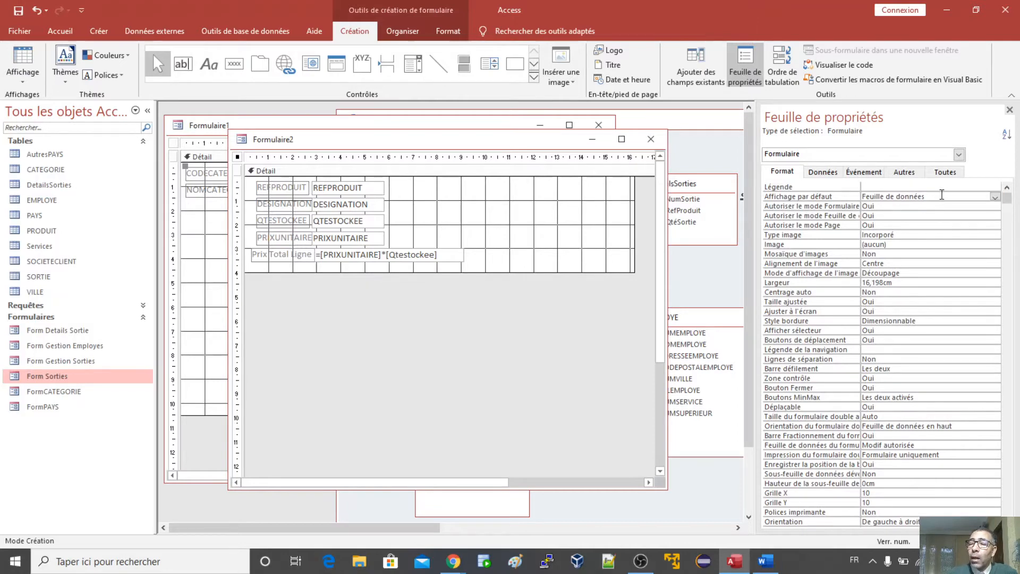
Switch to Access, try Formulaire unique as Formulaire2's default view, and restore Feuille de données.
click(973, 200)
click(995, 198)
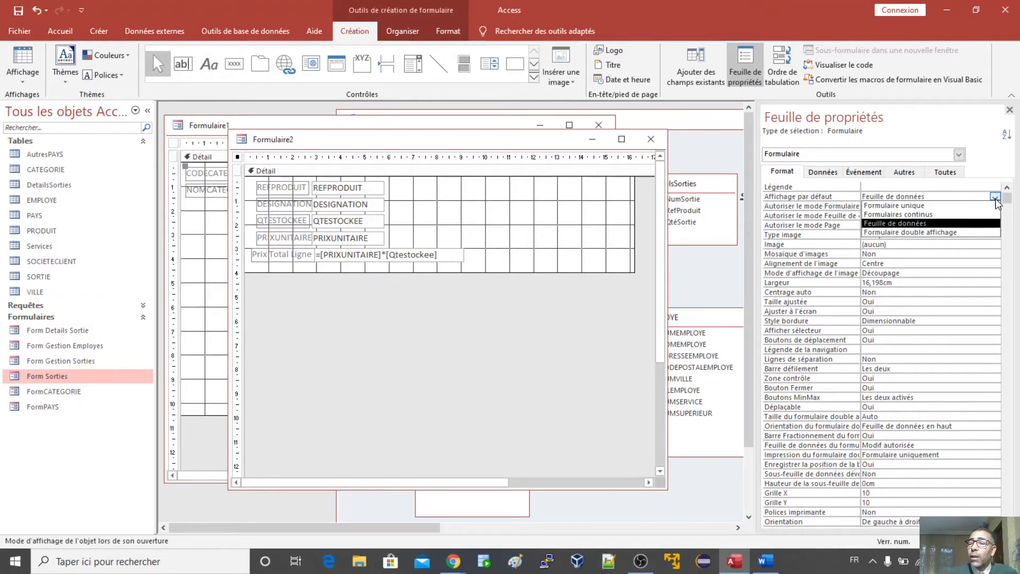
click(915, 206)
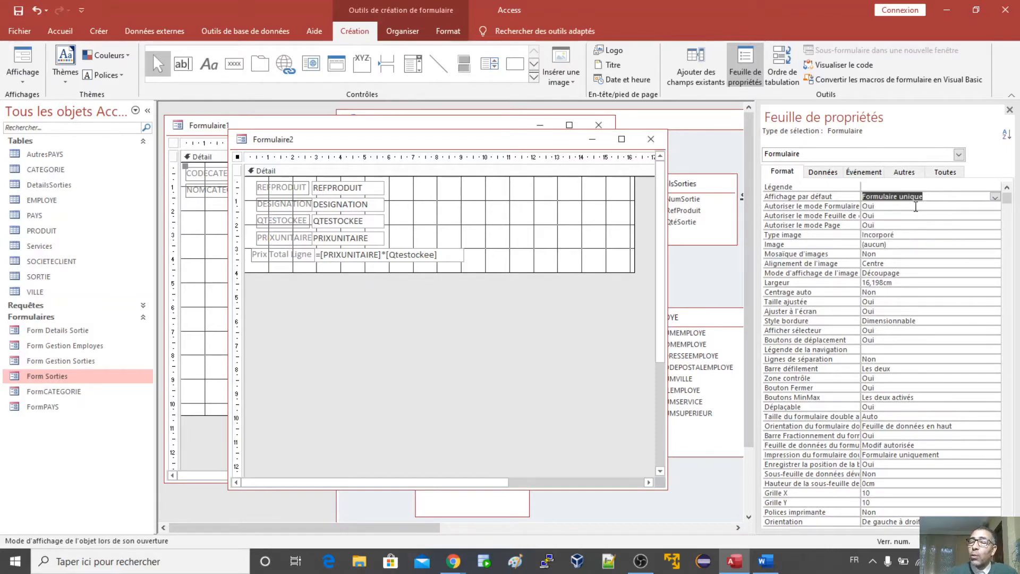
click(995, 198)
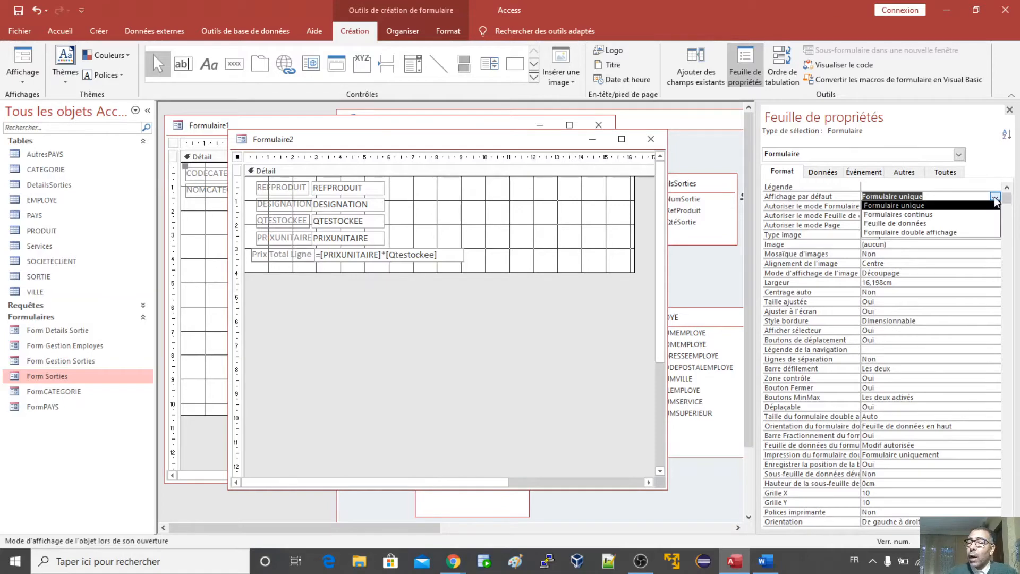
click(907, 224)
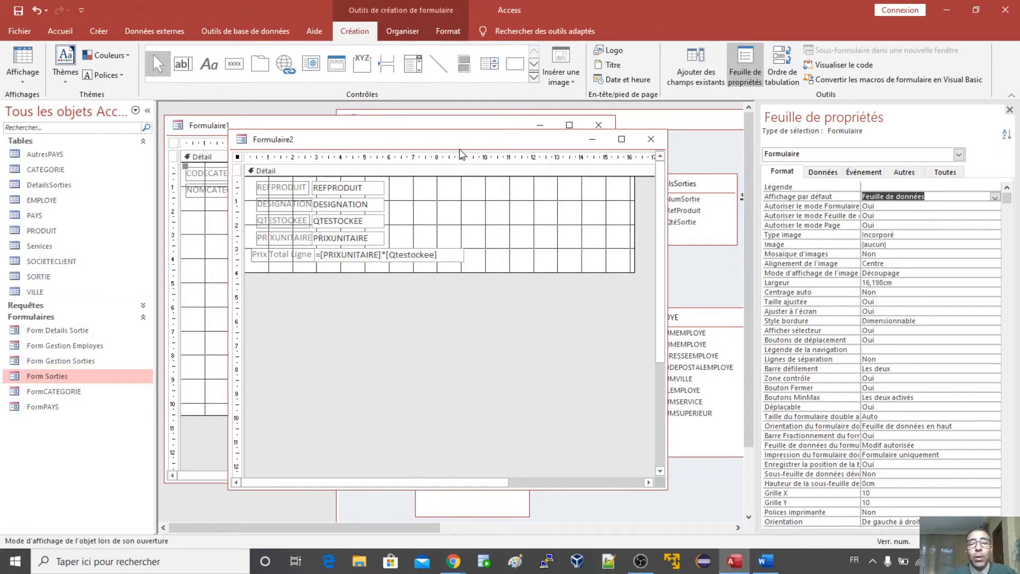
Reposition the Formulaire2 window below and to the right of Formulaire1's two category fields so they stay visible.
drag(454, 144, 500, 326)
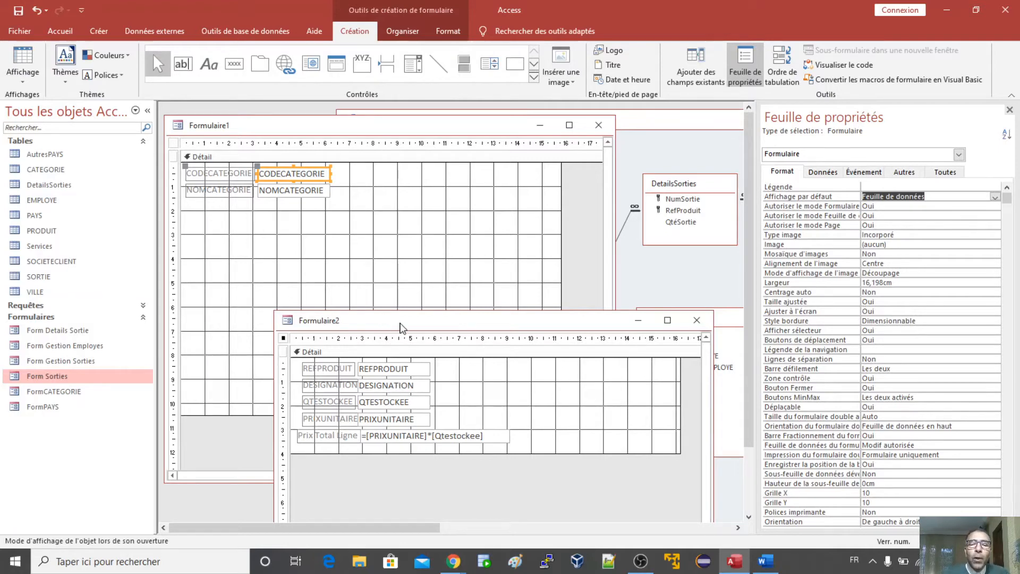
drag(399, 323, 374, 259)
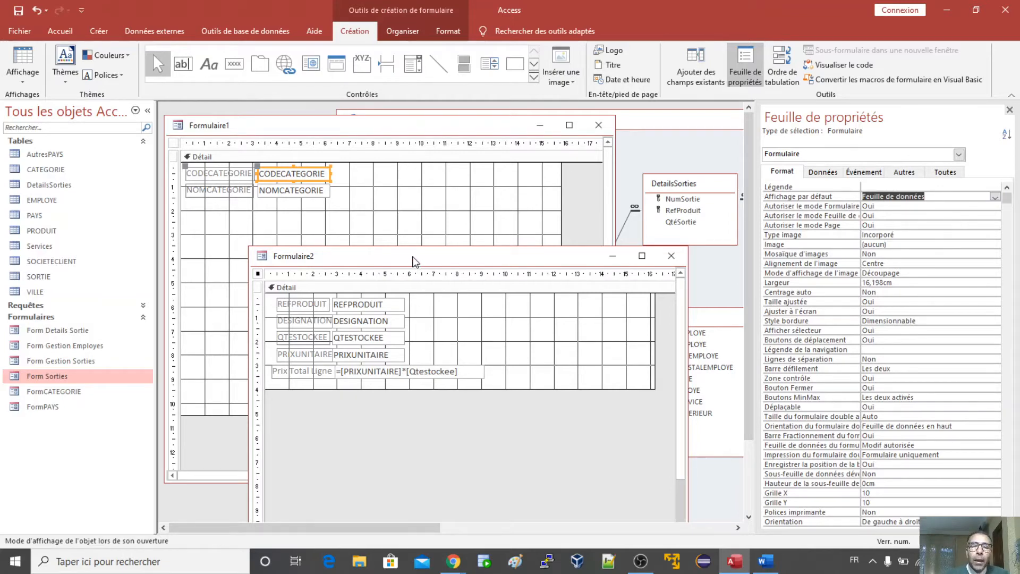
drag(413, 257, 384, 200)
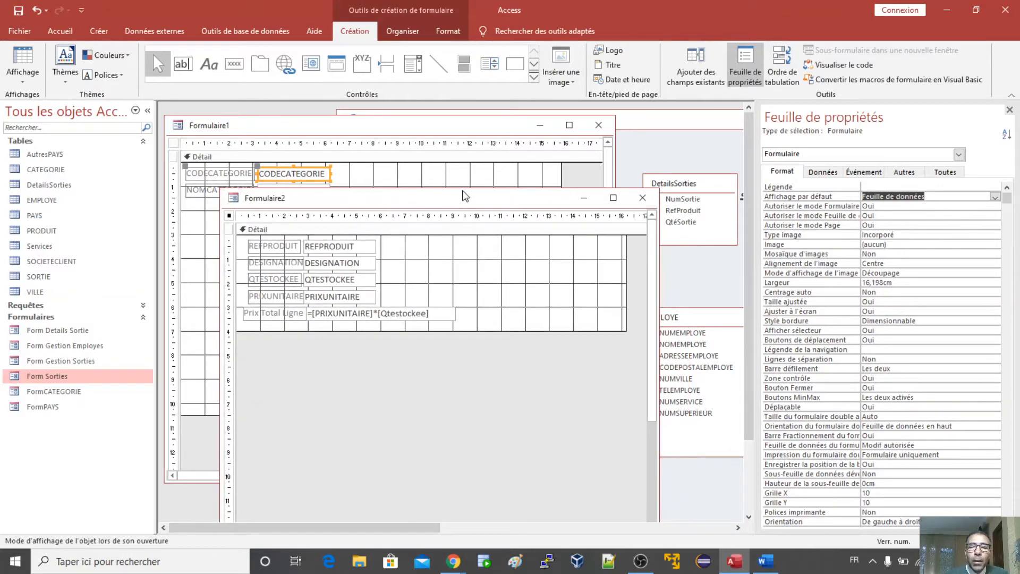
drag(461, 188, 524, 219)
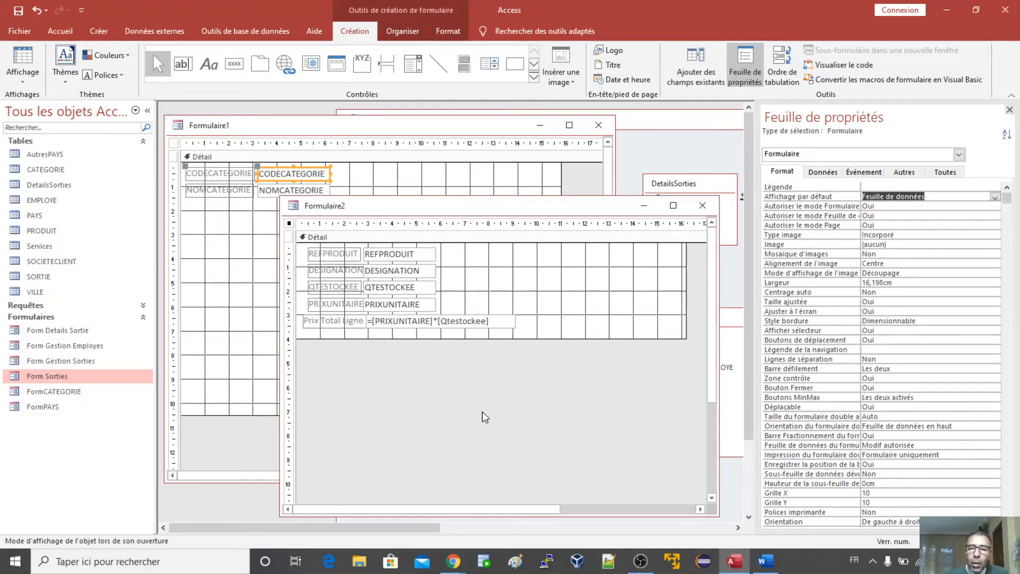
Add a form header and footer to Formulaire2 and collapse the header section to zero height.
right_click(548, 288)
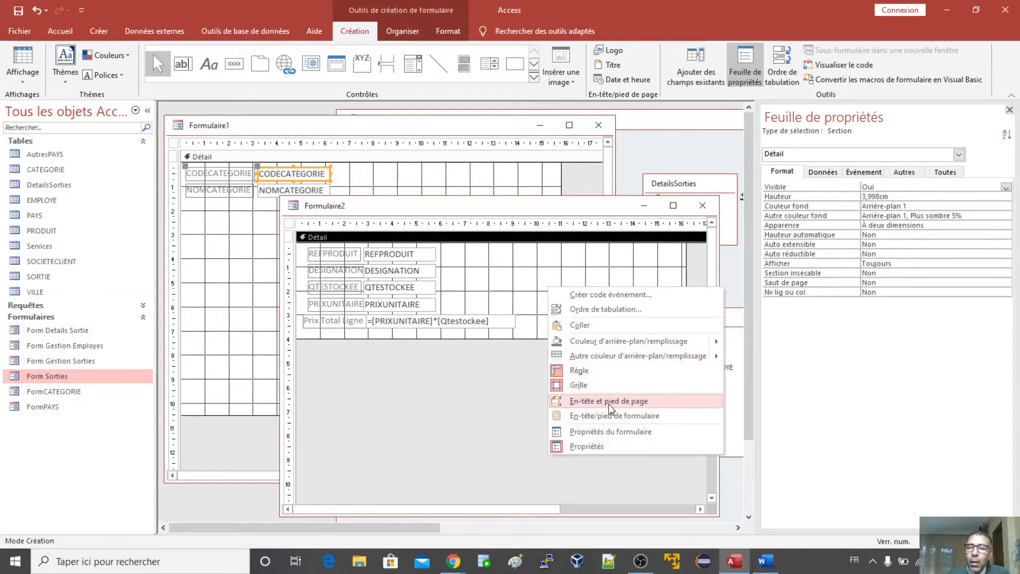
click(620, 415)
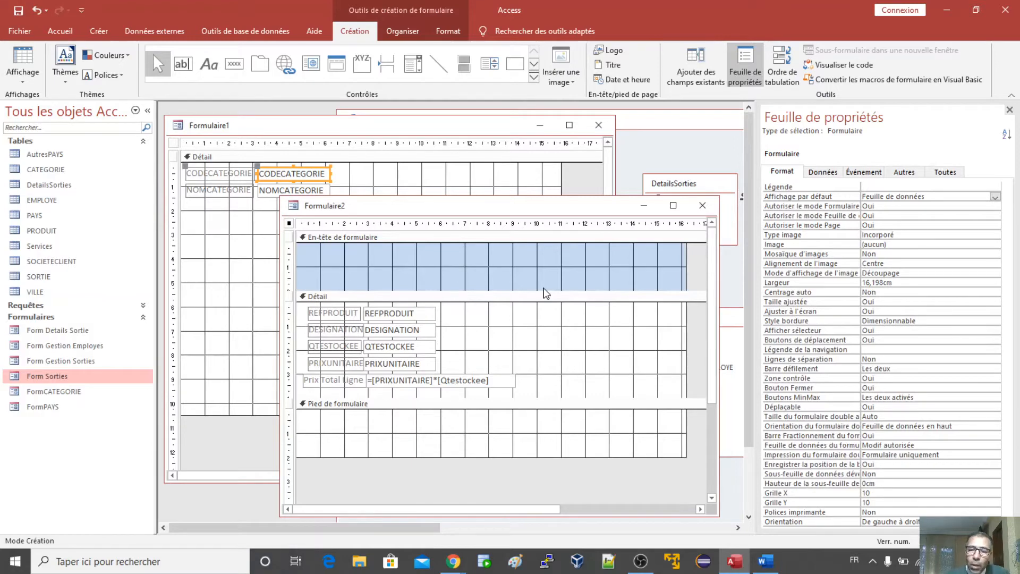
drag(542, 290, 544, 236)
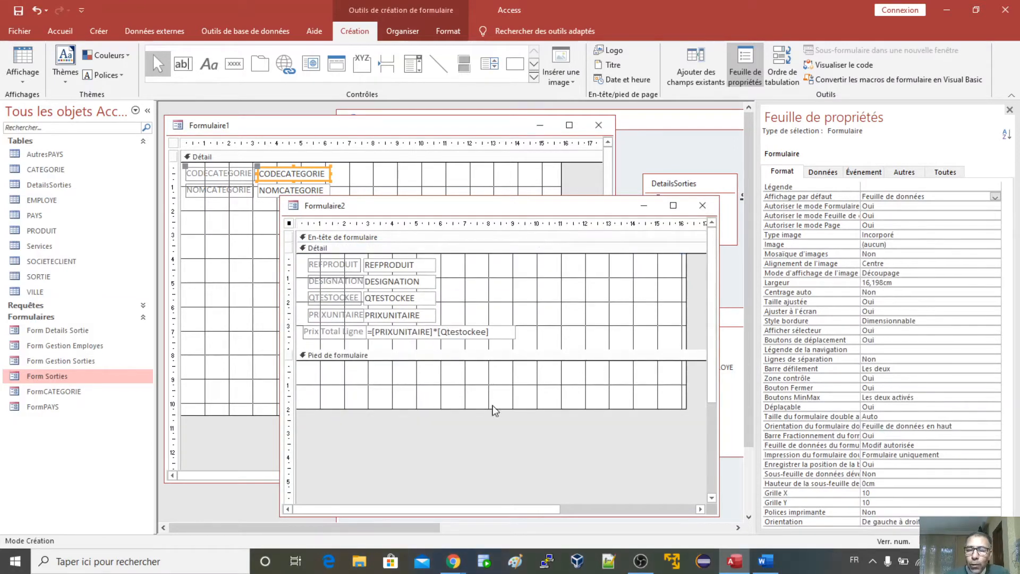
mouse_move(545, 408)
mouse_down()
mouse_move(546, 399)
mouse_move(537, 451)
mouse_move(548, 409)
mouse_up()
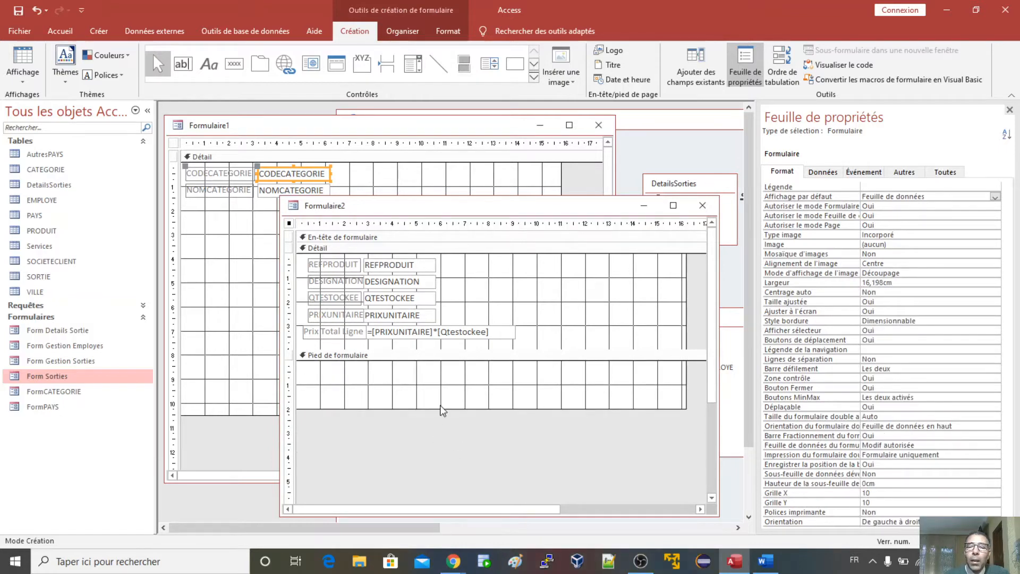
Change the calculated field's label in the detail section to "Prix Total par produit".
click(512, 336)
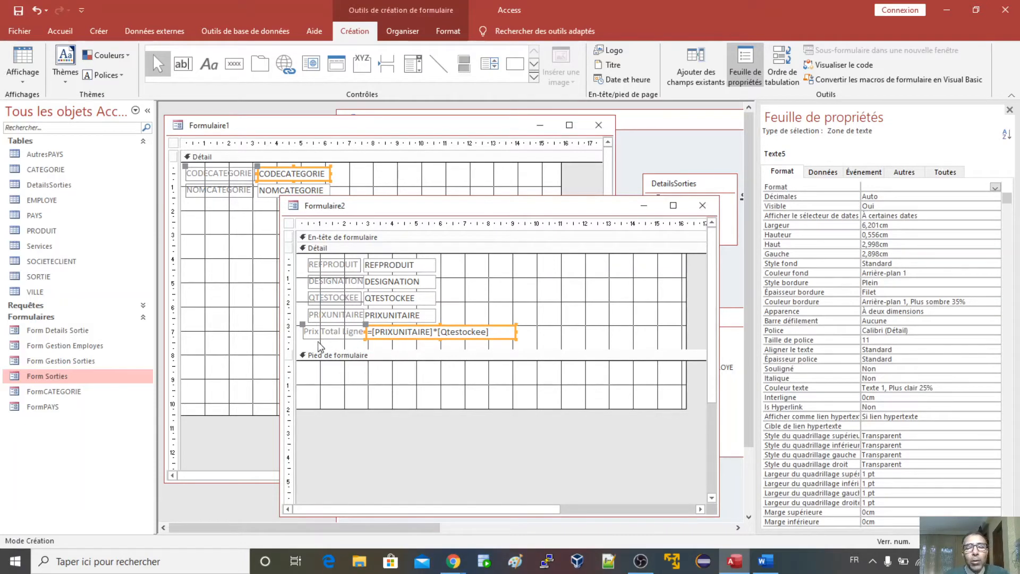
click(342, 332)
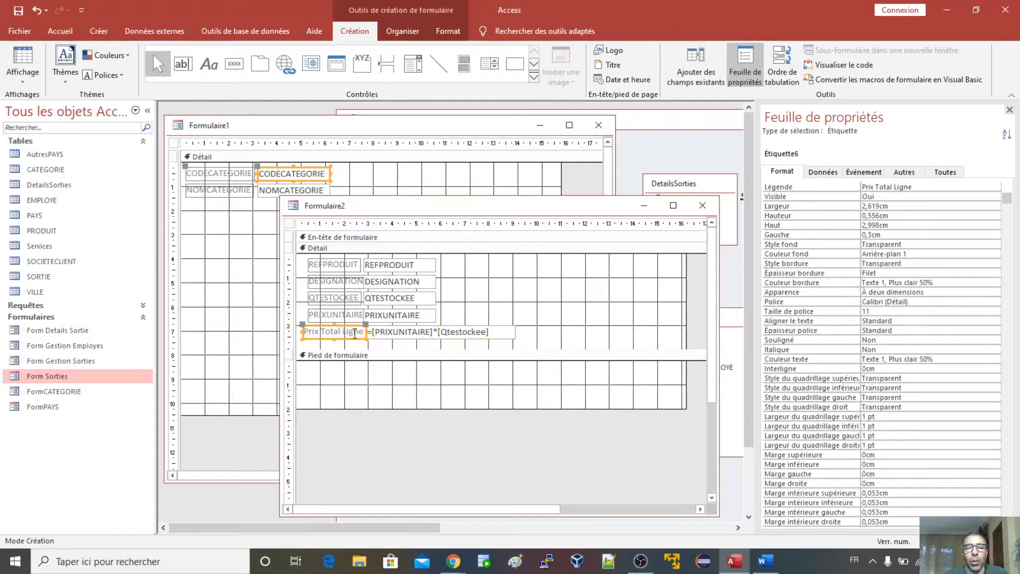
double_click(355, 332)
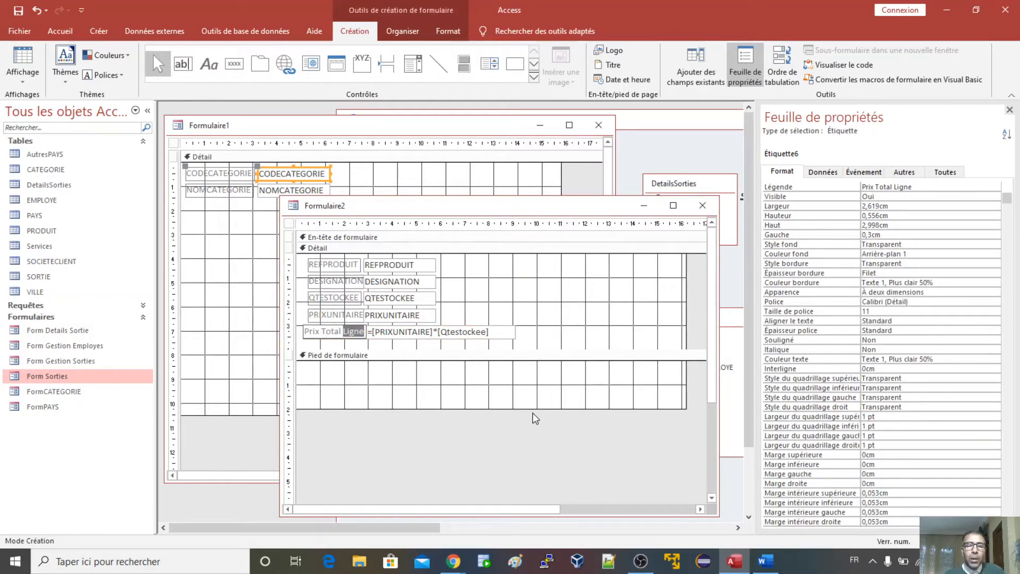
key(Delete)
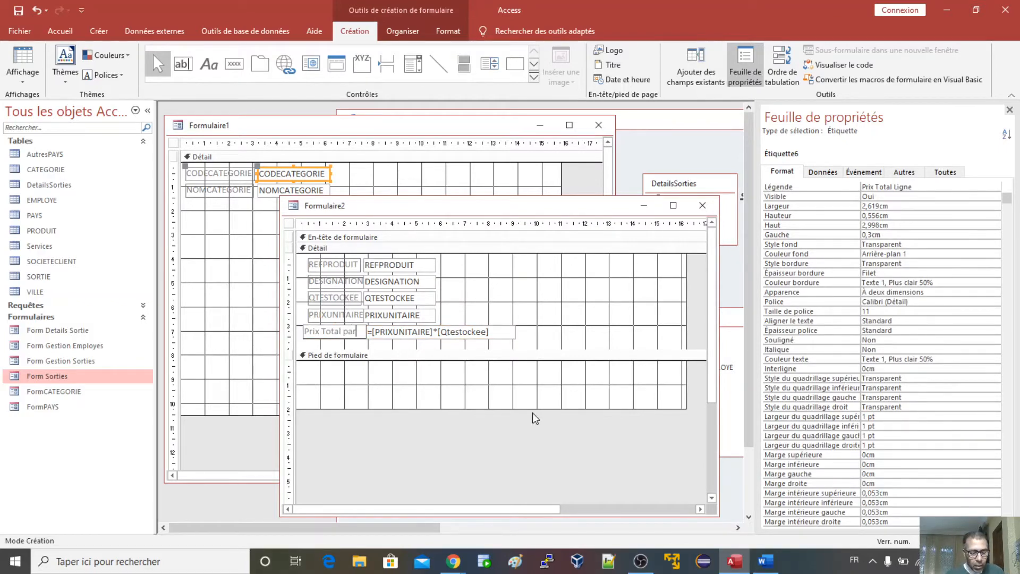
text(par produ)
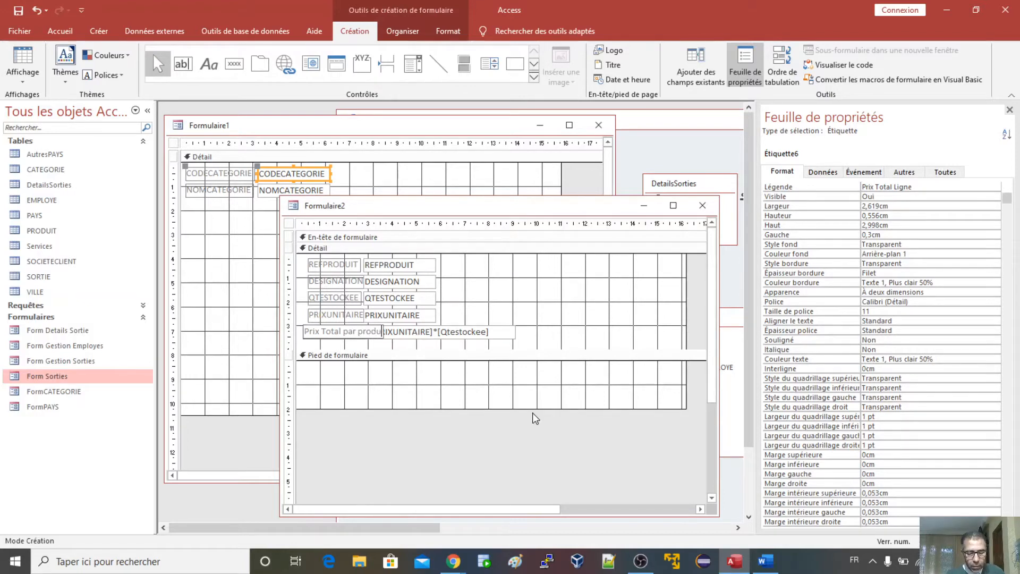
text(it)
click(467, 395)
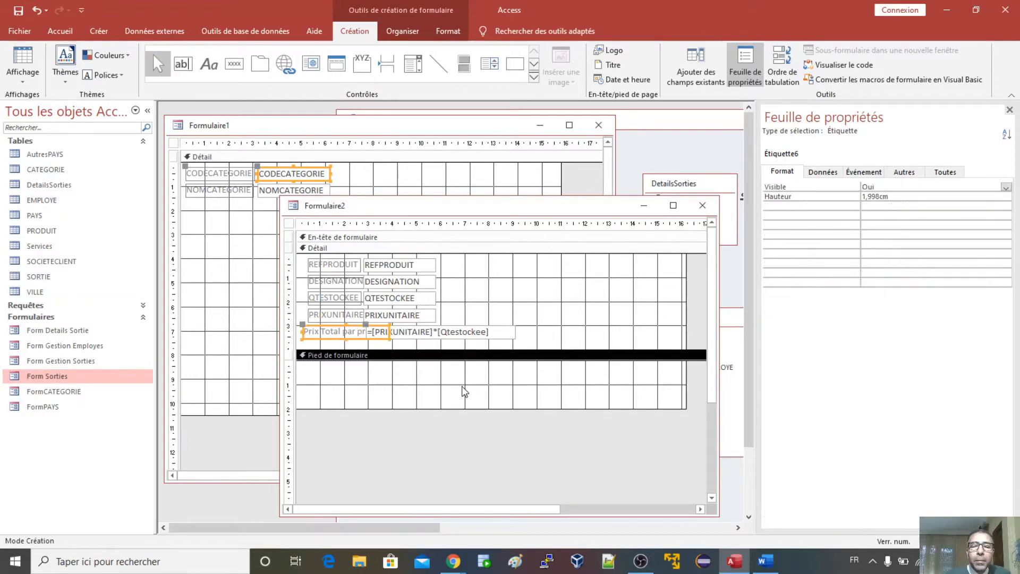
Move the calculated text box to about 3.9 cm from the left edge and shift its label left to end the overlap.
click(472, 333)
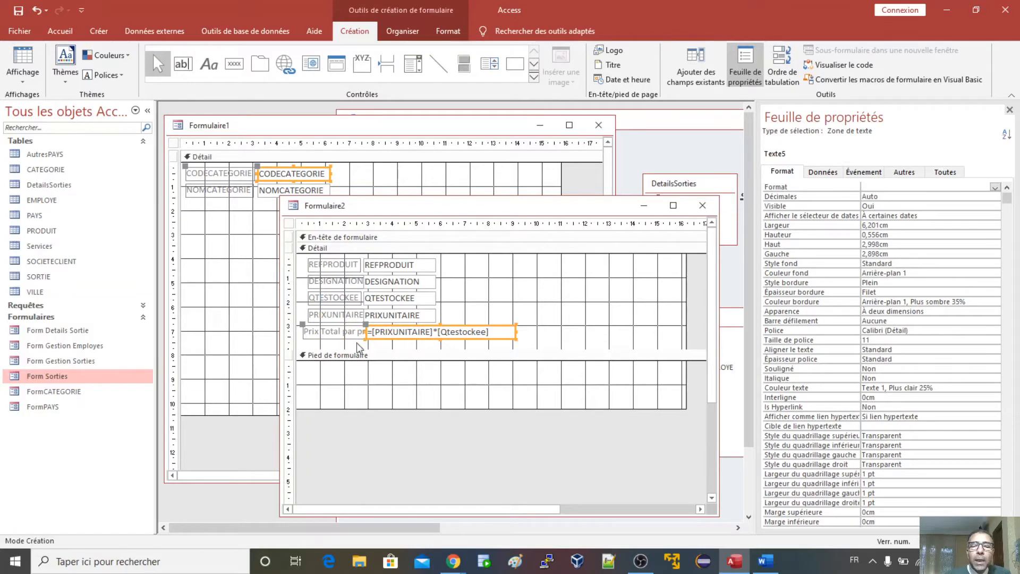
drag(378, 339, 391, 332)
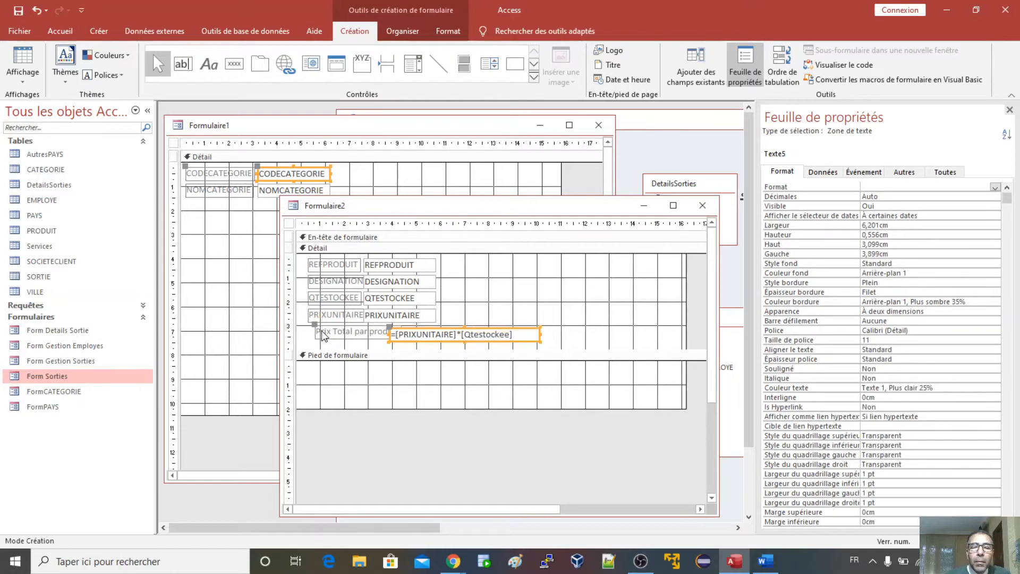
drag(316, 325, 298, 325)
click(447, 334)
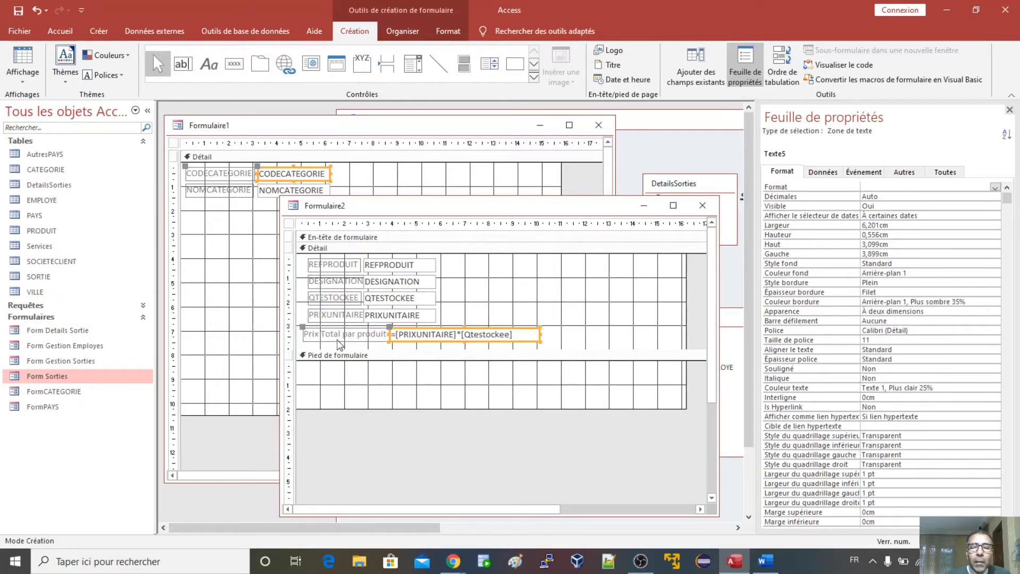
click(447, 356)
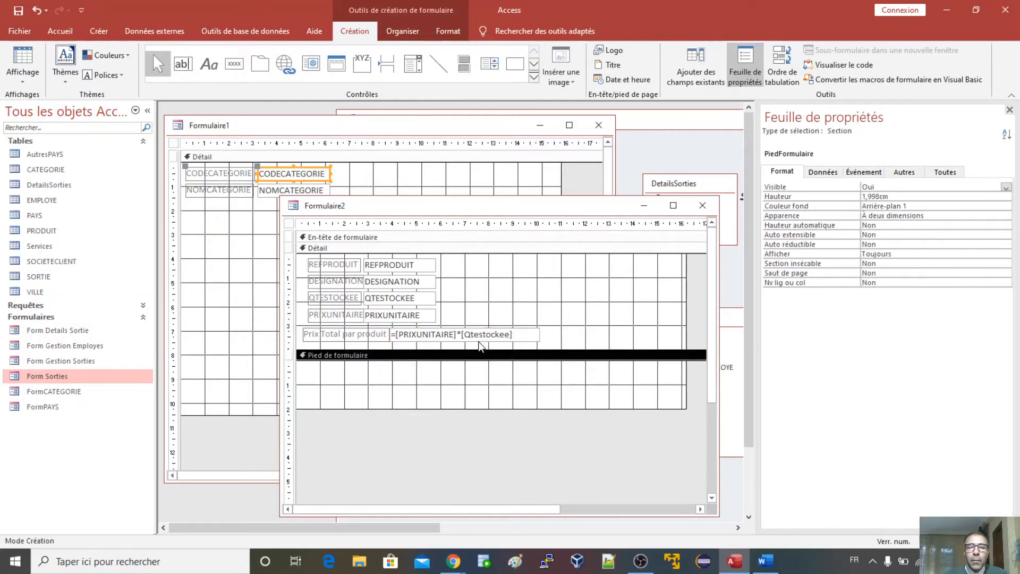
Copy the calculated text box and label into the form footer, place the box about 9.7 cm from the left, and select the copied label.
click(517, 338)
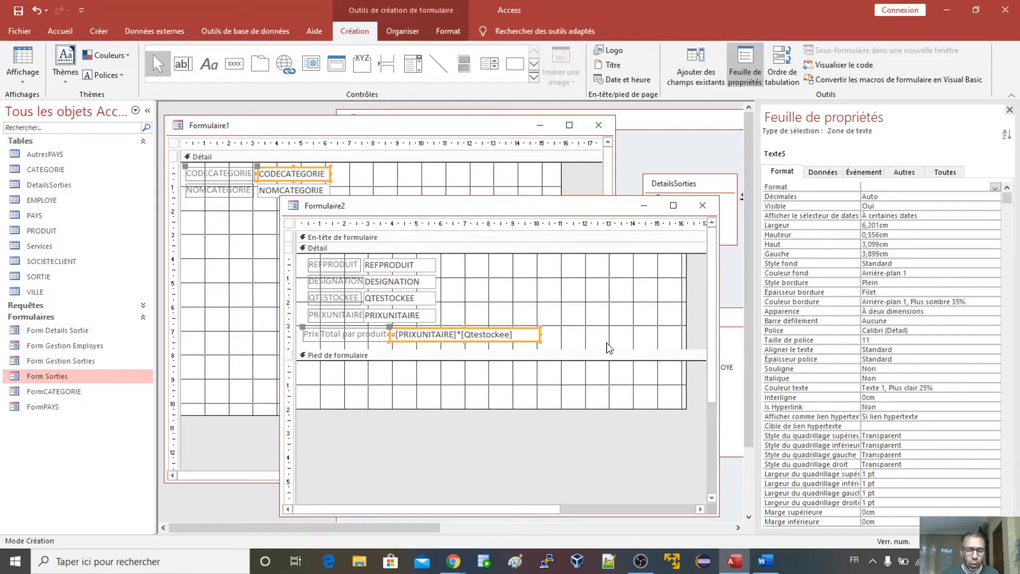
click(585, 392)
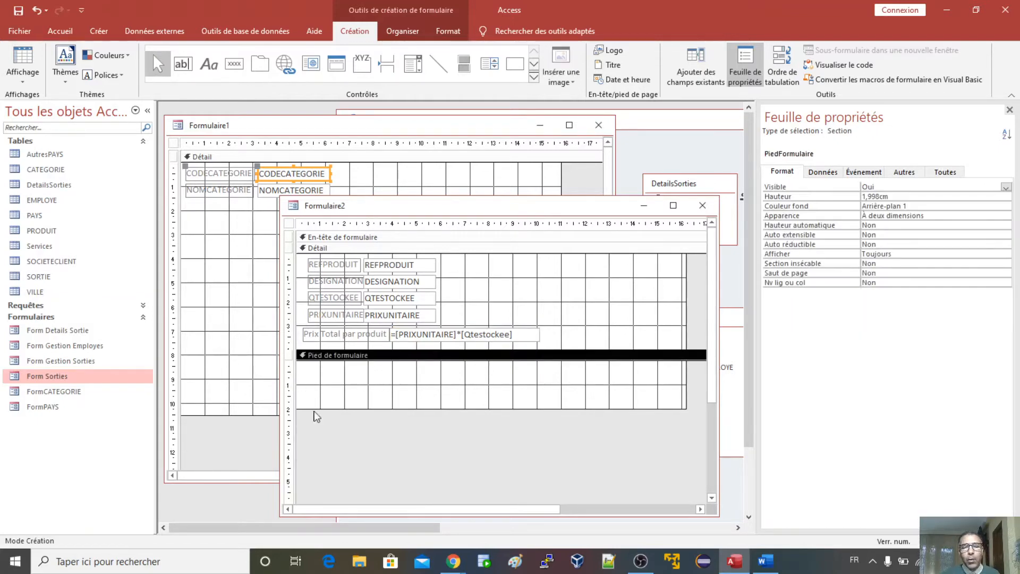
key(ctrl+v)
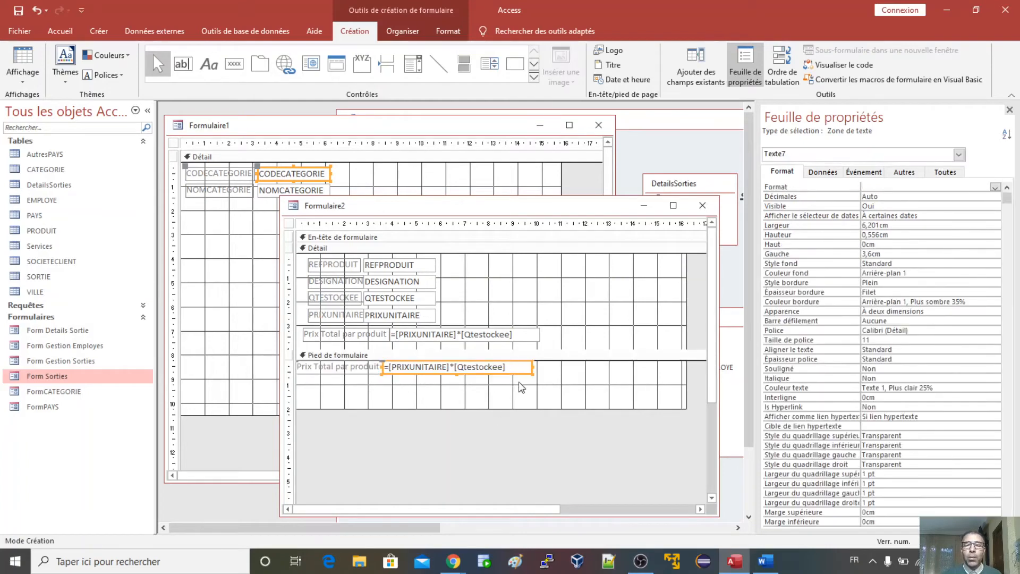
click(515, 375)
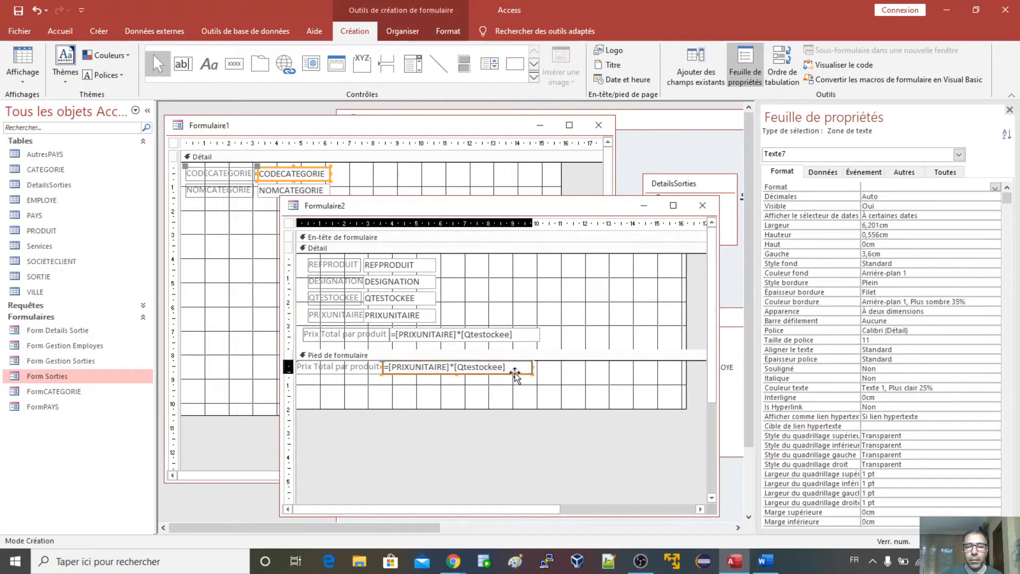
drag(515, 375, 662, 381)
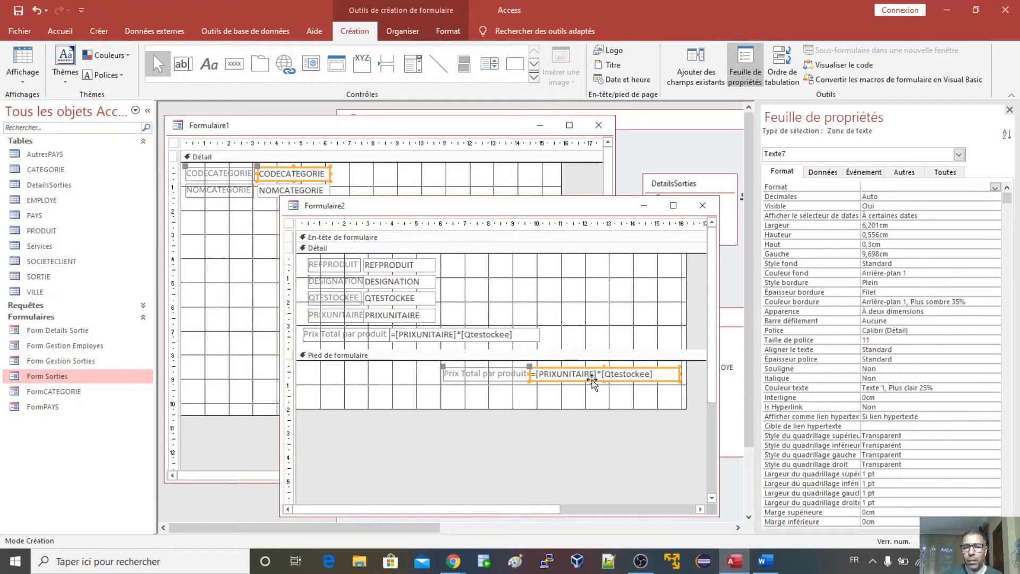
click(448, 378)
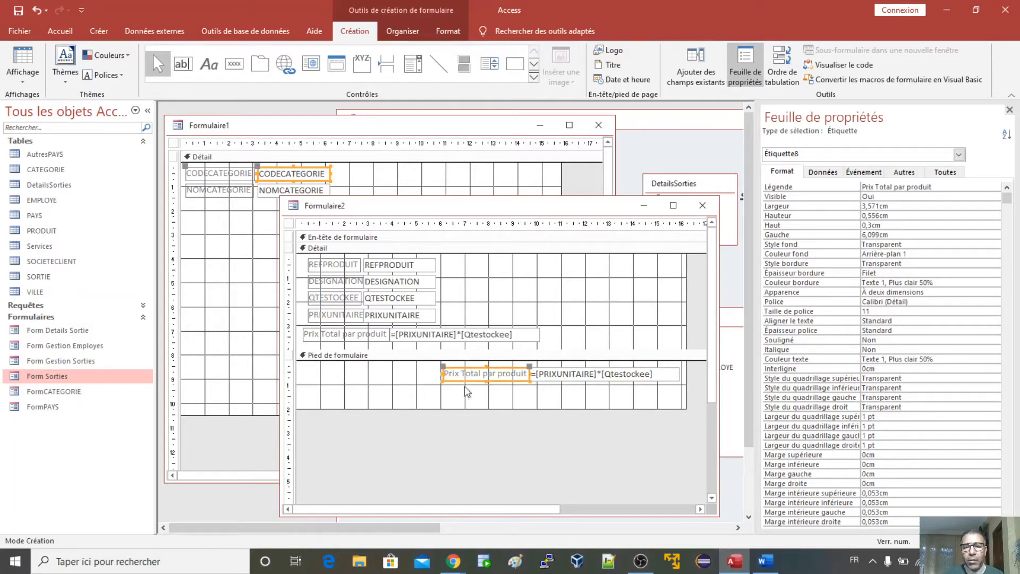
Delete the copied "Prix Total par produit" label from the form footer.
key(Delete)
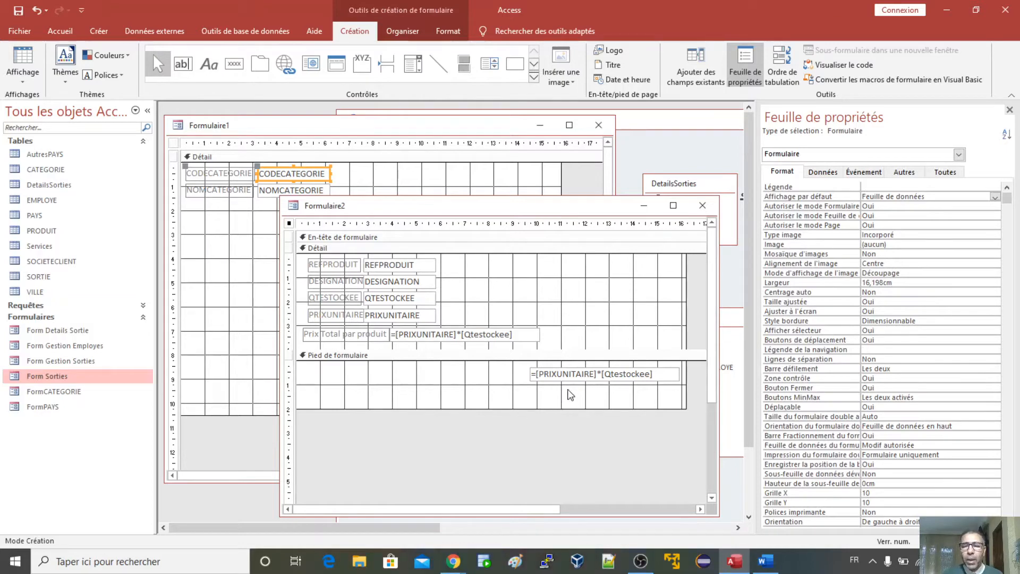
click(534, 379)
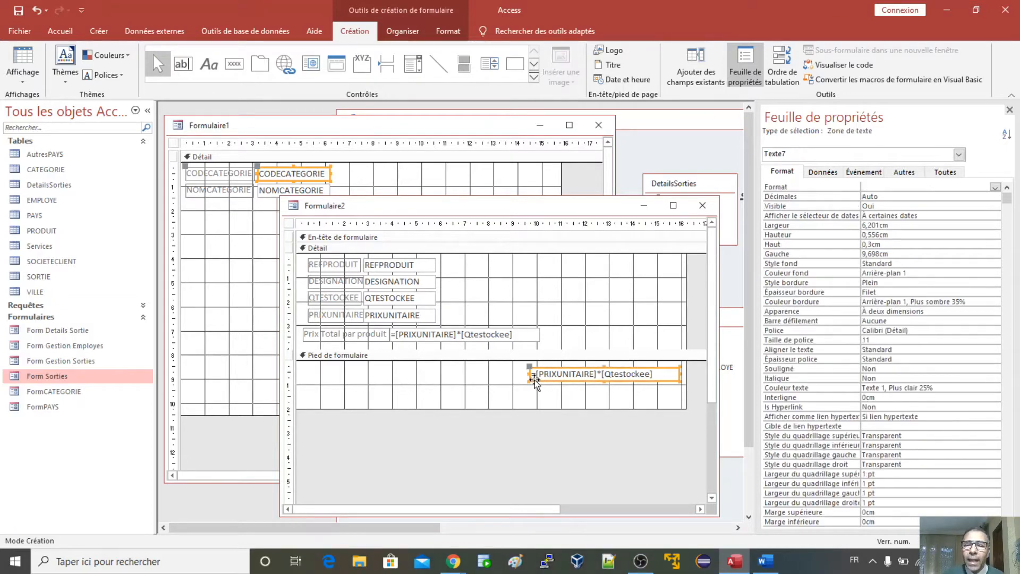
click(535, 374)
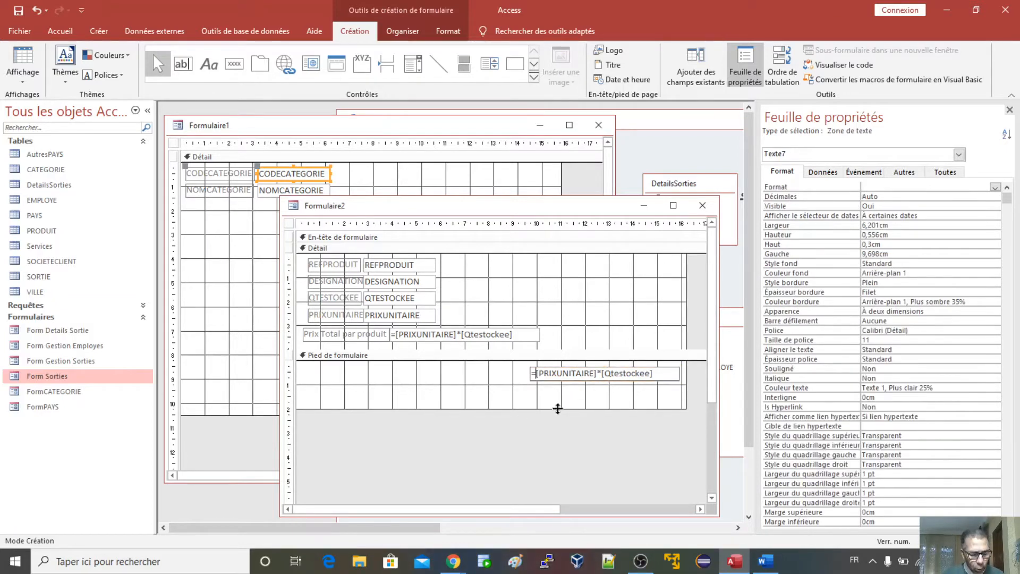
text(somme)
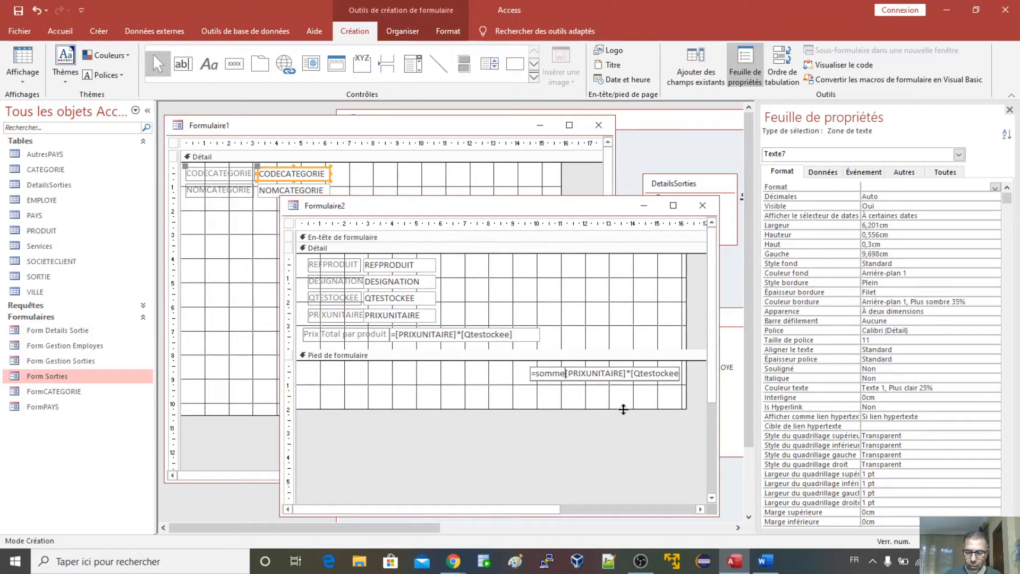
click(522, 392)
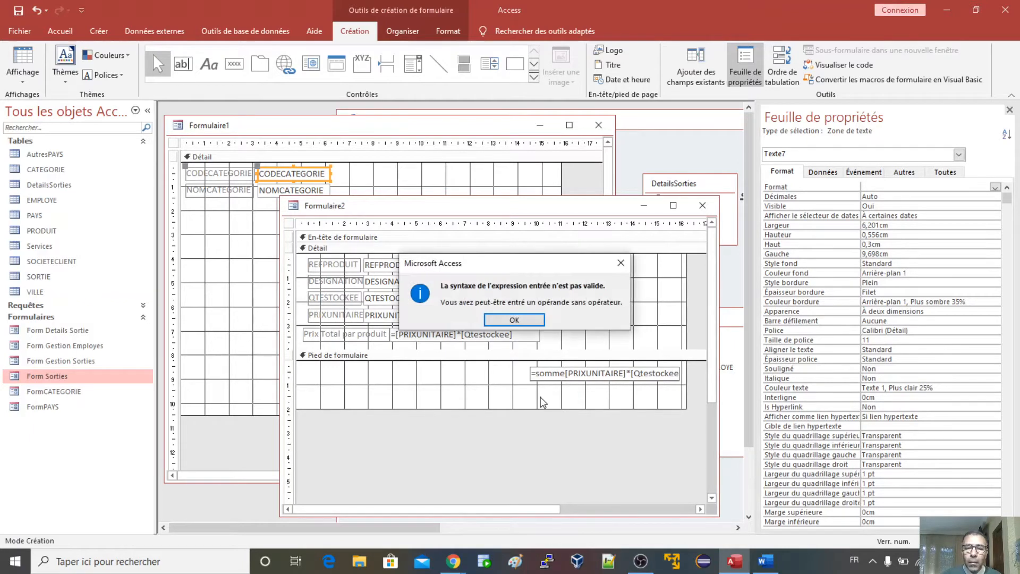
click(518, 325)
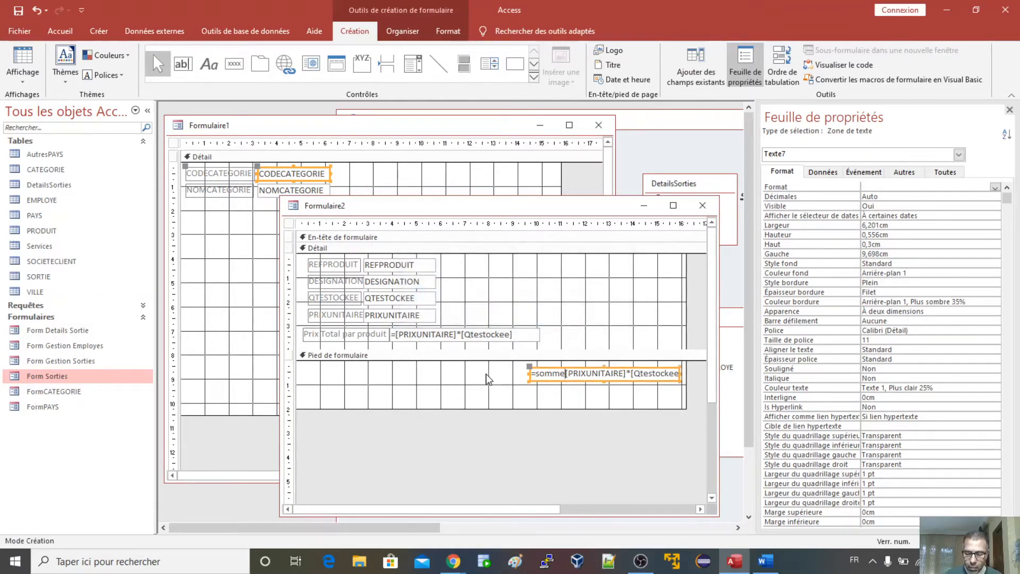
key(Escape)
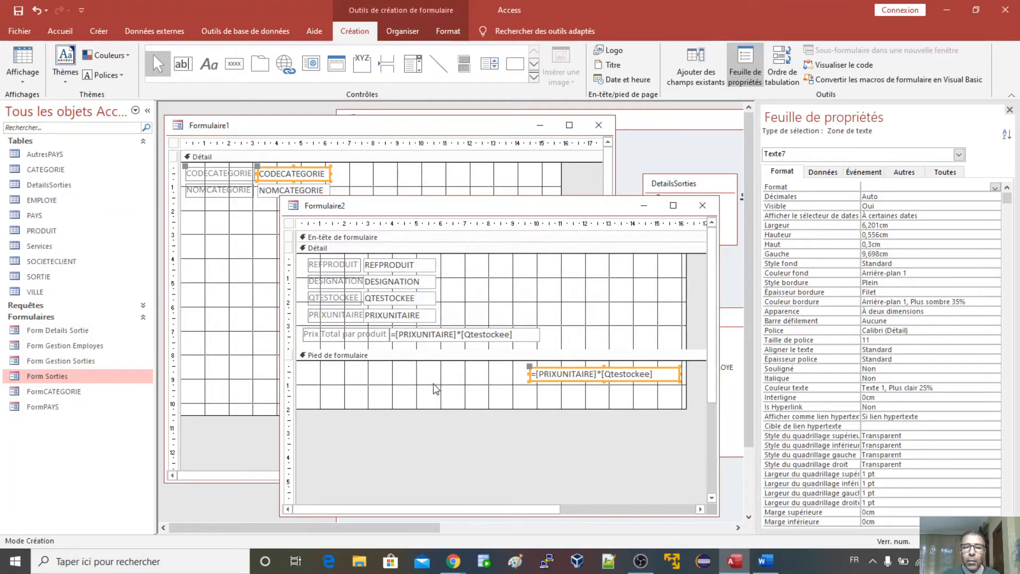
click(466, 403)
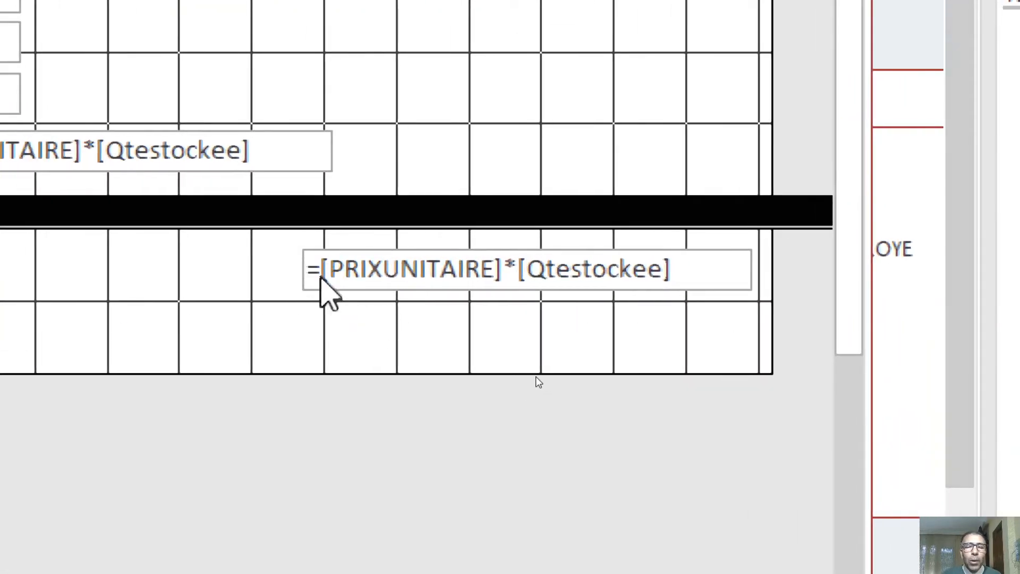
Set the footer text box's expression to =somme([PRIXUNITAIRE]*[Qtestockee]) and reduce the footer section's height to about 1.3 cm.
click(325, 274)
click(322, 272)
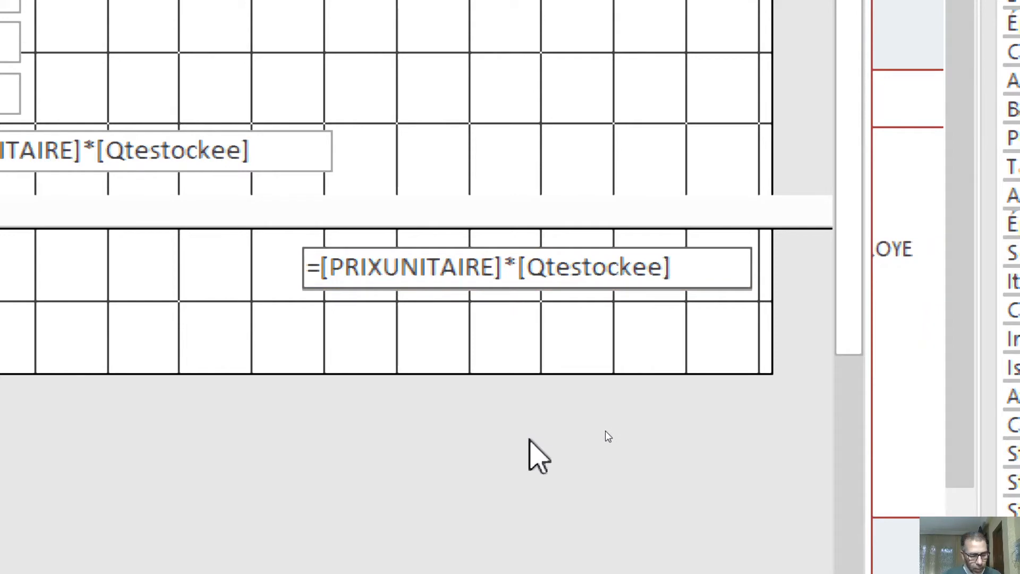
text(somme()
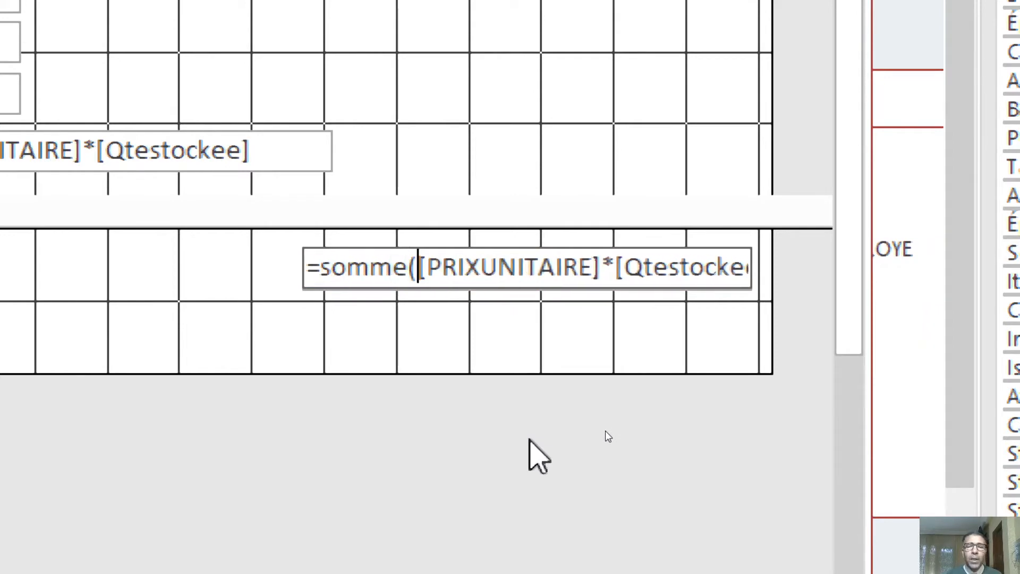
key(Right)
key(Right)
key(Right)
key(Right)
key(Right)
key(Right)
key(Right)
key(Right)
key(Right)
key(Right)
key(Right)
key(Right)
key(Right)
key(Right)
key(Right)
key(Right)
key(Right)
key(Right)
key(Right)
key(Right)
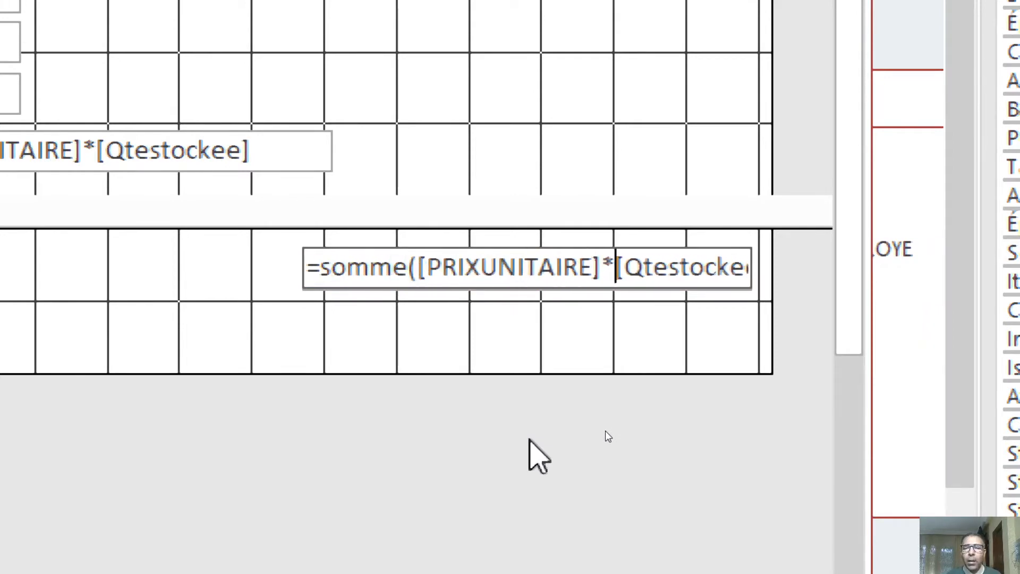
text())
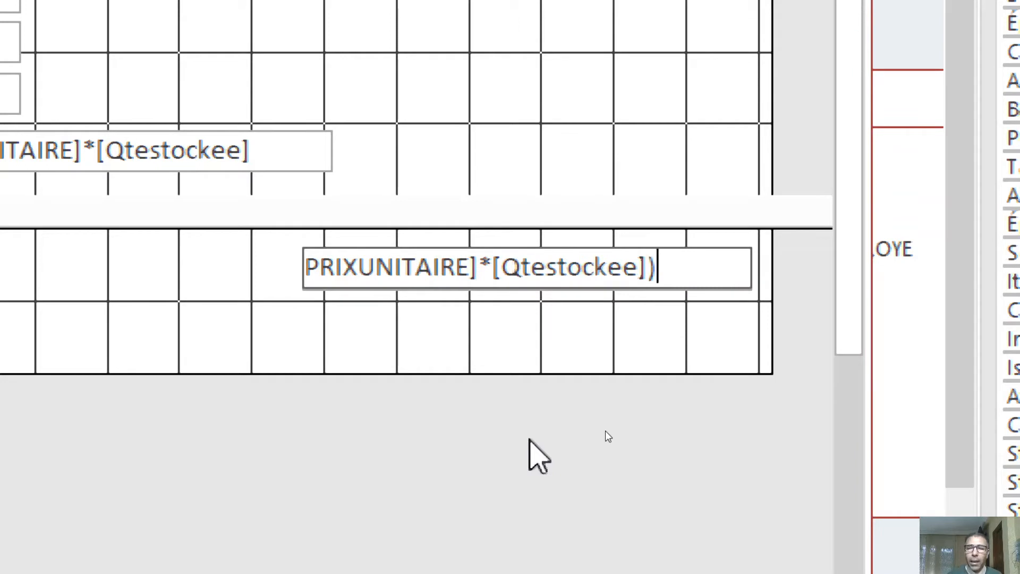
click(338, 348)
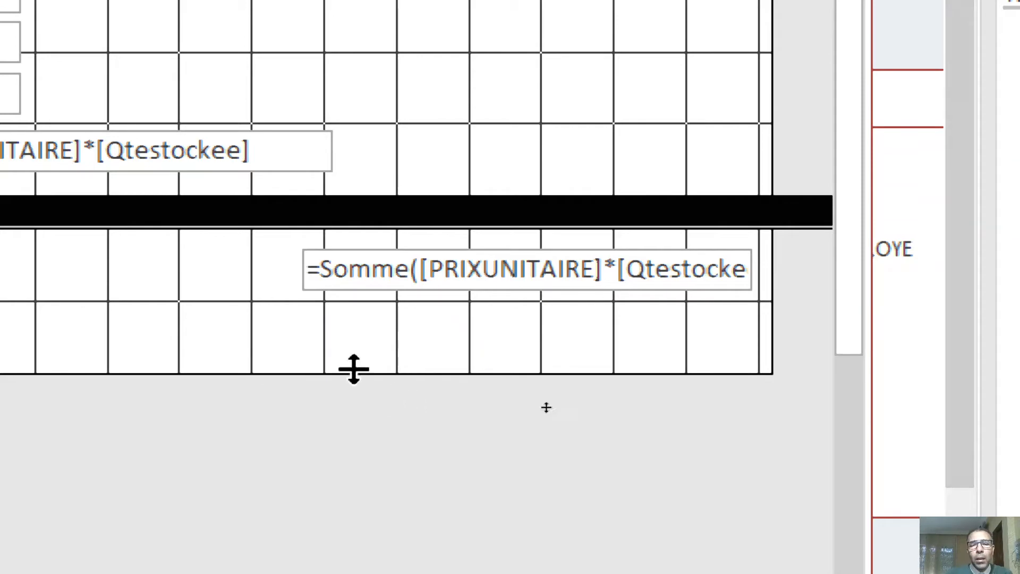
drag(356, 371, 372, 321)
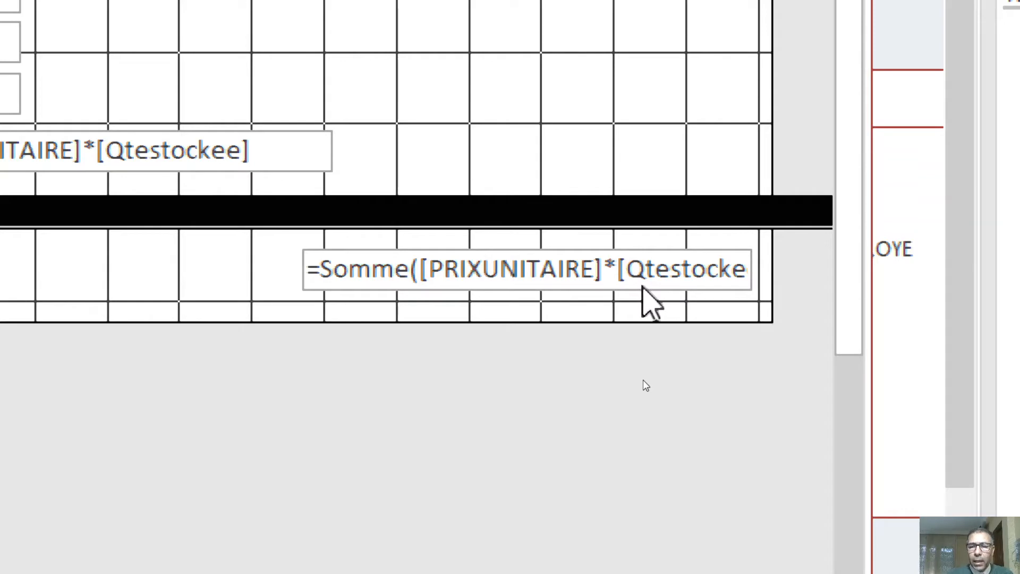
Name the footer's sum text box PrixTotal.
click(644, 284)
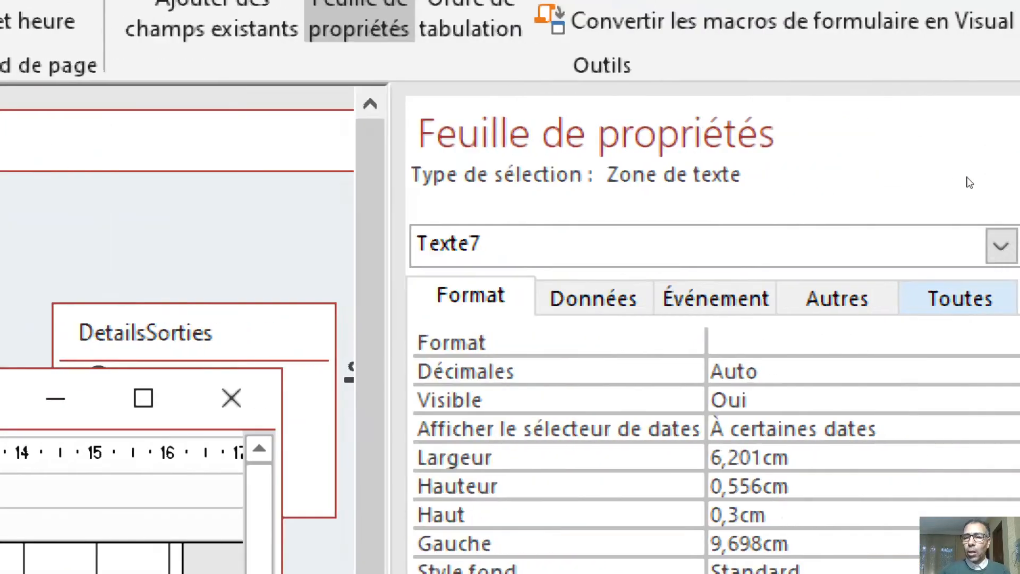
click(842, 302)
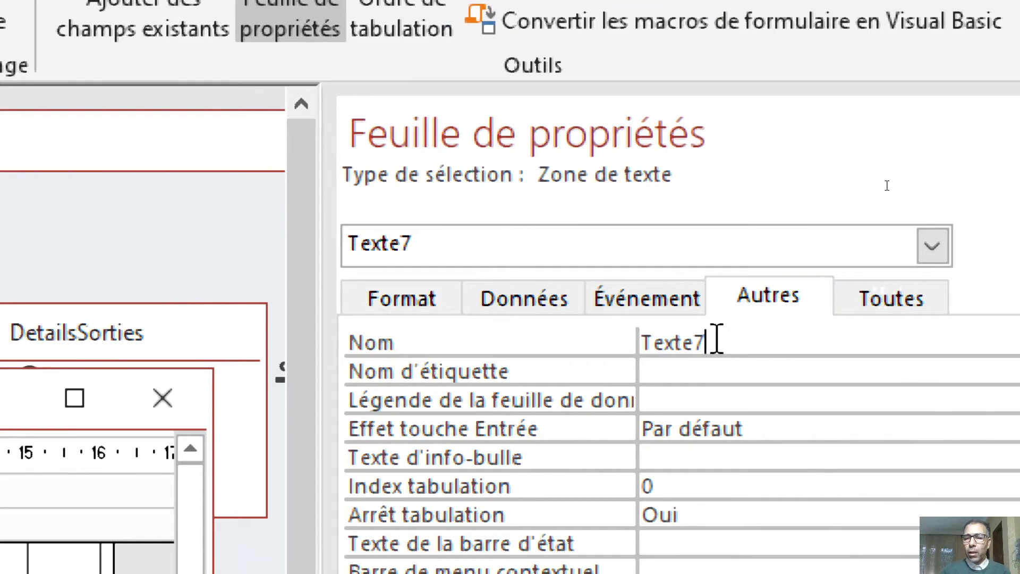
drag(717, 340, 640, 336)
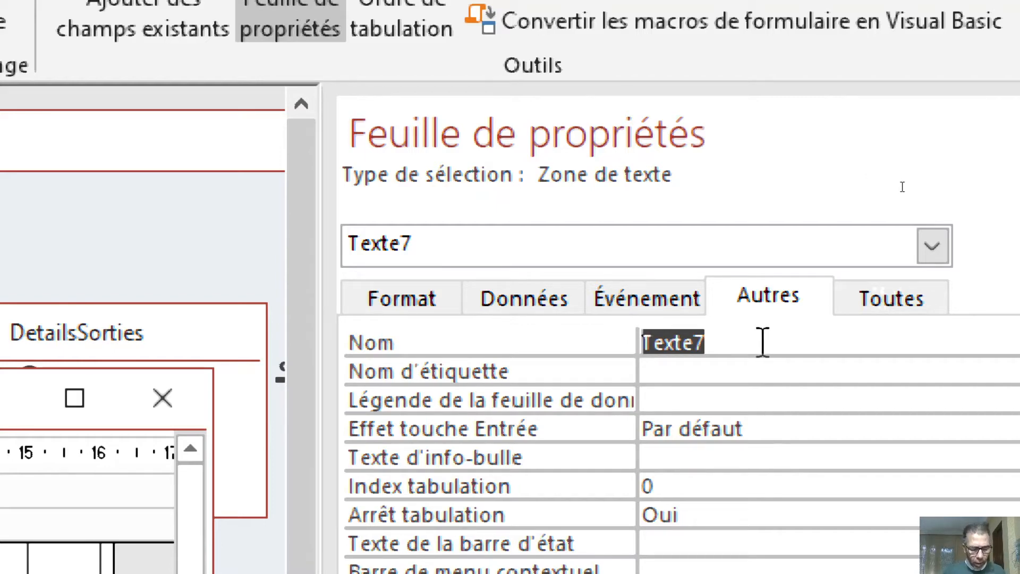
text(Prix)
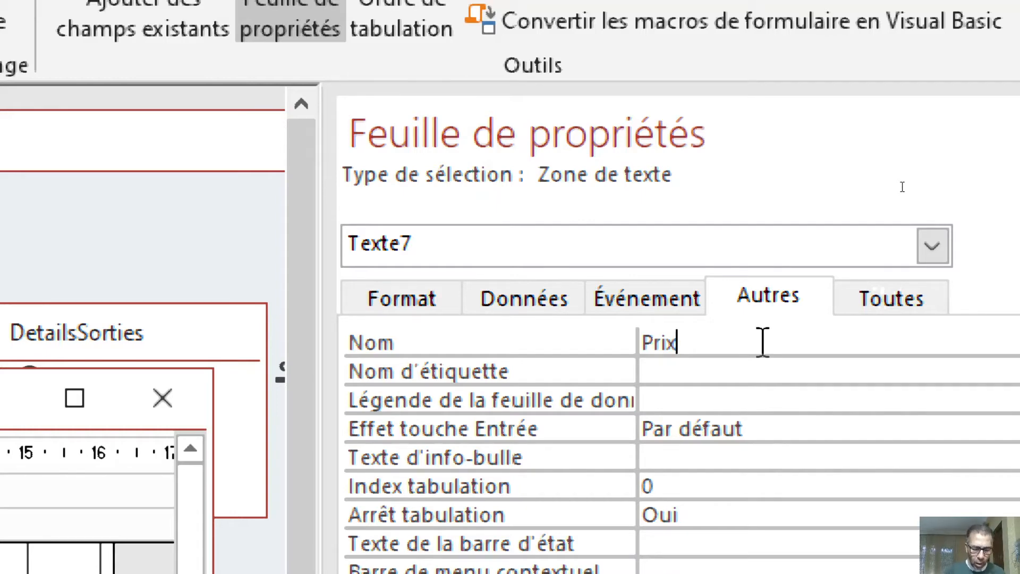
text(Total)
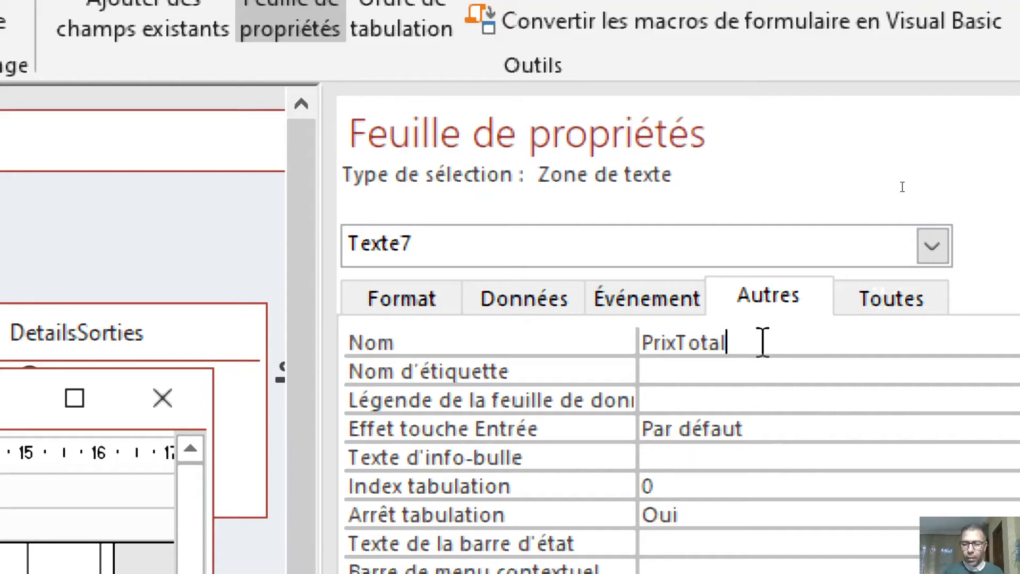
key(Return)
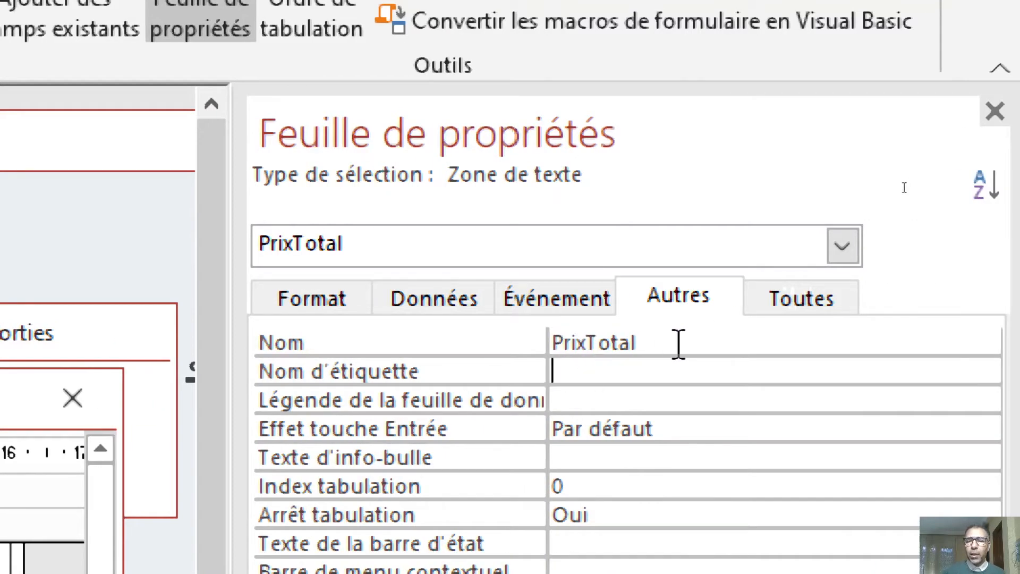
drag(677, 342, 492, 341)
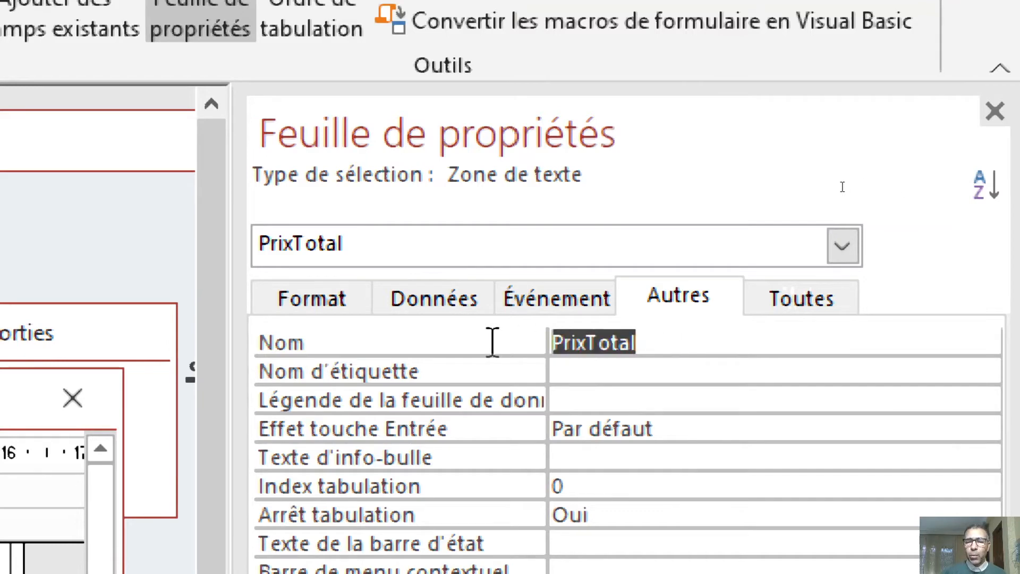
click(586, 343)
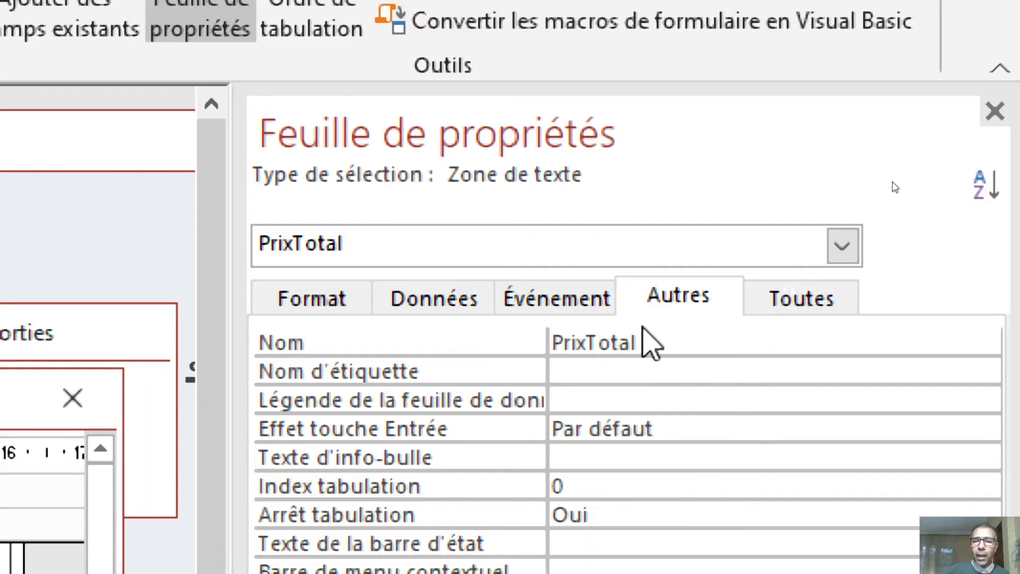
drag(644, 345, 514, 345)
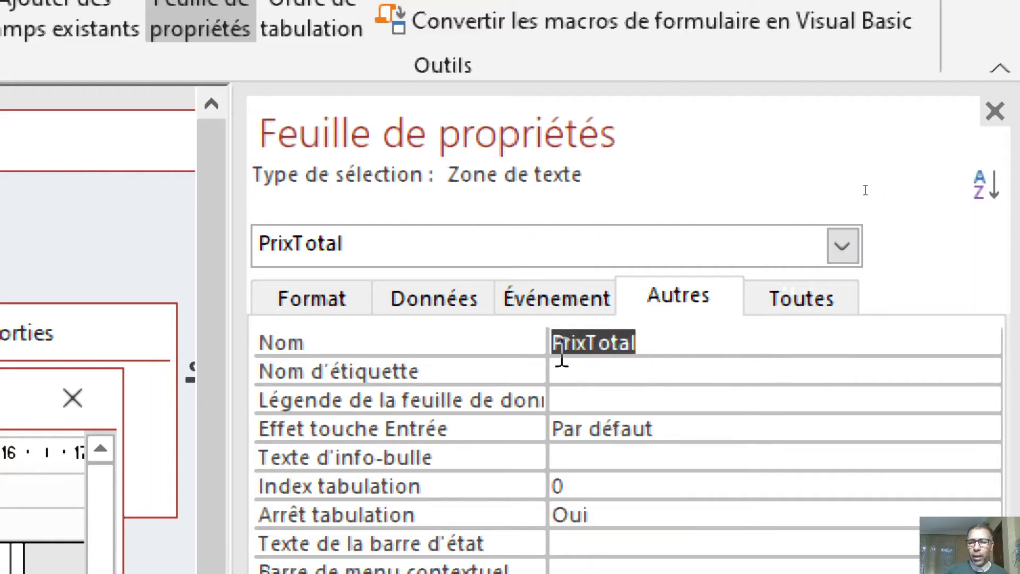
click(599, 343)
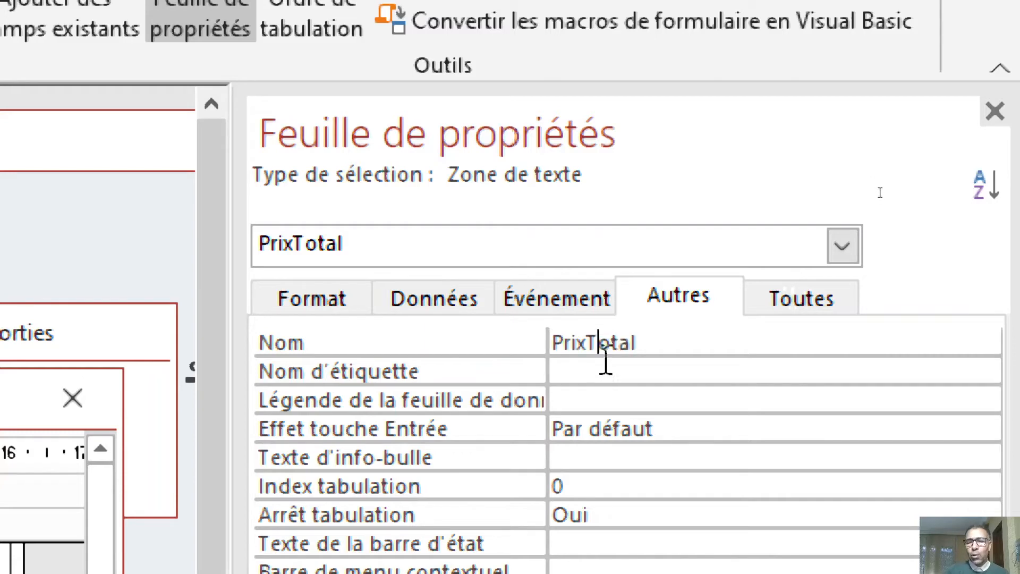
click(558, 343)
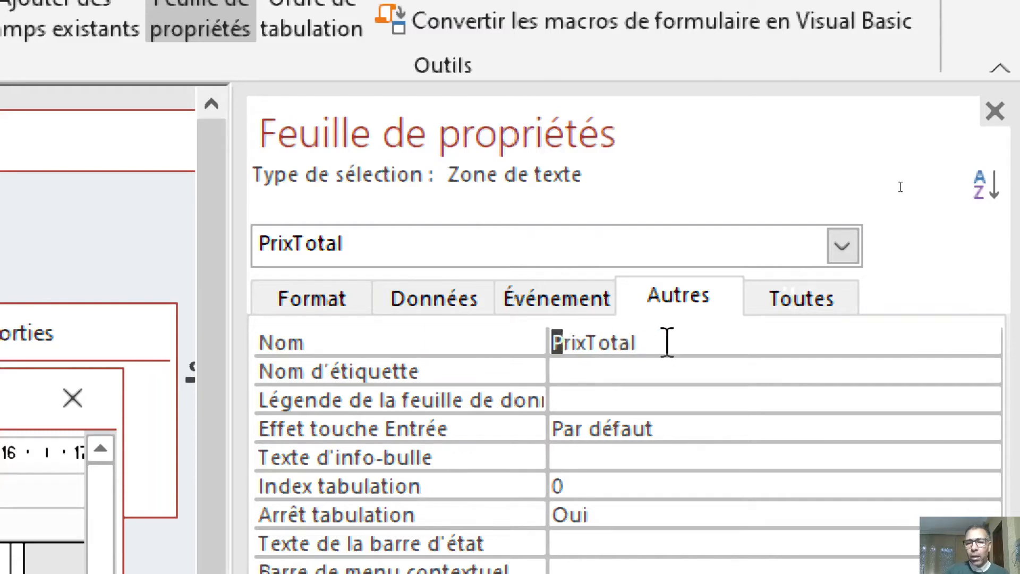
drag(636, 343, 543, 343)
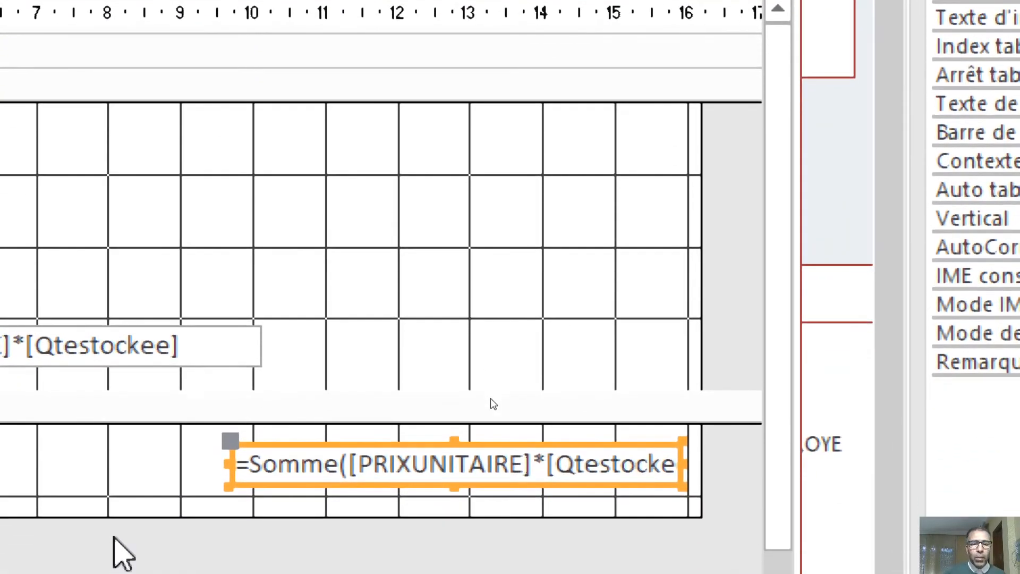
click(128, 462)
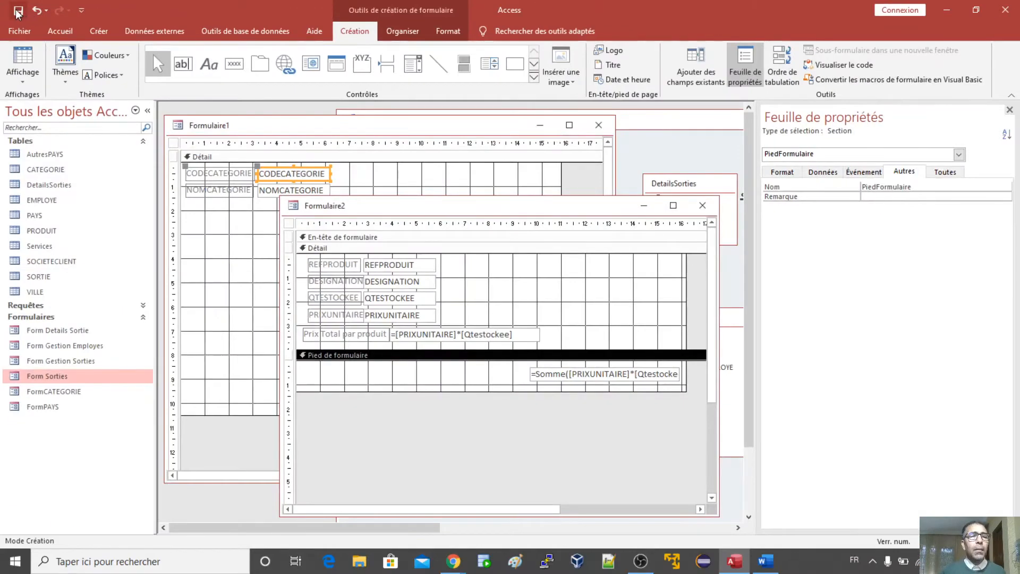
Save Formulaire2 as "Form Produit SousForm" and close it.
click(18, 10)
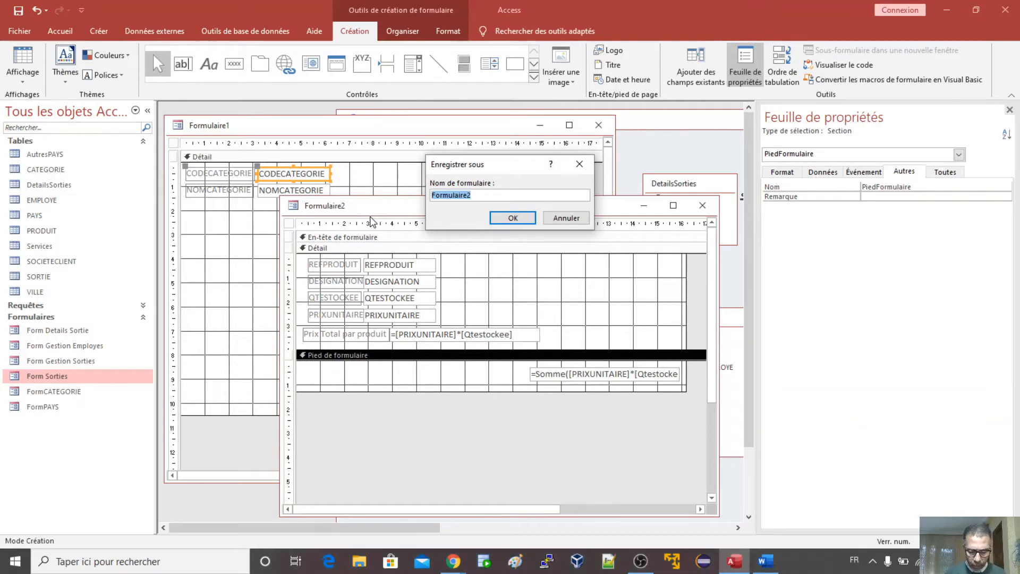
text(Form)
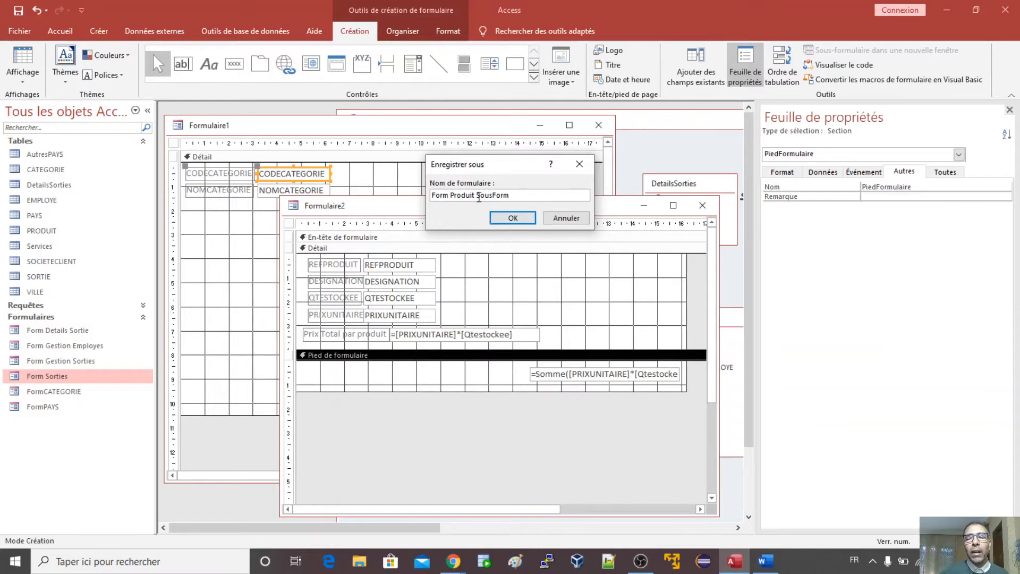
drag(477, 196, 511, 196)
click(512, 218)
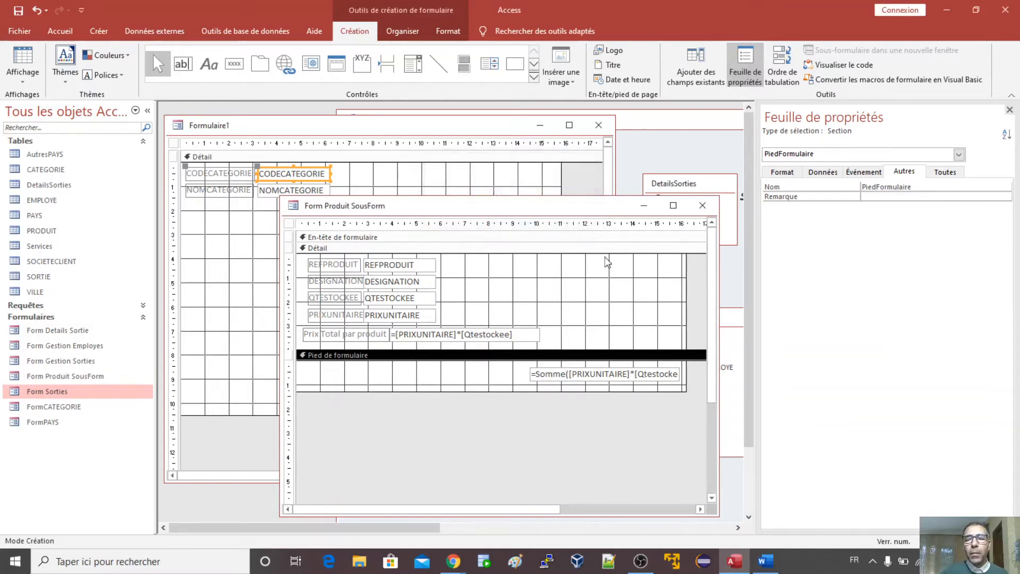
click(702, 205)
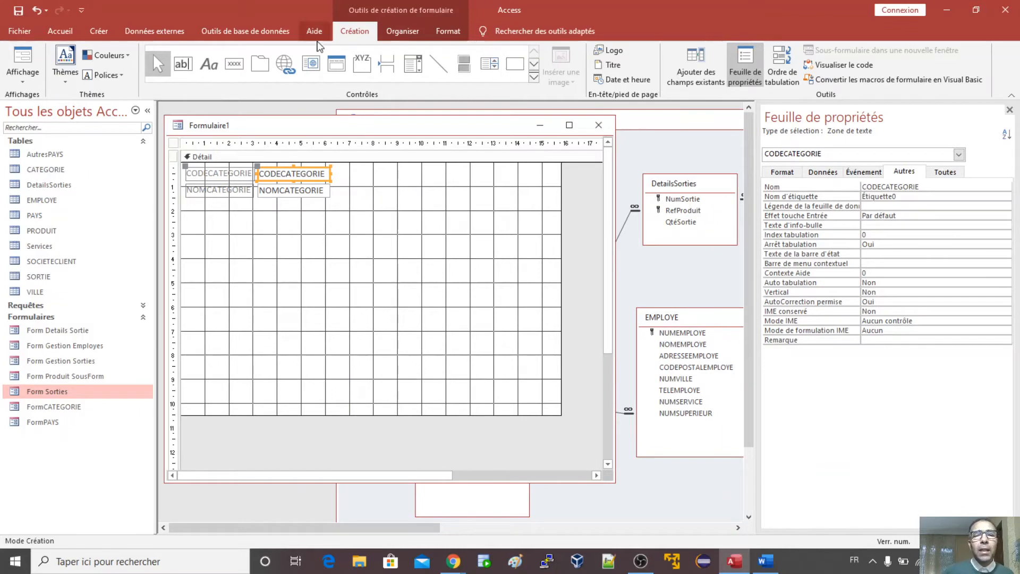
Draw a subform control about 14.3 cm by 5.6 cm below NOMCATEGORIE in Formulaire1 and show its data properties.
click(535, 80)
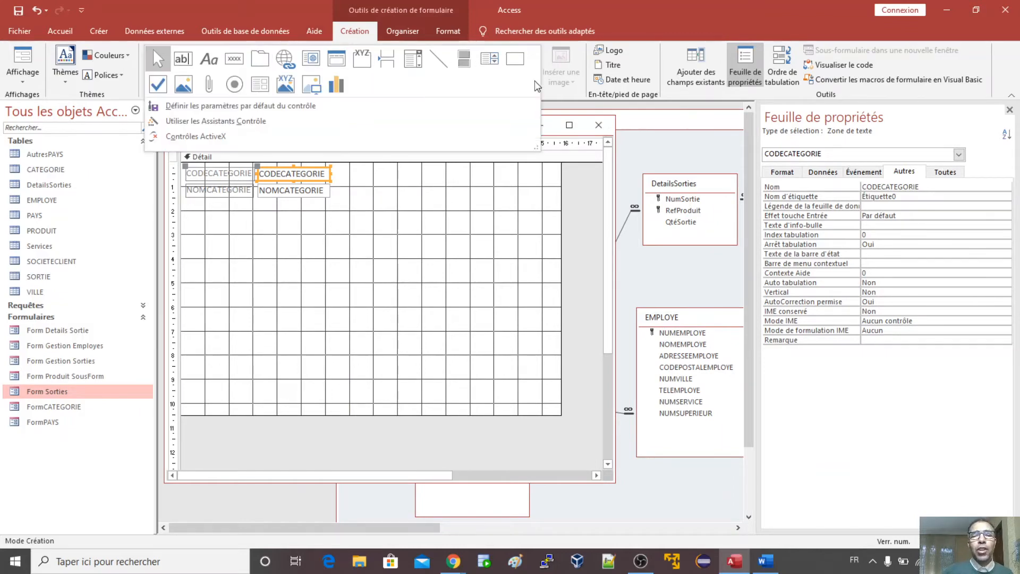
click(263, 89)
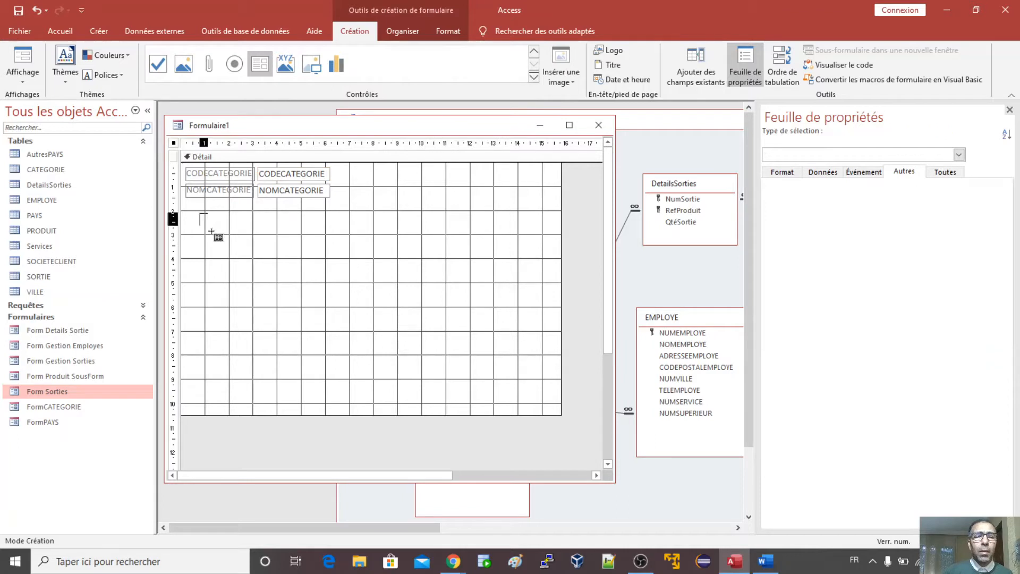
mouse_move(212, 231)
mouse_down()
mouse_move(389, 349)
mouse_move(542, 362)
mouse_move(542, 349)
mouse_up()
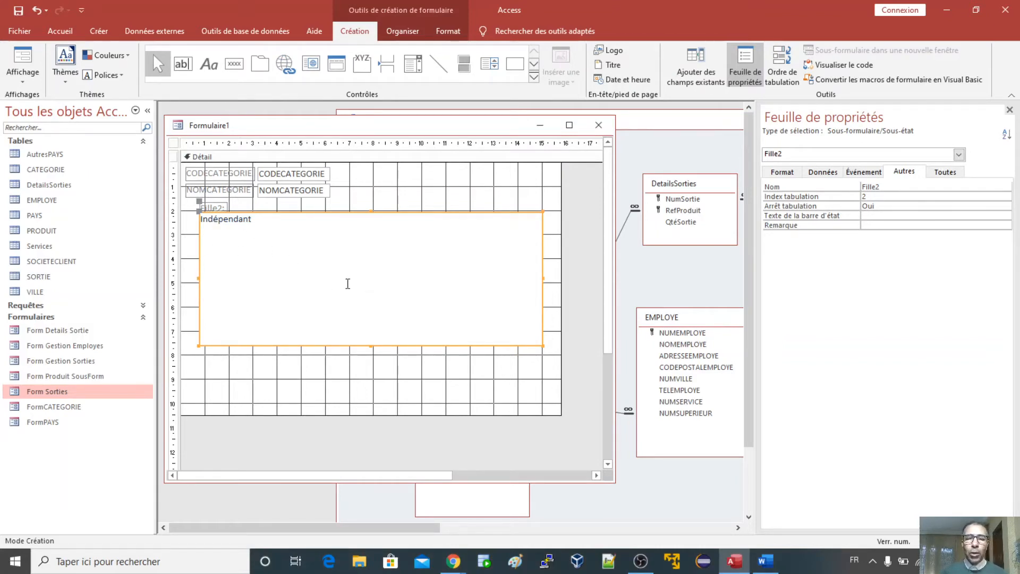
click(824, 173)
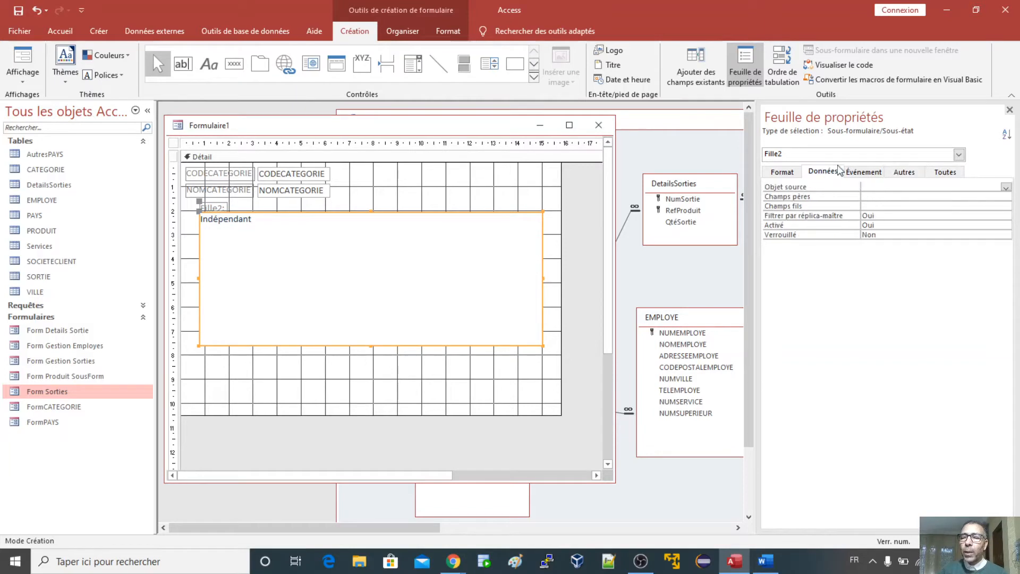
Set the subform control's source object to the form Form Produit SousForm.
click(885, 188)
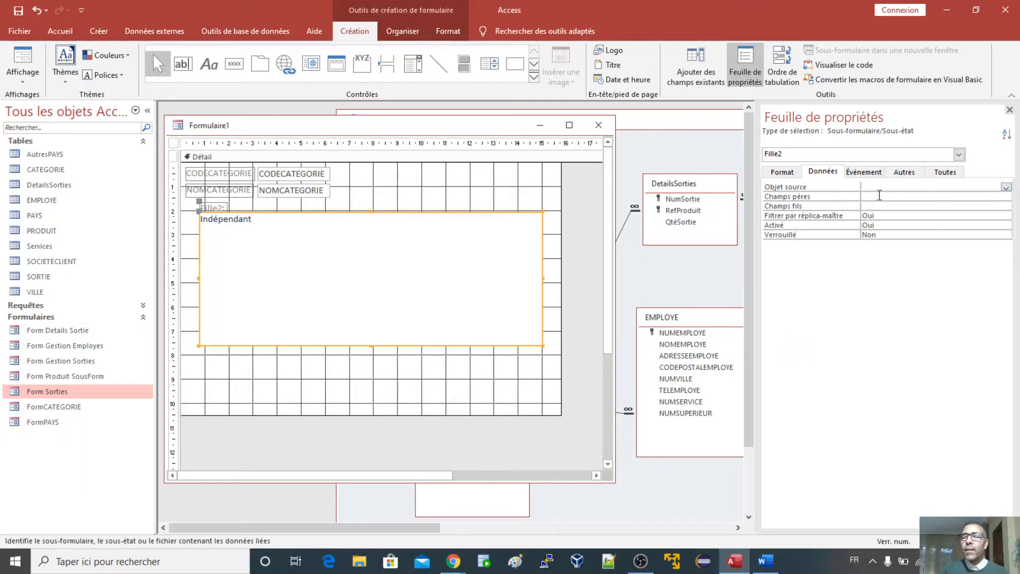
click(1006, 187)
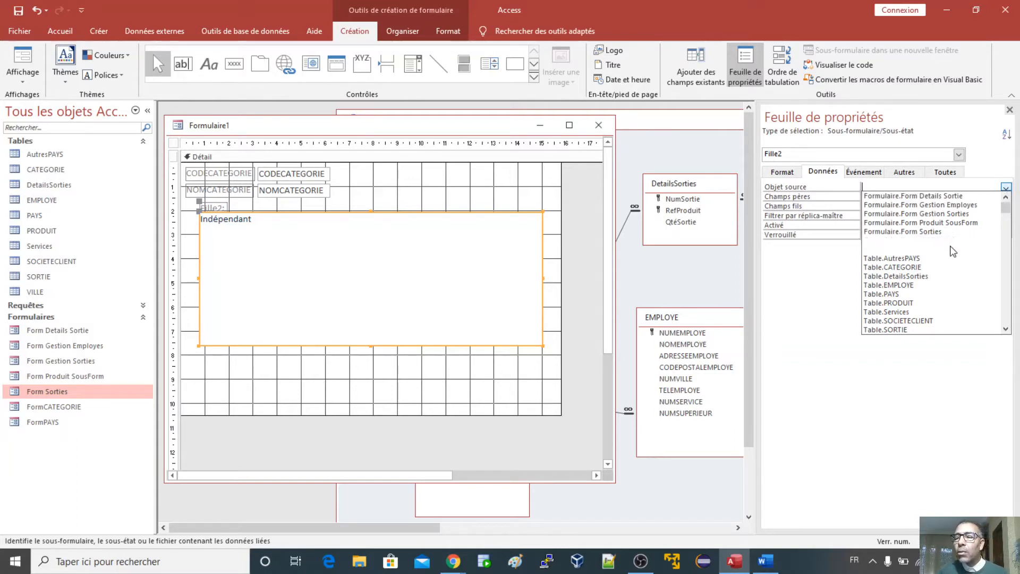
click(920, 224)
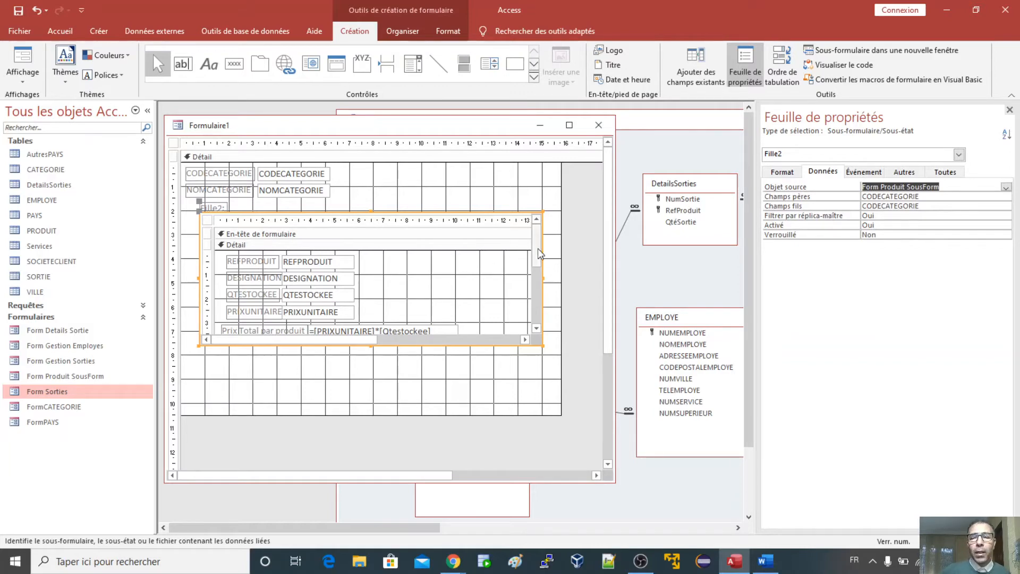
Examine the embedded subform's footer and the subform control's master and child link fields.
drag(538, 247, 537, 296)
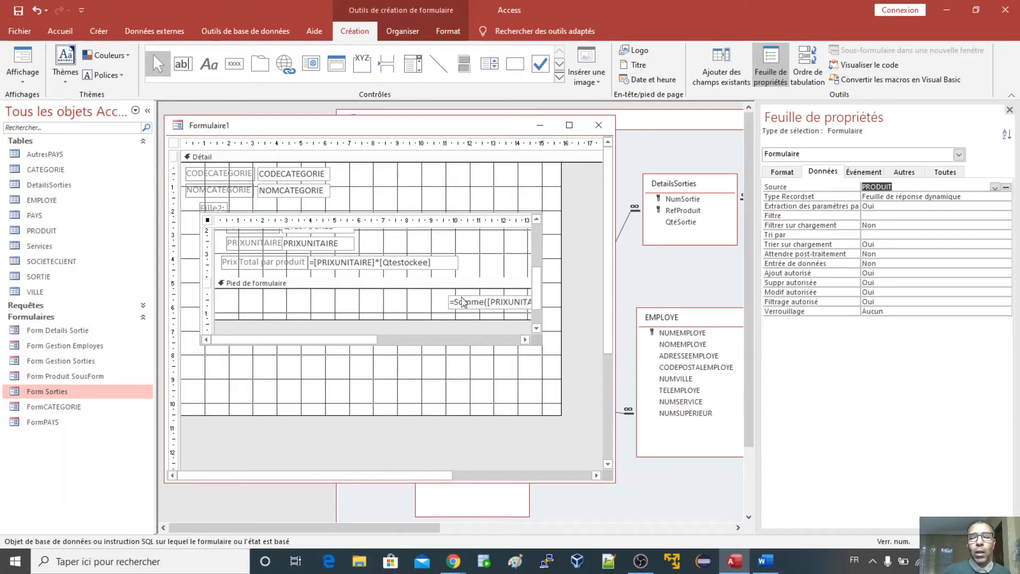
click(357, 379)
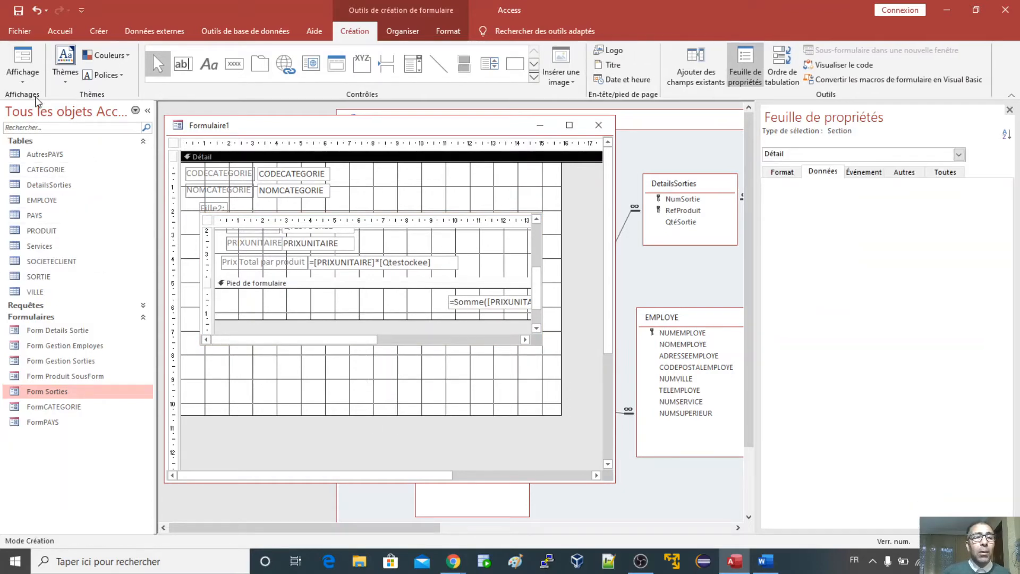
click(452, 240)
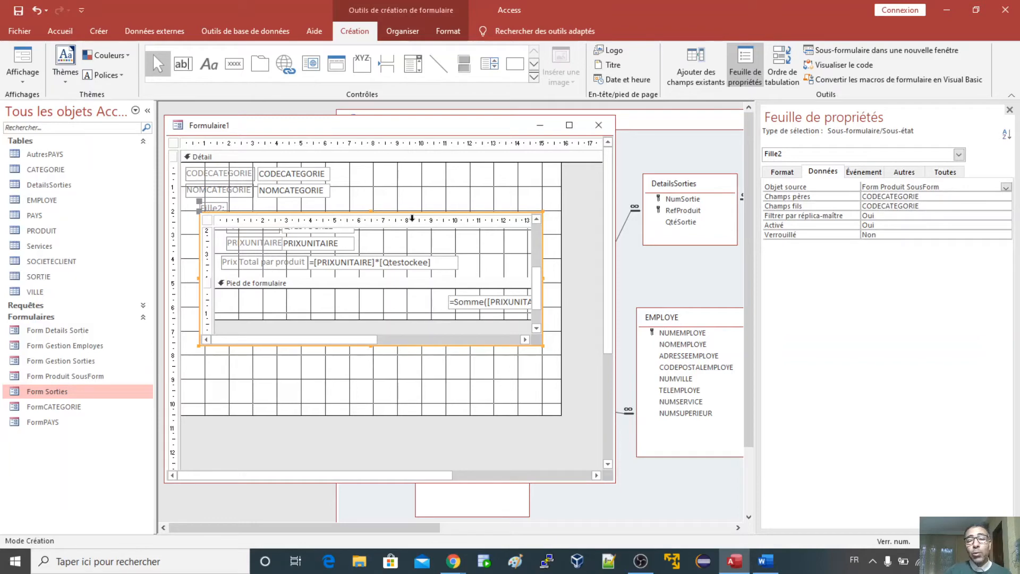
click(403, 207)
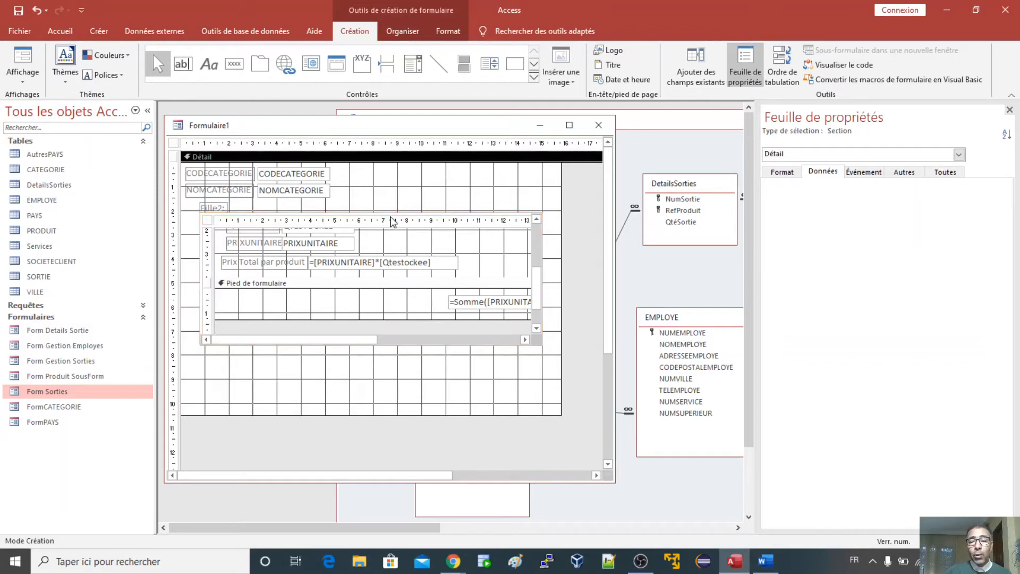
click(391, 219)
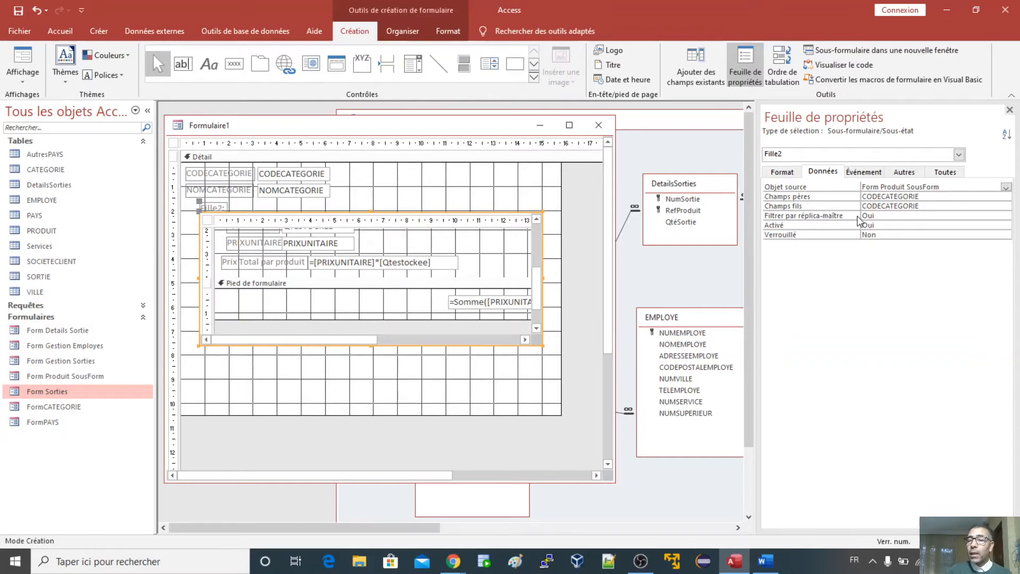
click(511, 196)
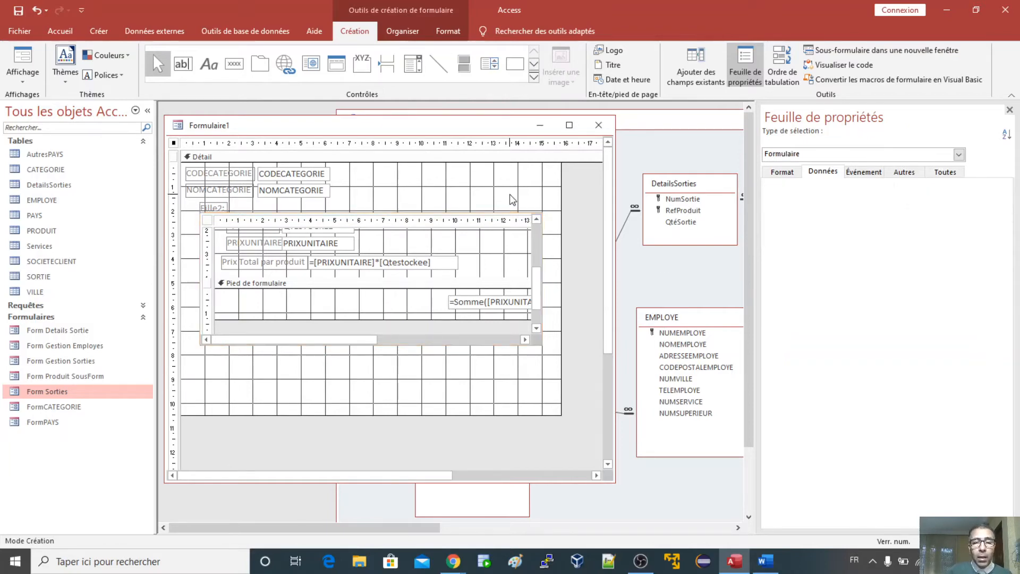
click(511, 199)
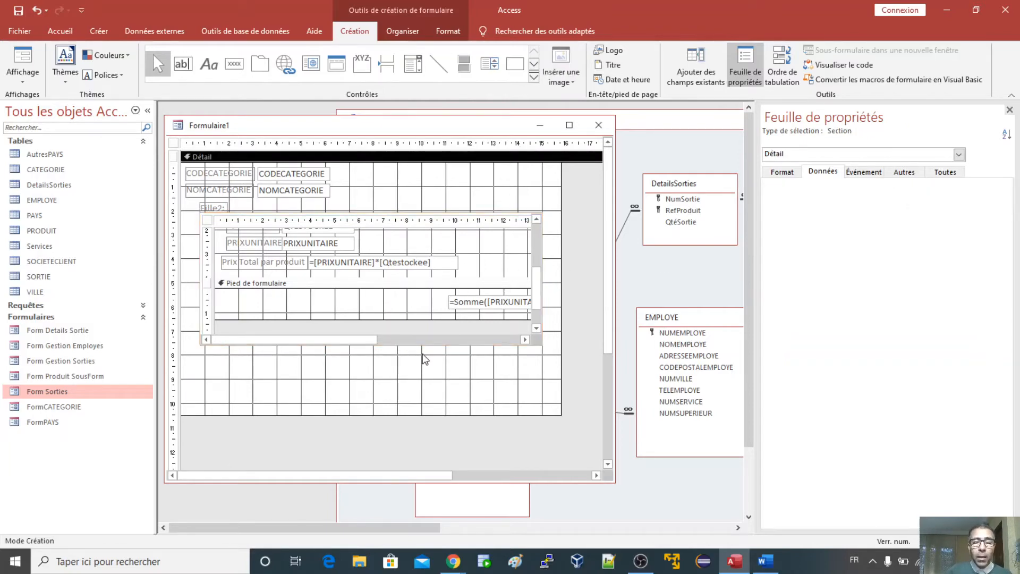
Preview Formulaire1 in Form view with its product subform, and return to Design view.
click(24, 60)
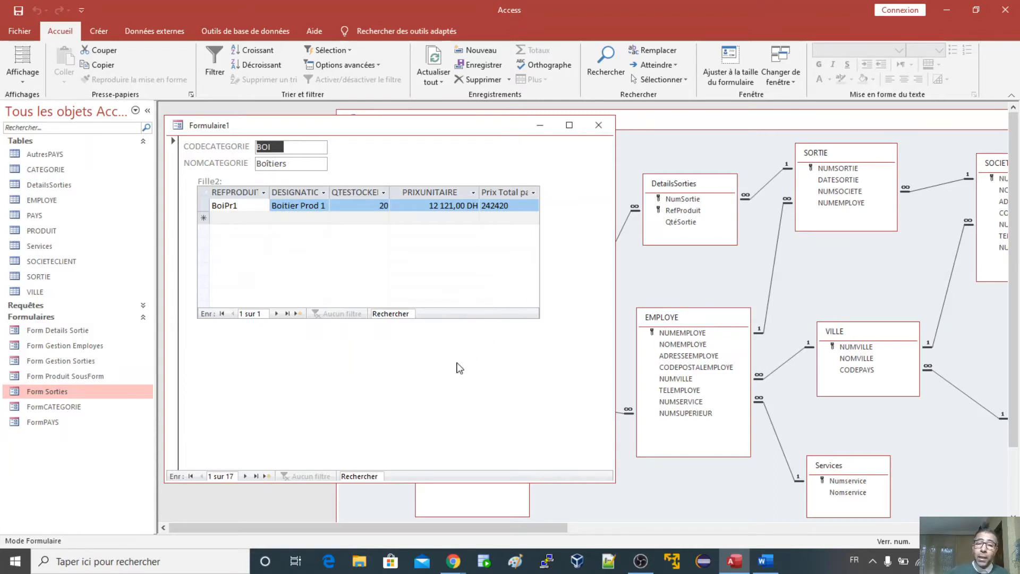
click(22, 77)
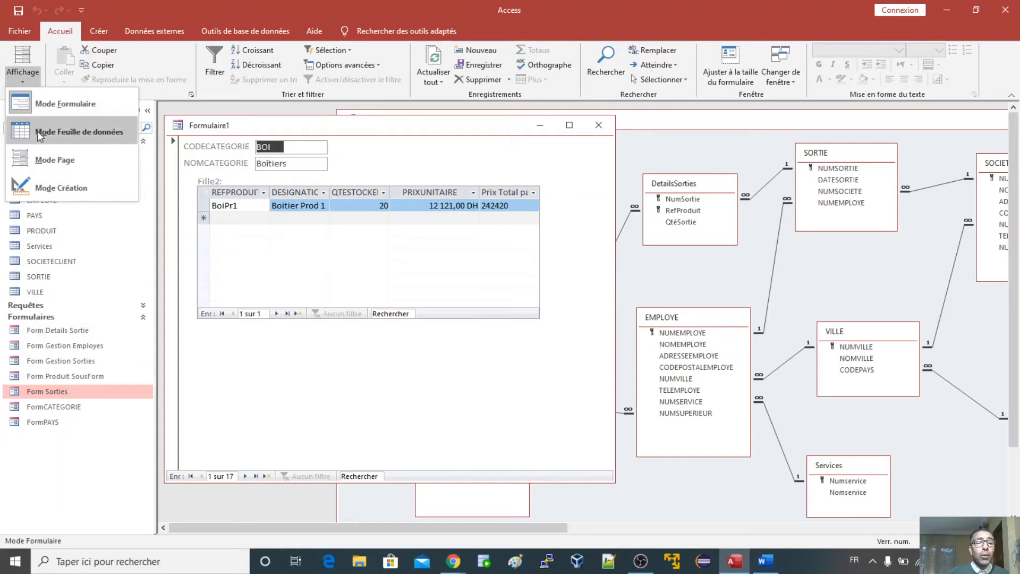
click(42, 187)
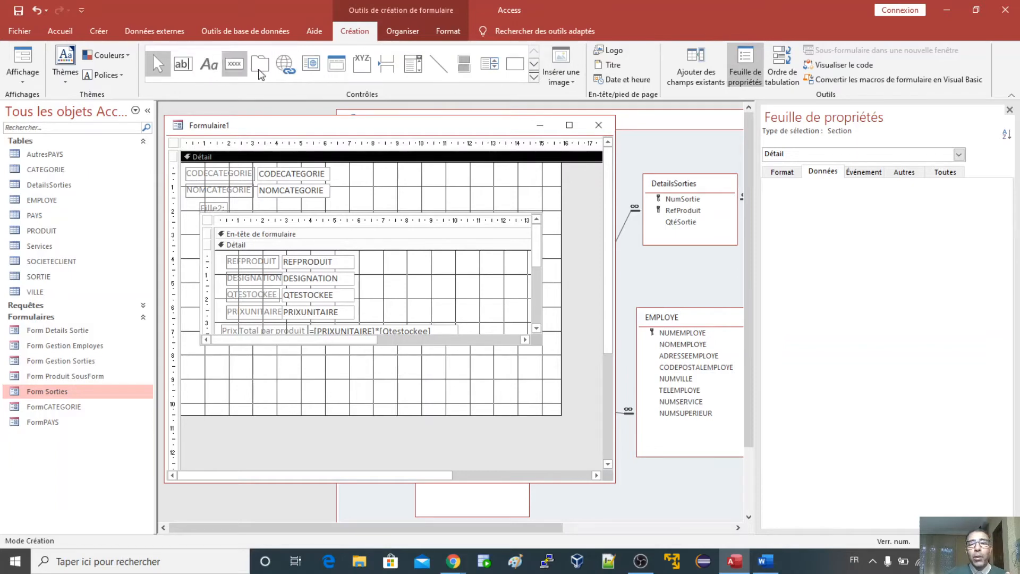
Draw a text box about 3.7 cm by 0.6 cm below the subform in Formulaire1's detail section.
click(182, 65)
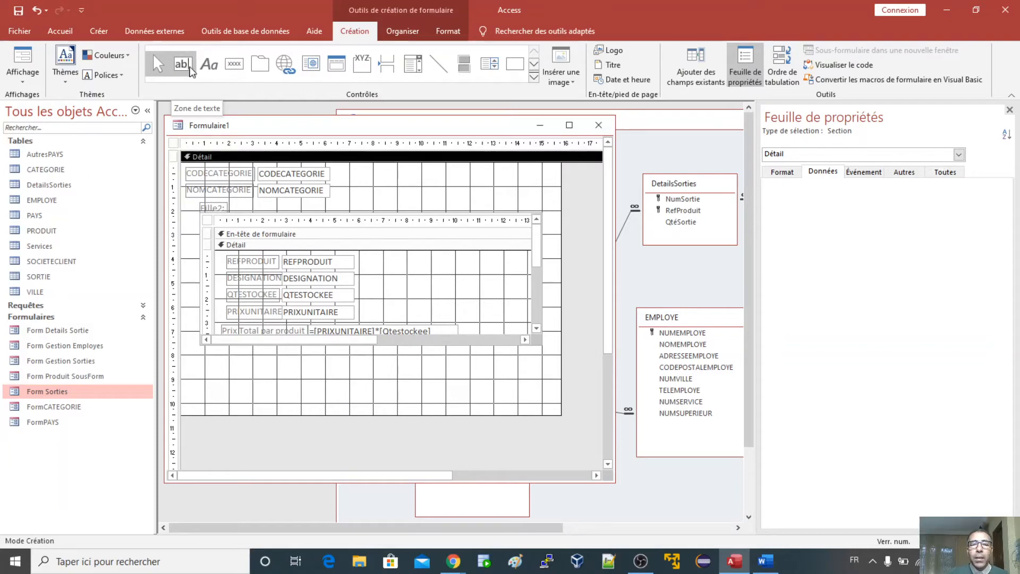
drag(451, 361, 537, 380)
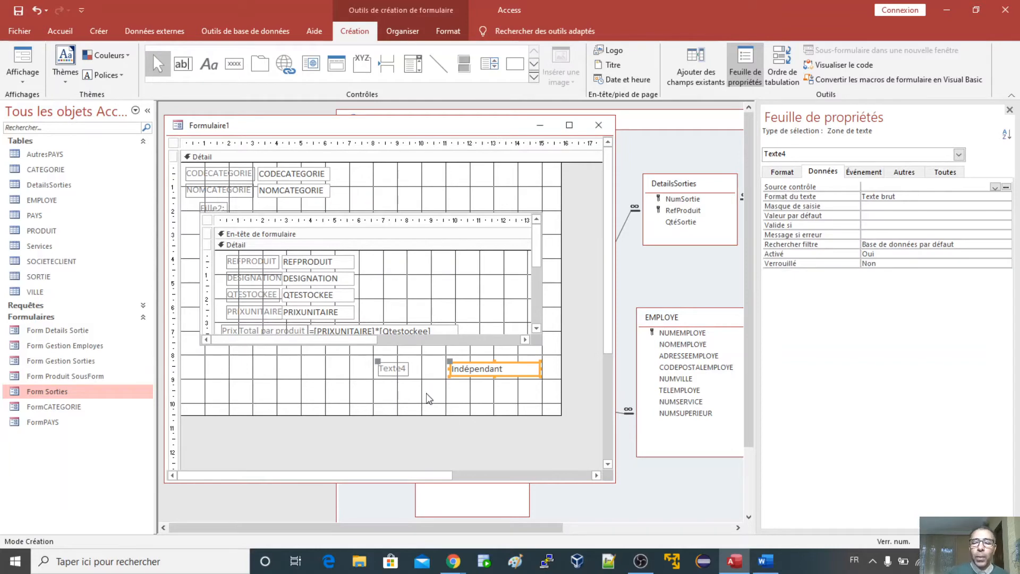
click(461, 401)
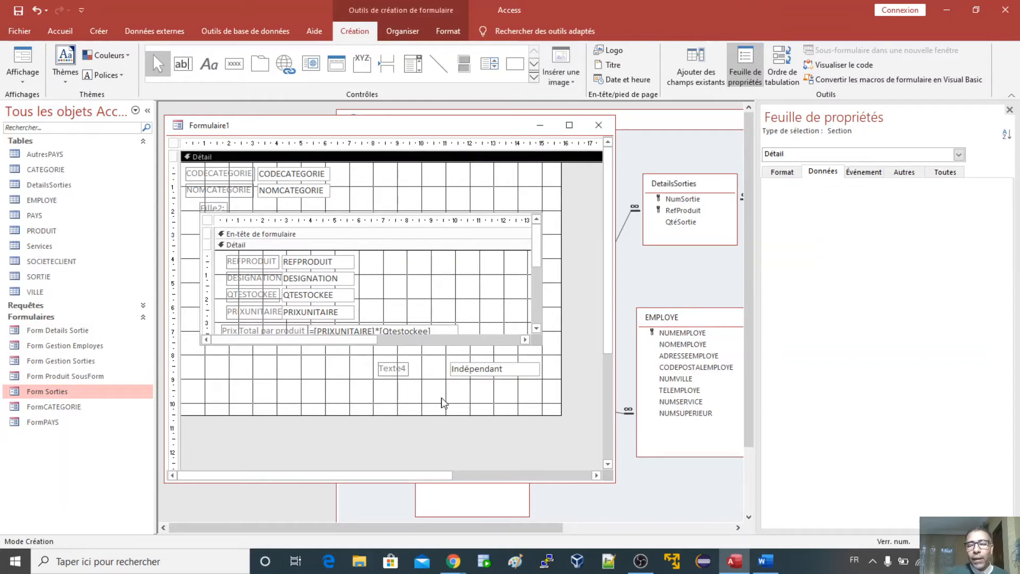
Use the Expression Builder to set the new text box's control source to the subform's total, =[Fille2].[Formulaire]![PrixTotal].
click(518, 373)
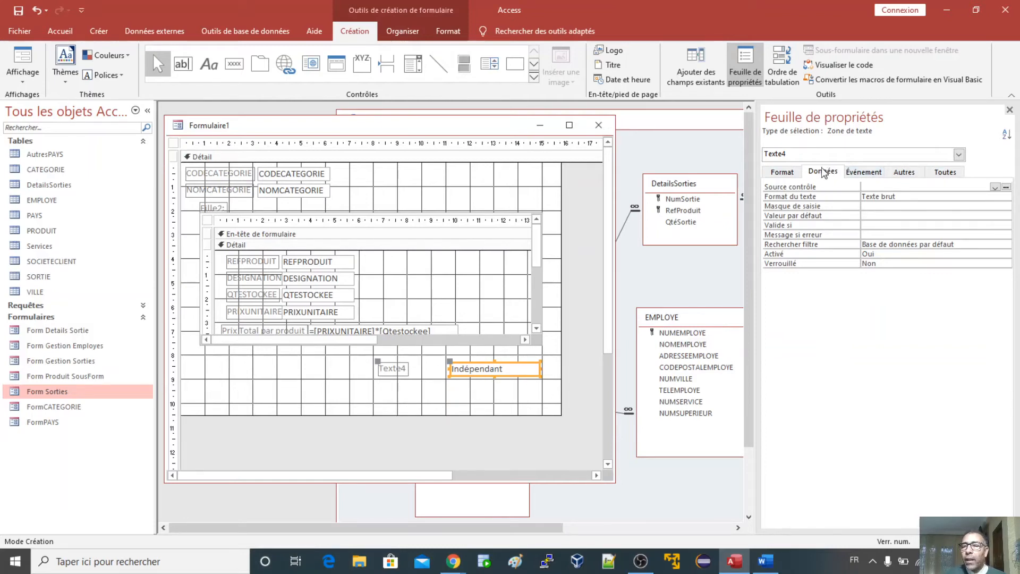
click(992, 188)
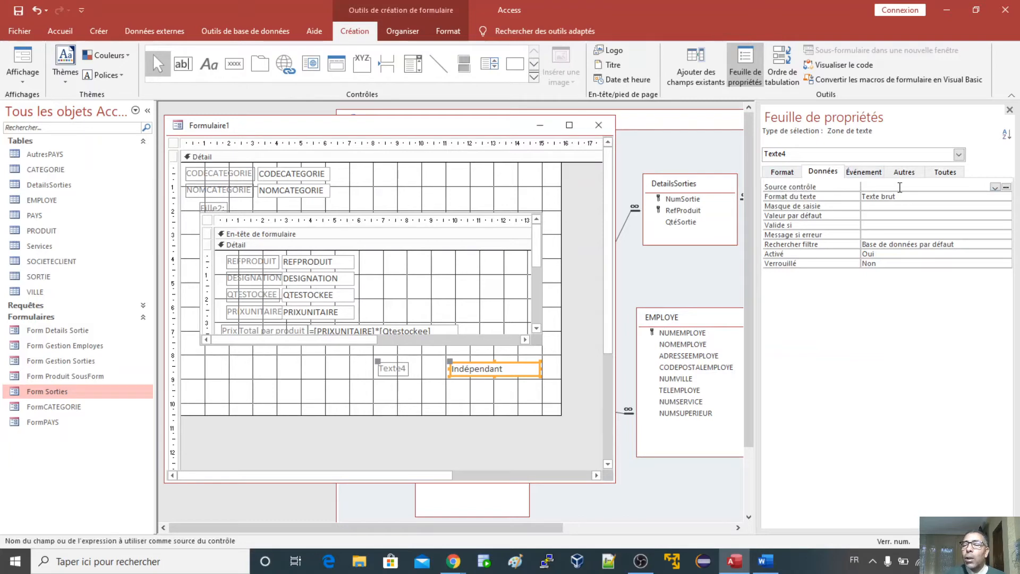
click(1006, 187)
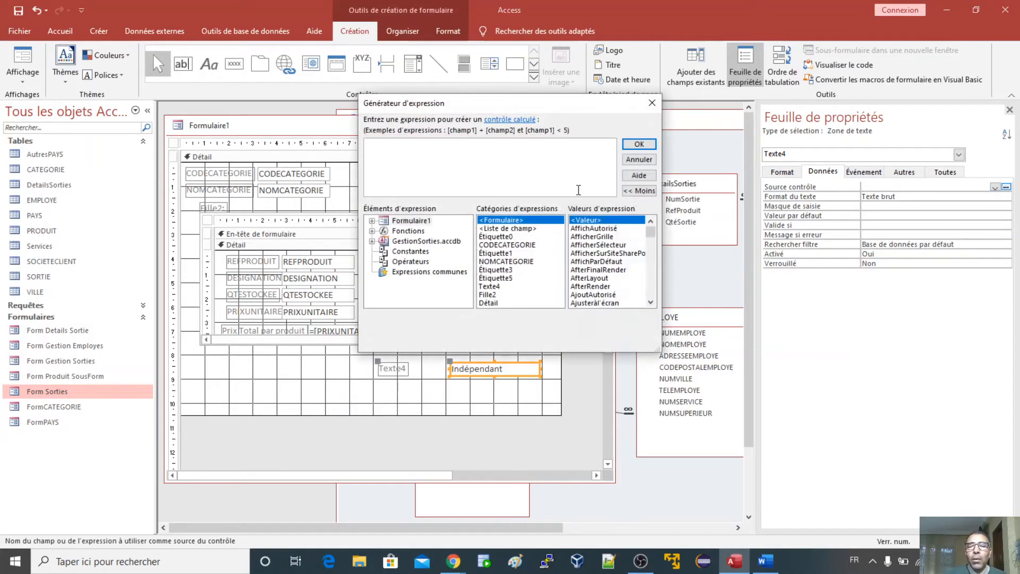
drag(567, 108, 802, 182)
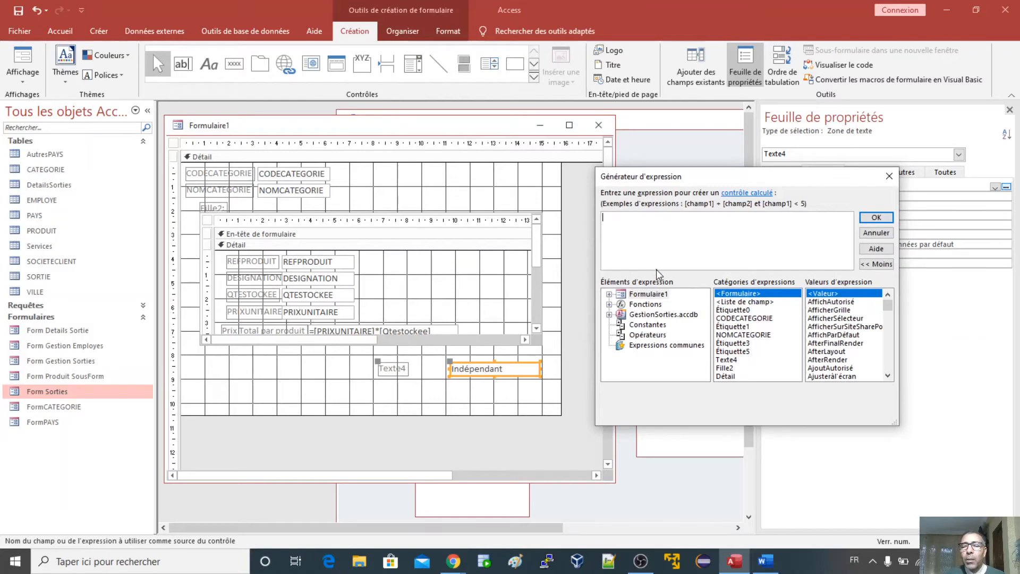
click(609, 294)
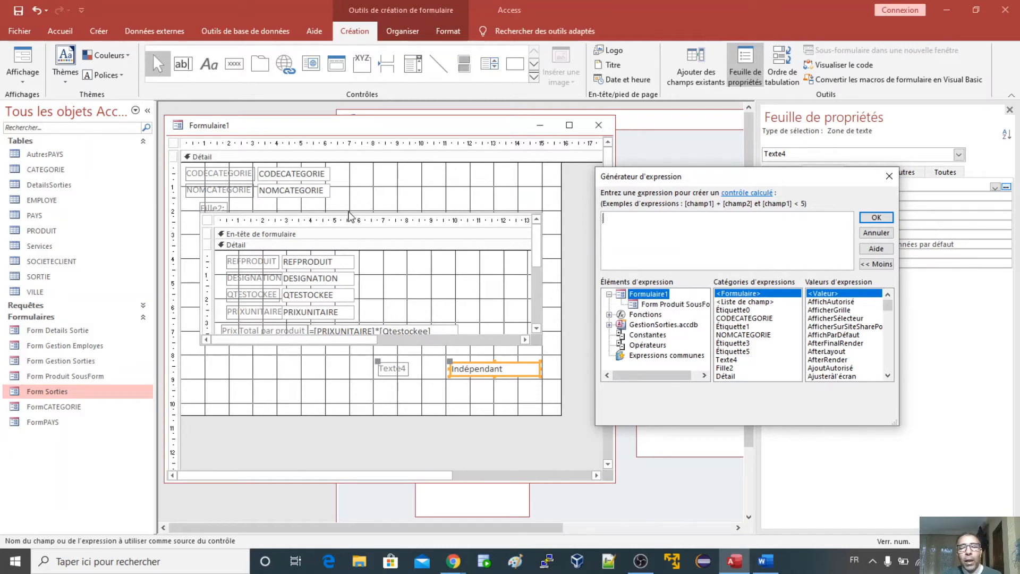
click(609, 295)
click(609, 295)
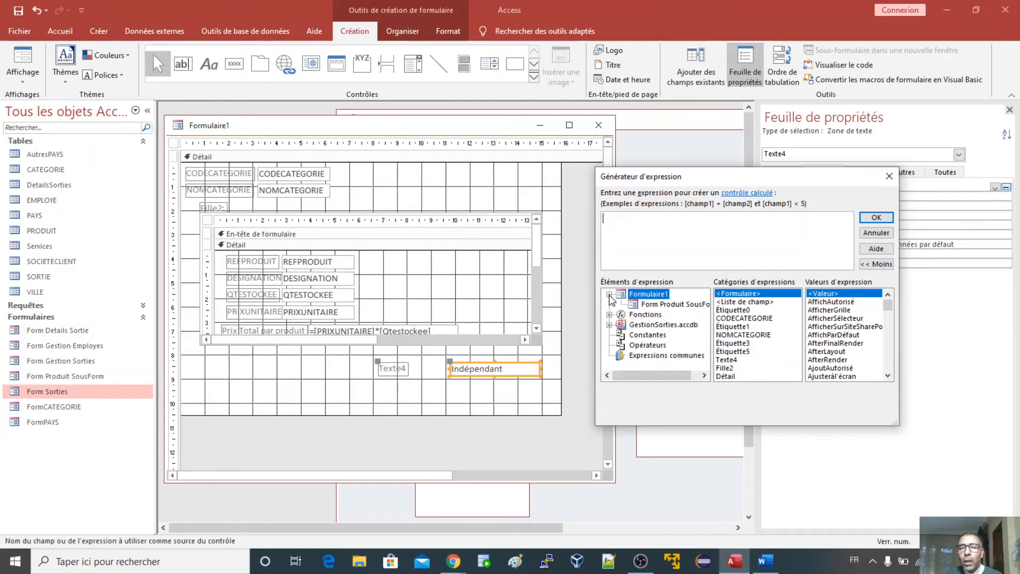
click(636, 307)
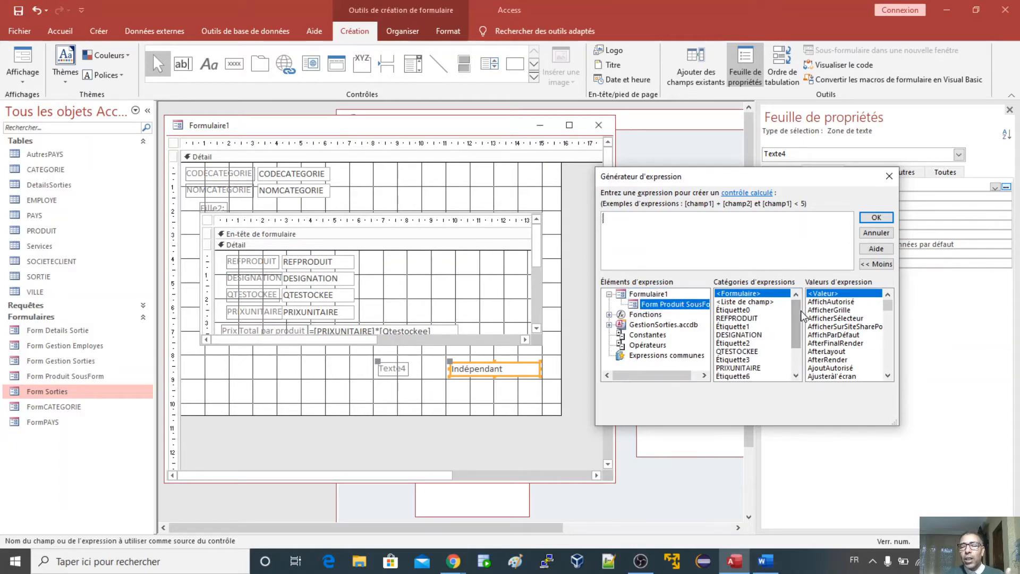
scroll(792, 306, down, 2)
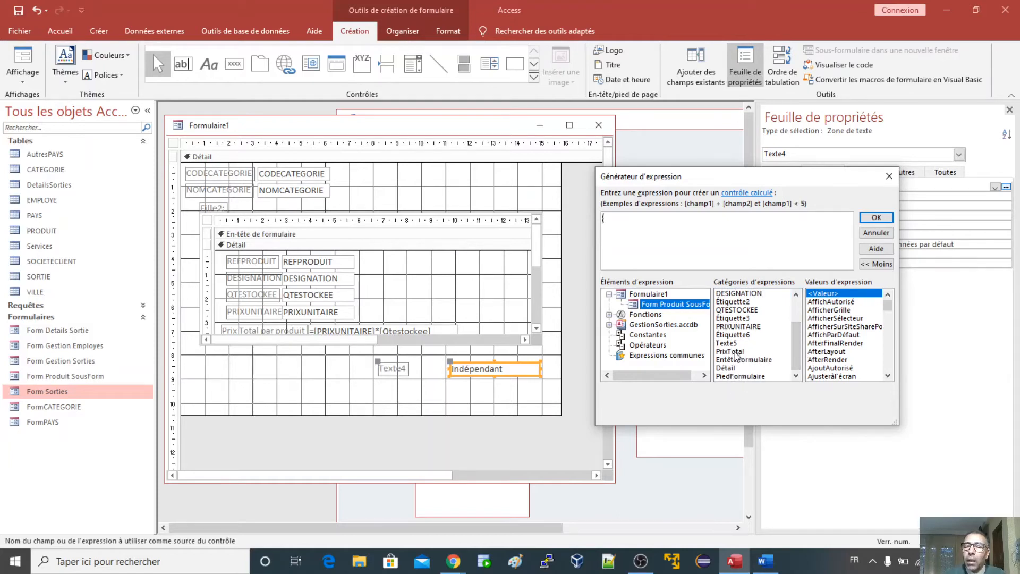
click(736, 351)
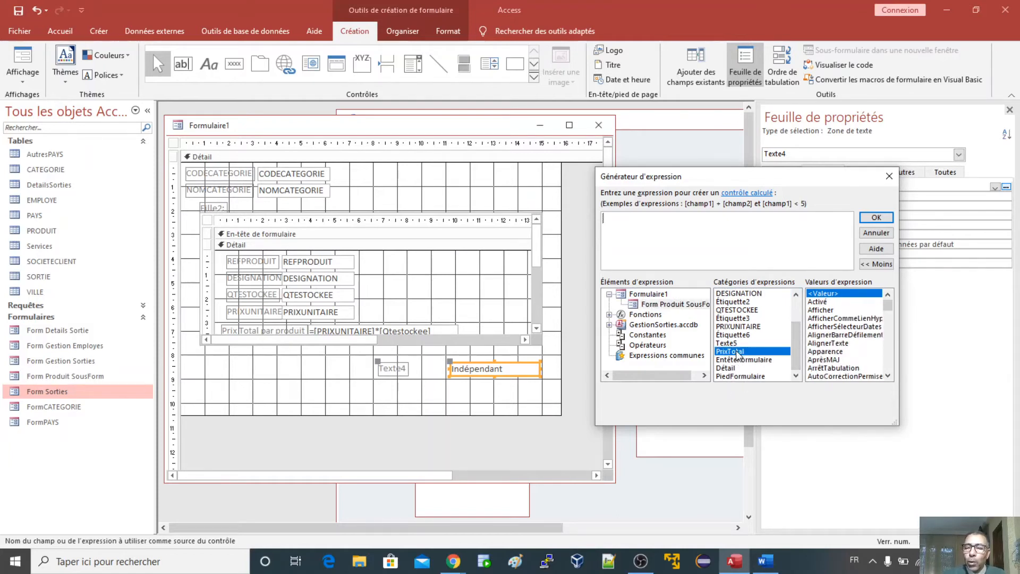
double_click(737, 352)
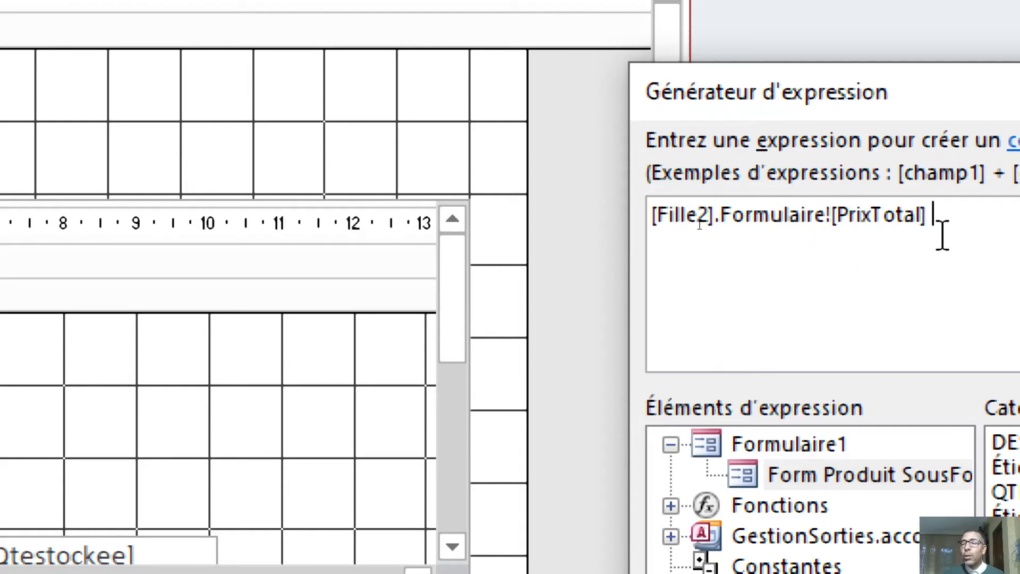
drag(950, 208, 657, 215)
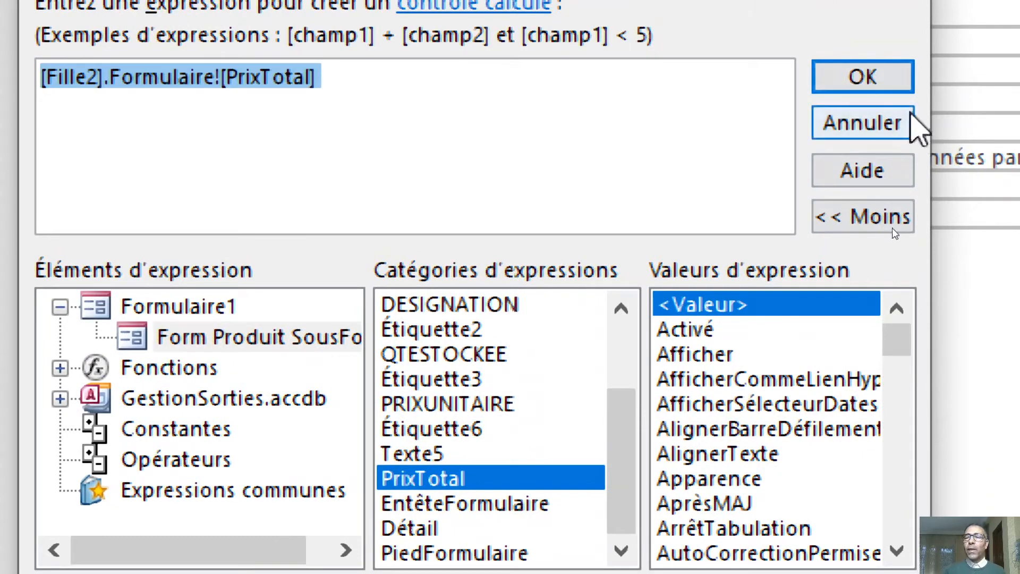
click(870, 72)
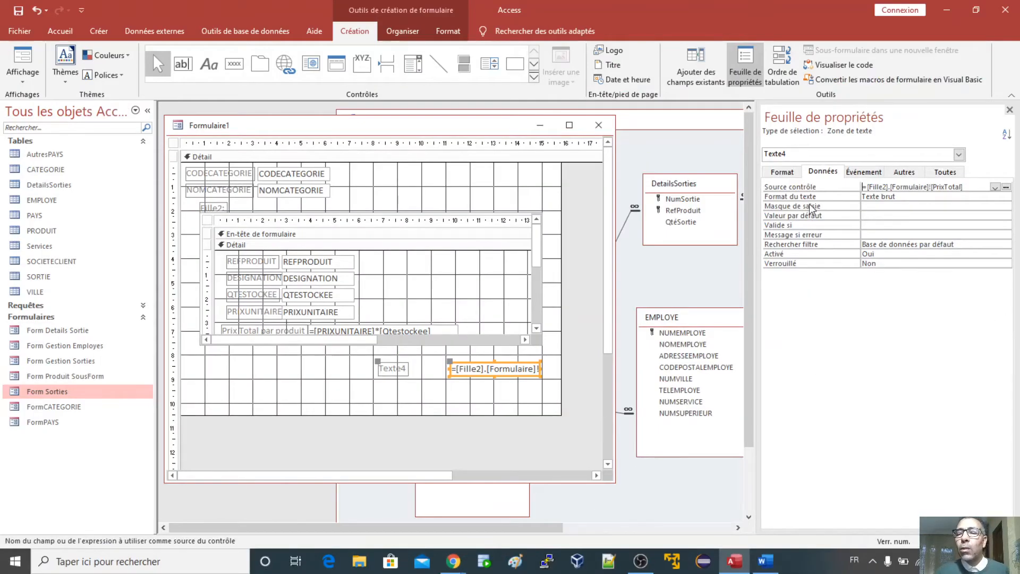
Set the total text box's display format to Monétaire.
click(781, 173)
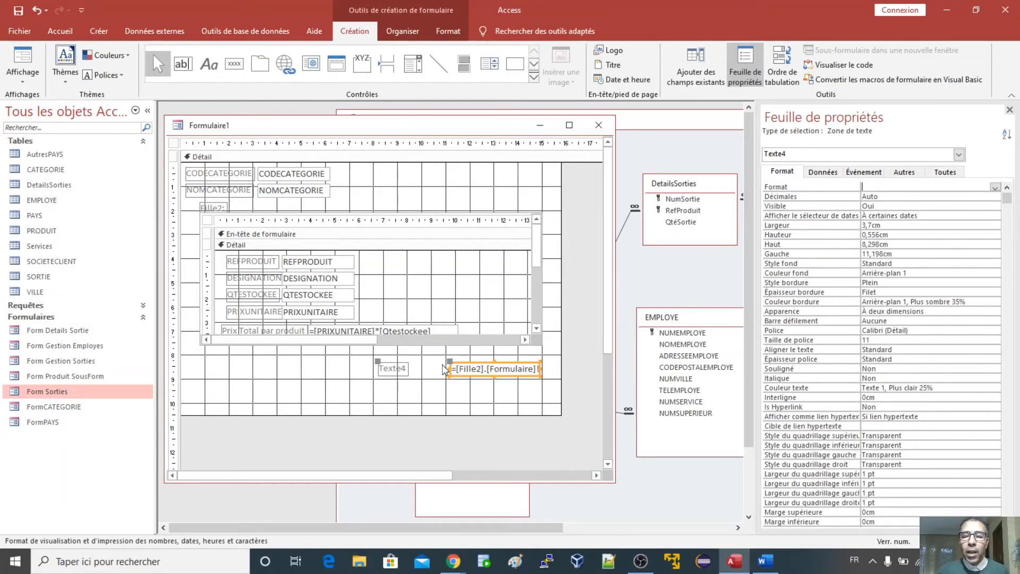
click(995, 187)
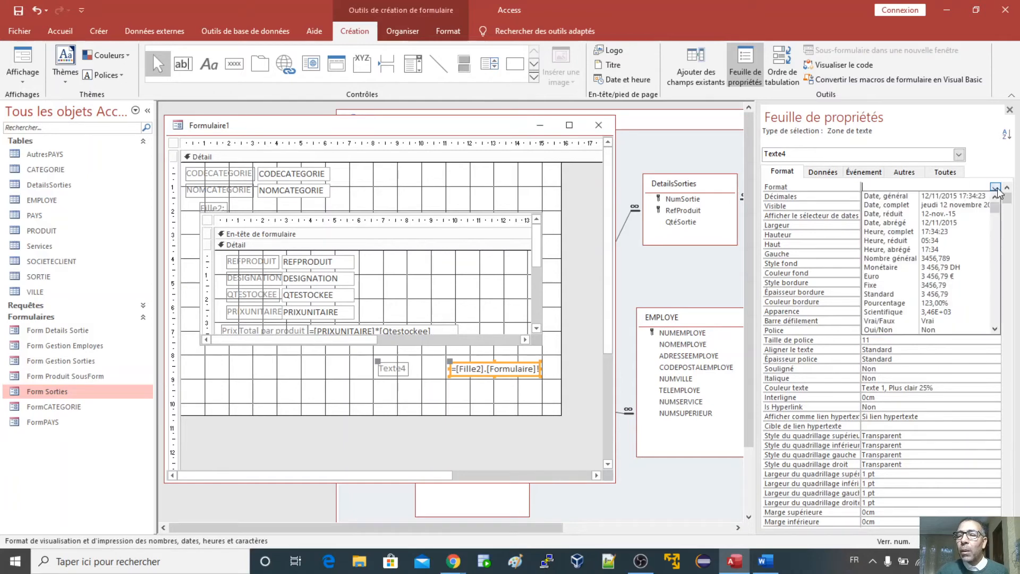
click(891, 267)
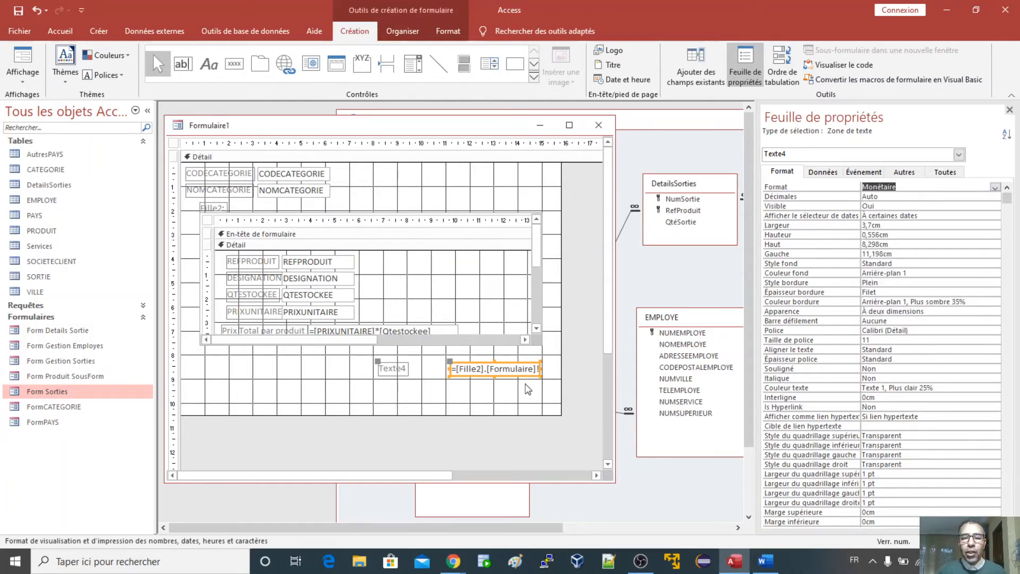
Change the total text box's label to Prix Total and move the label about 1 cm closer to the text box.
click(392, 371)
double_click(392, 368)
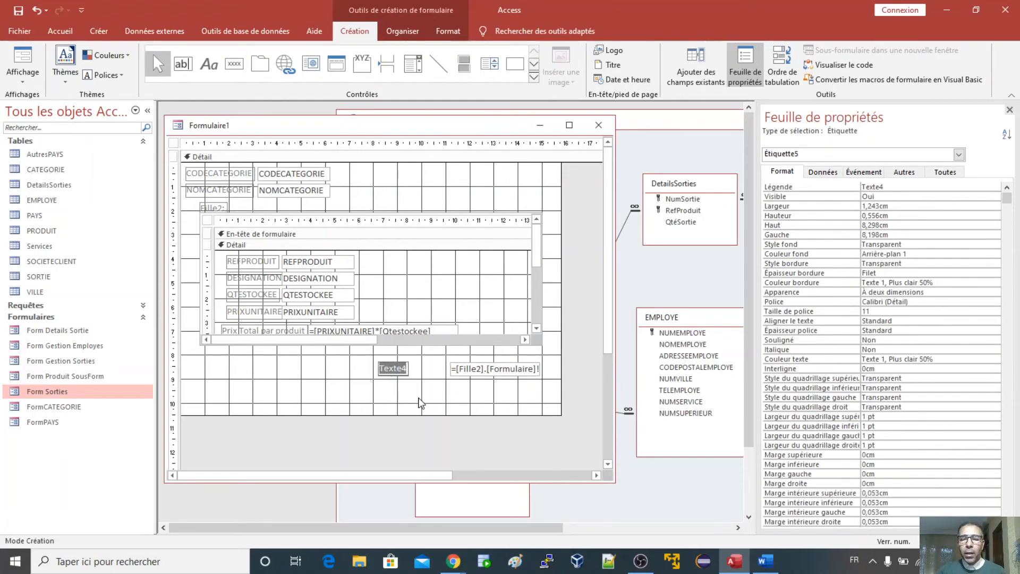
text(Prix Total)
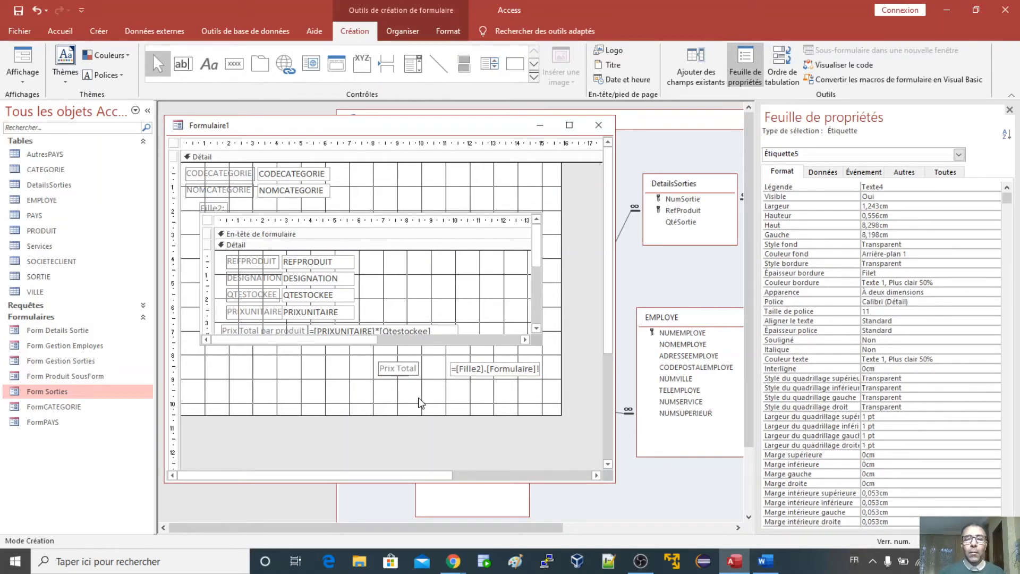
click(413, 391)
click(380, 368)
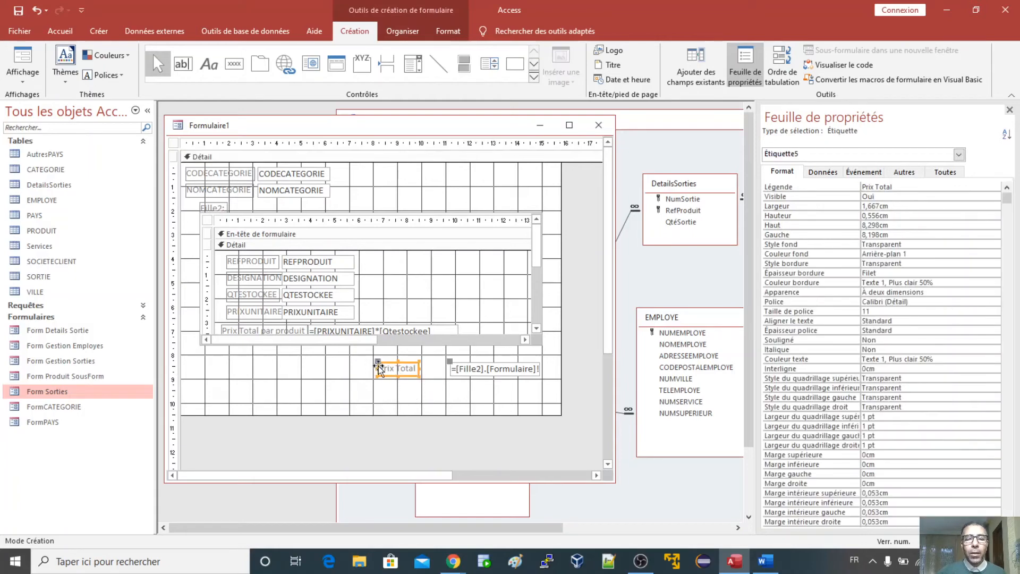
drag(378, 368, 403, 367)
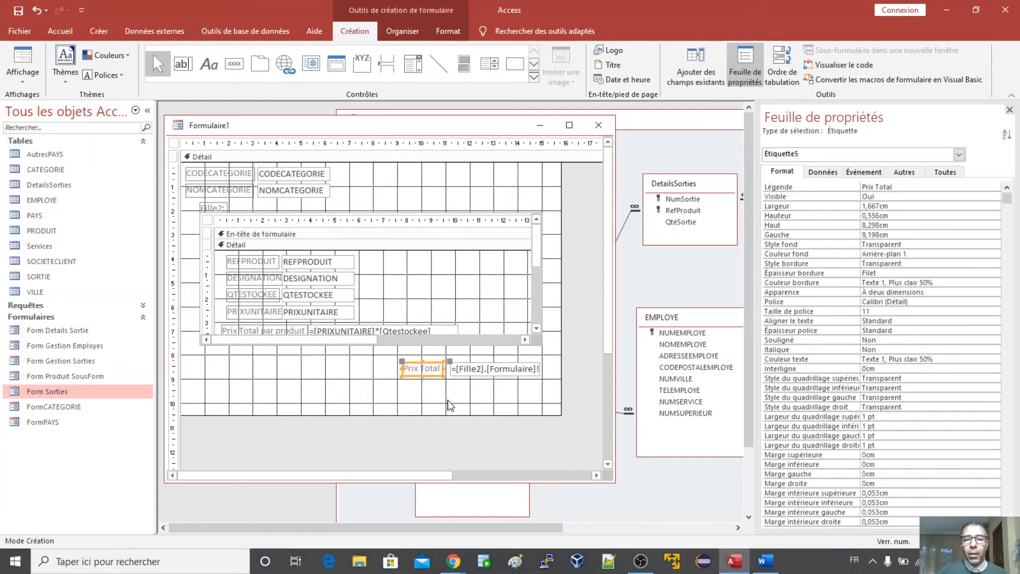
Shorten Formulaire1's detail section to about 9.4 cm high and display the form in Form view.
click(450, 406)
drag(481, 414, 482, 389)
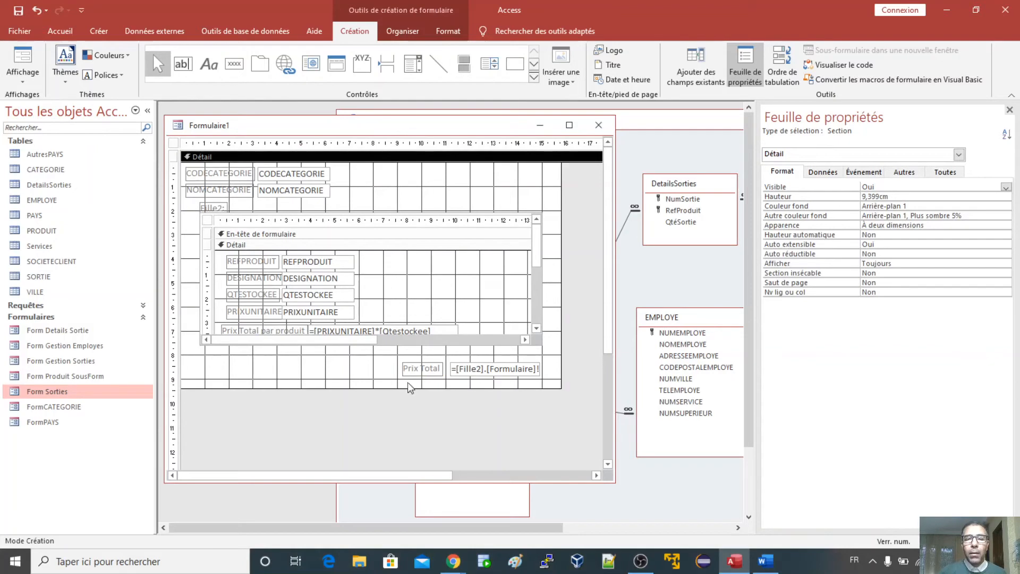
click(29, 58)
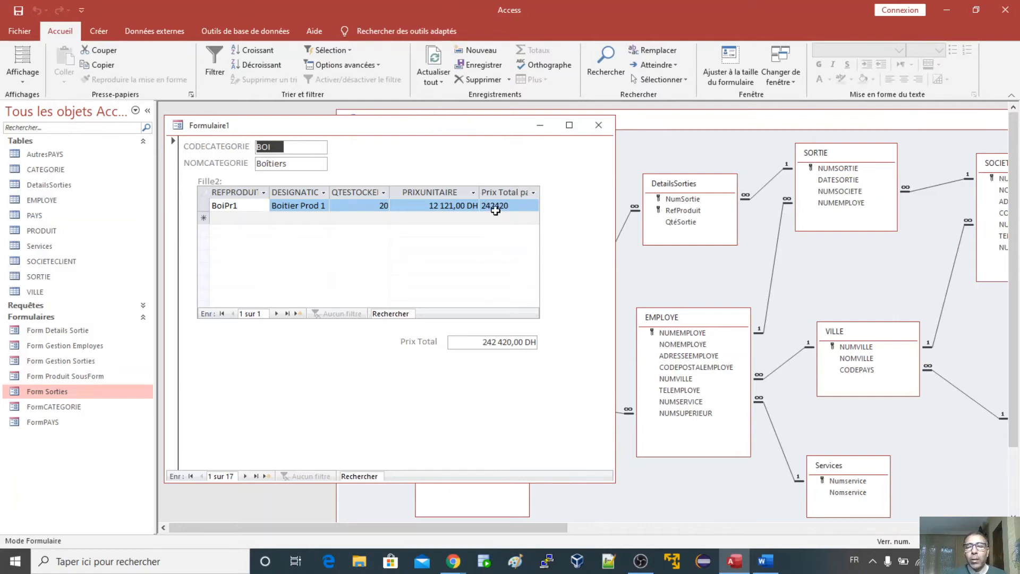
Browse the category records and compare each subform's per-product totals with the Prix Total on the main form.
double_click(498, 205)
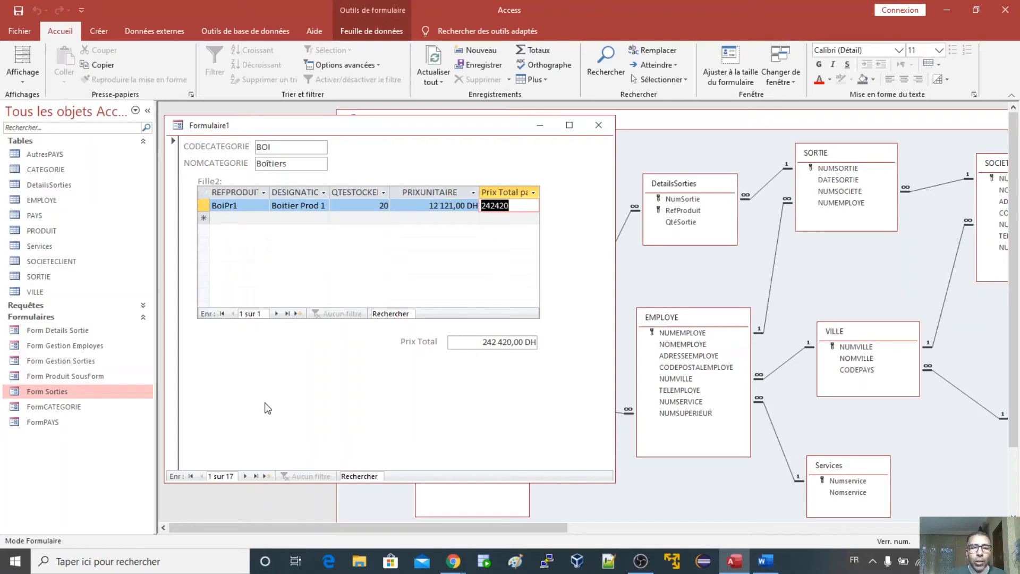
click(245, 476)
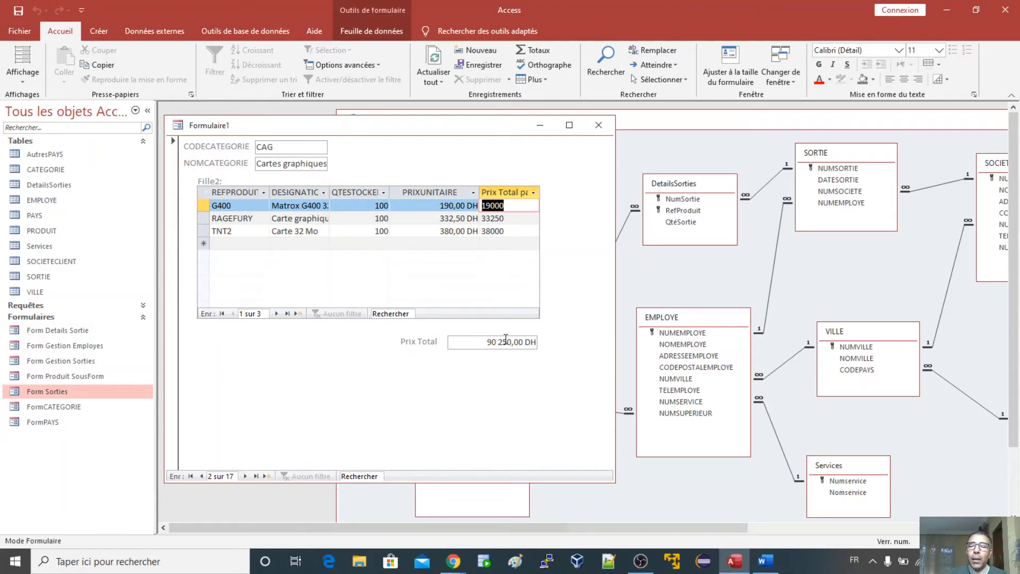
click(502, 194)
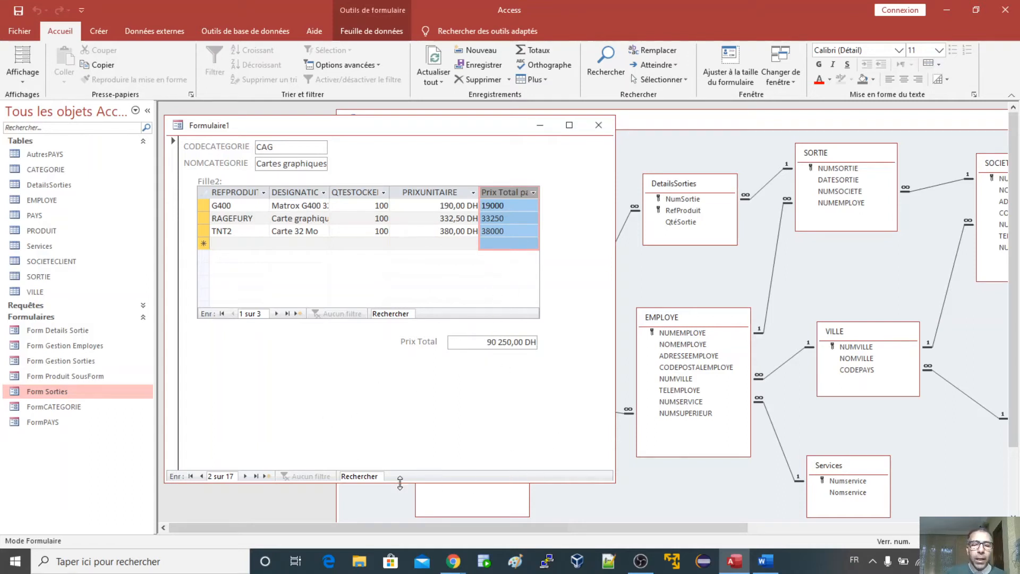
click(246, 476)
click(246, 476)
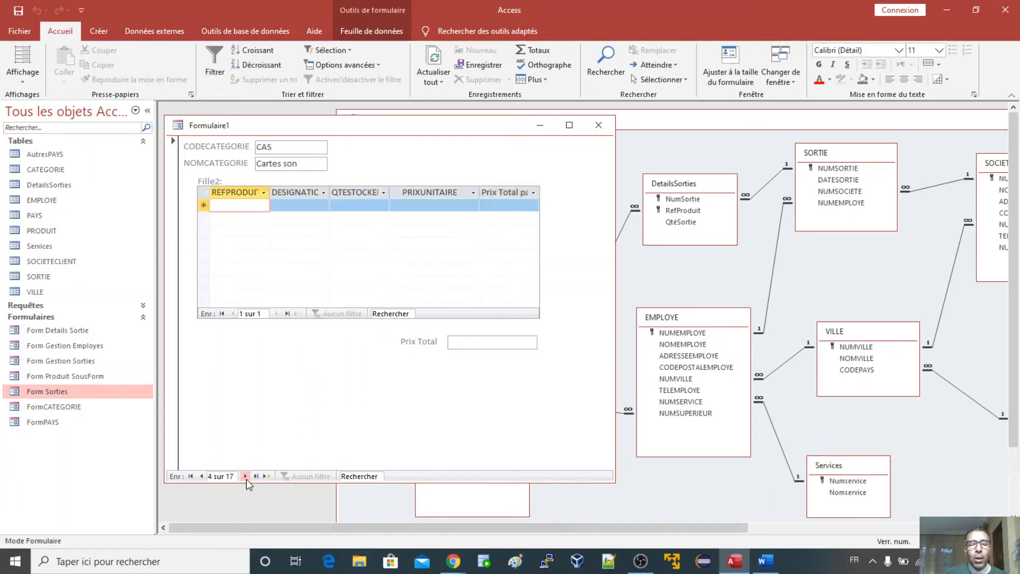
click(246, 476)
click(245, 476)
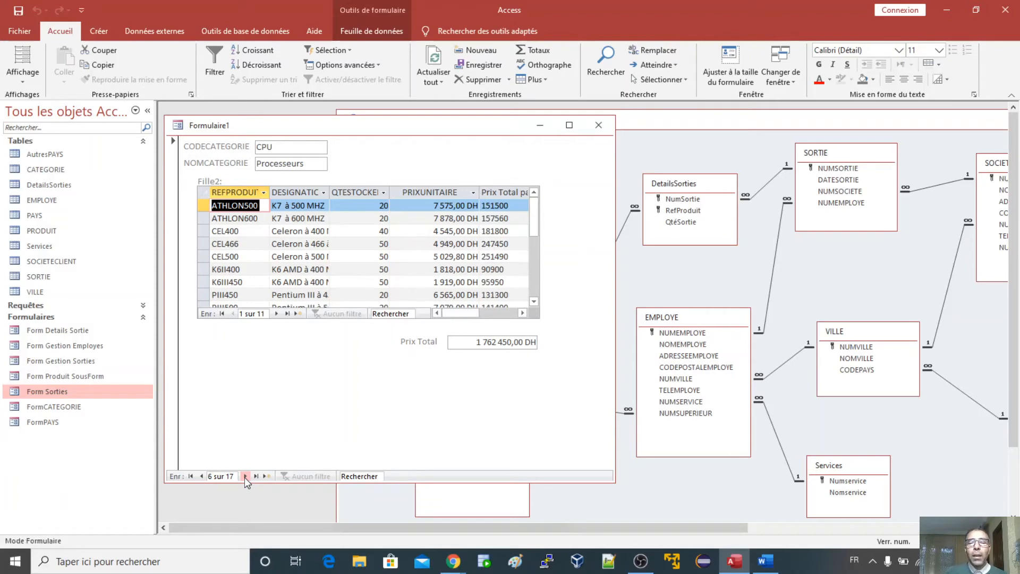
click(245, 476)
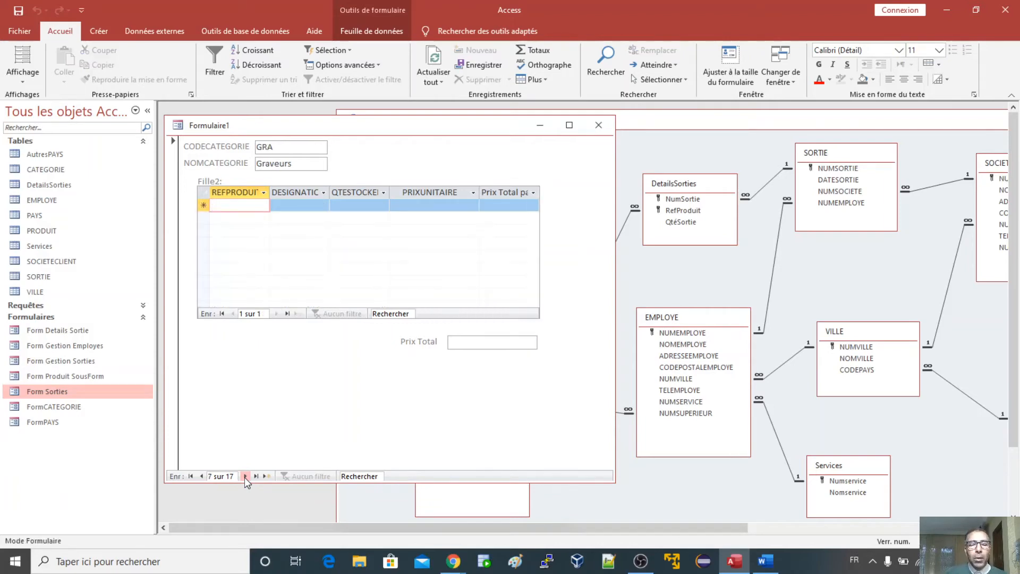
click(202, 476)
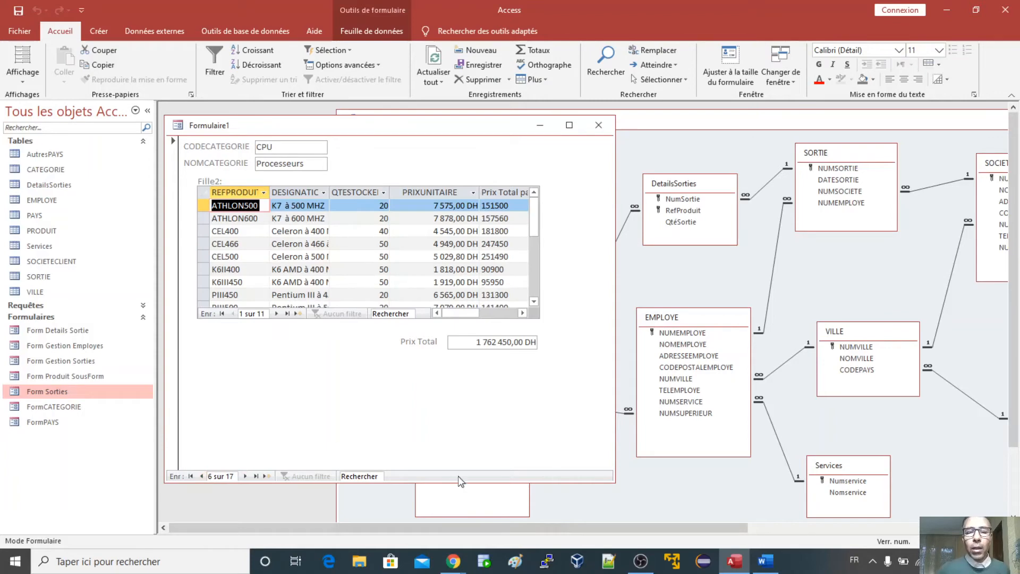
Return Formulaire1 to Design view and reduce its window's height and width to fit closely around the detail section.
click(21, 79)
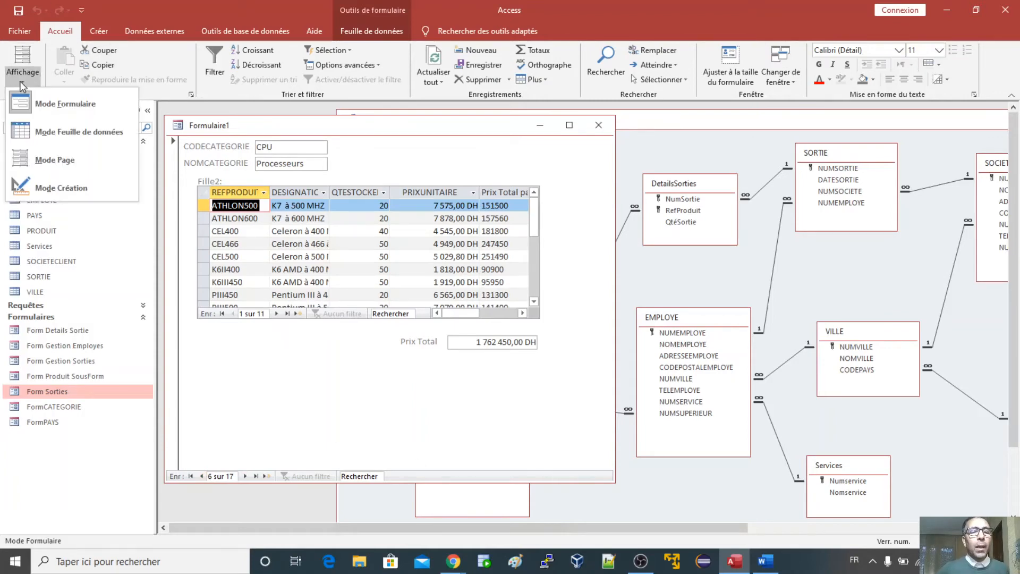
click(22, 79)
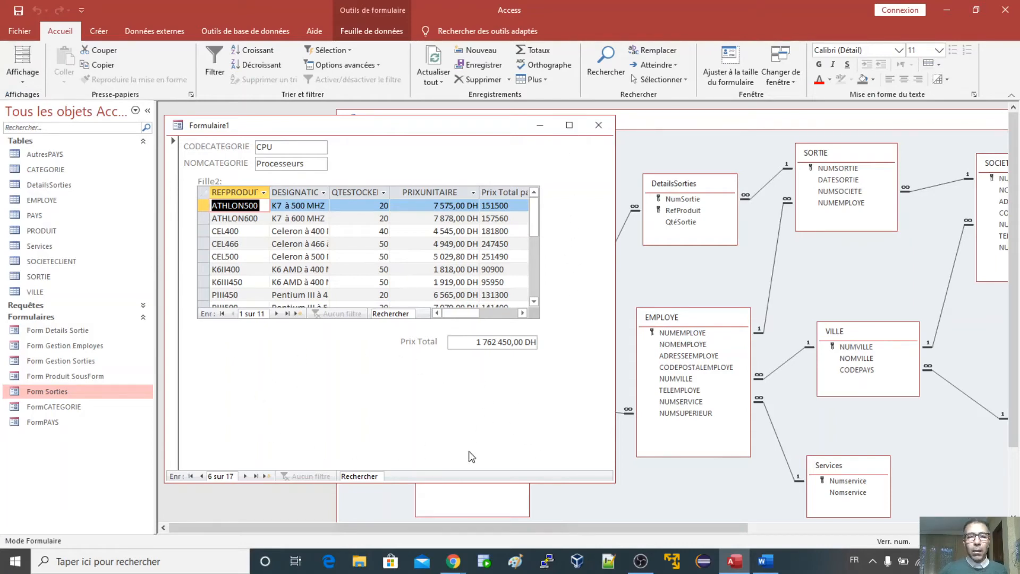
click(22, 80)
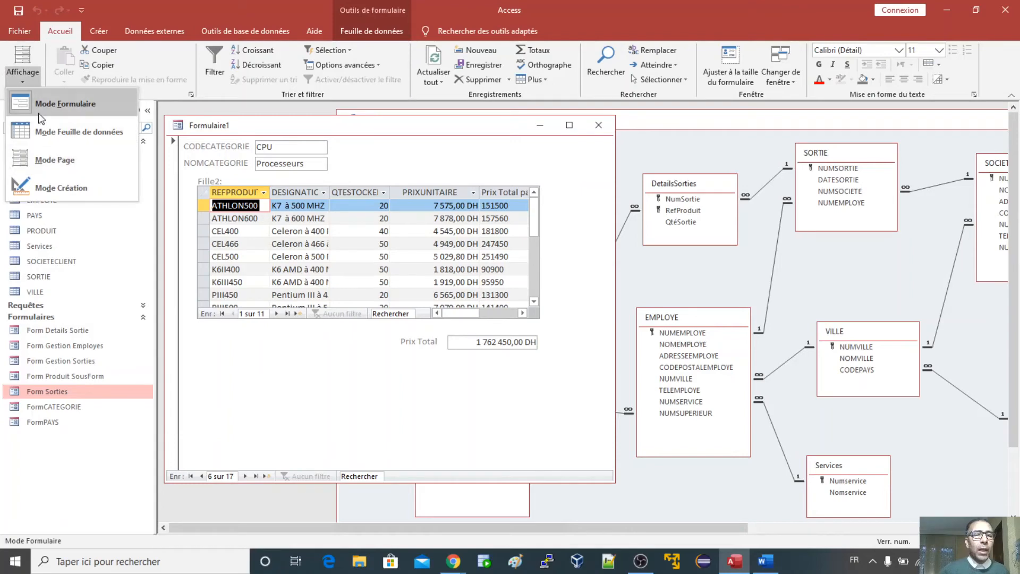
click(40, 189)
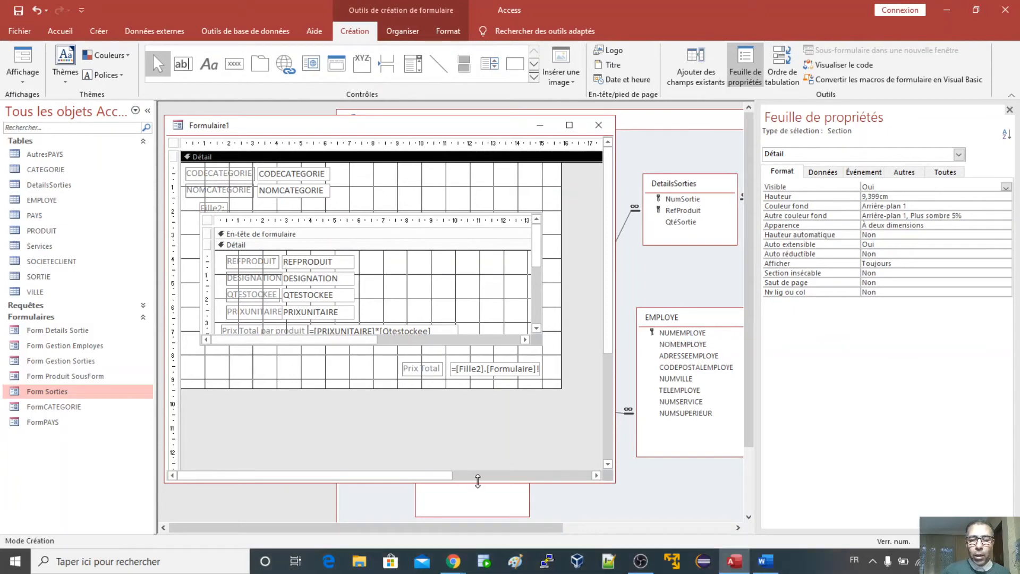
drag(478, 481, 478, 417)
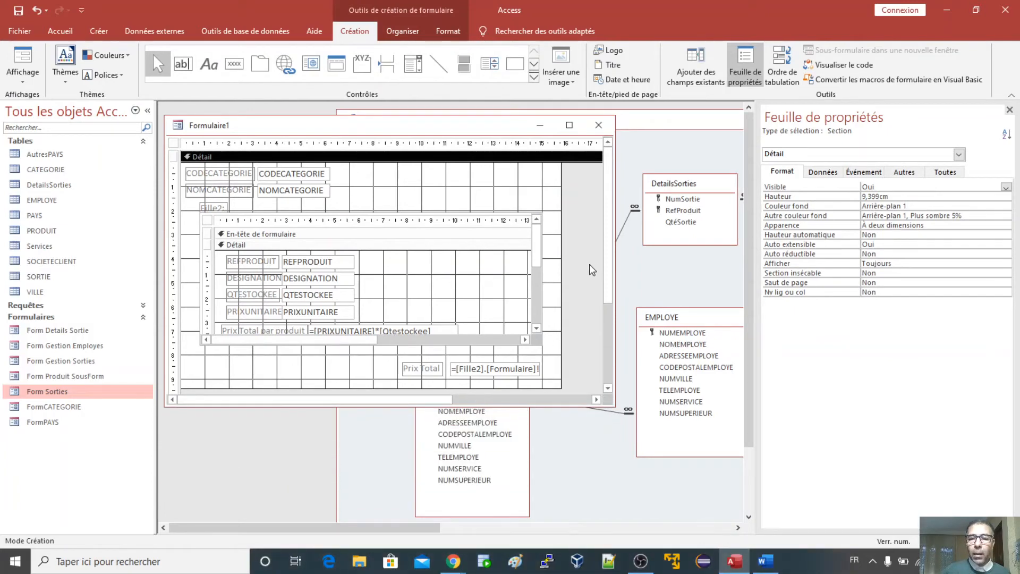
drag(615, 261, 588, 261)
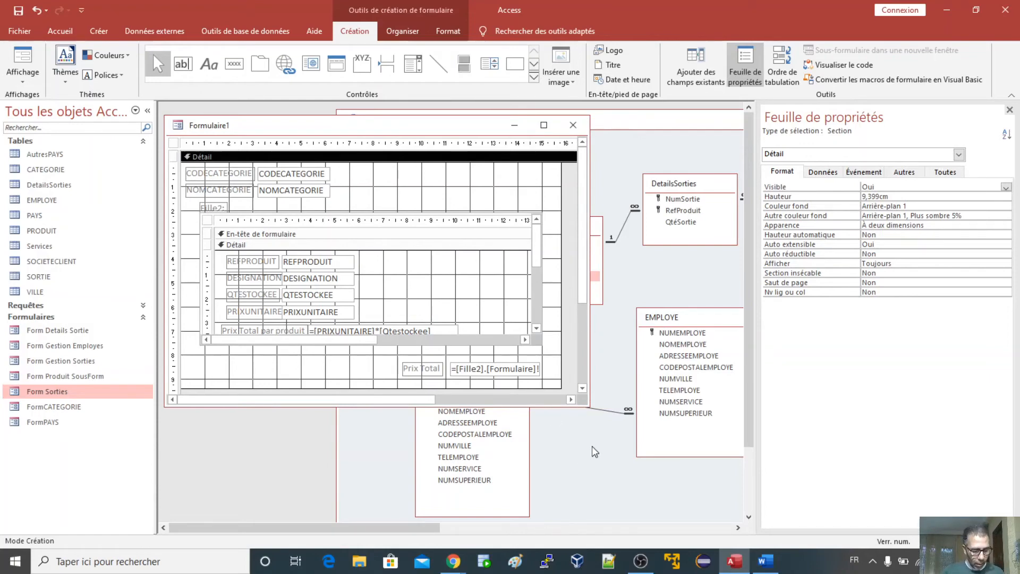
Switch to the Google Meet call, stop the current presentation and start sharing the entire screen again.
key(alt+Tab)
key(alt+Tab)
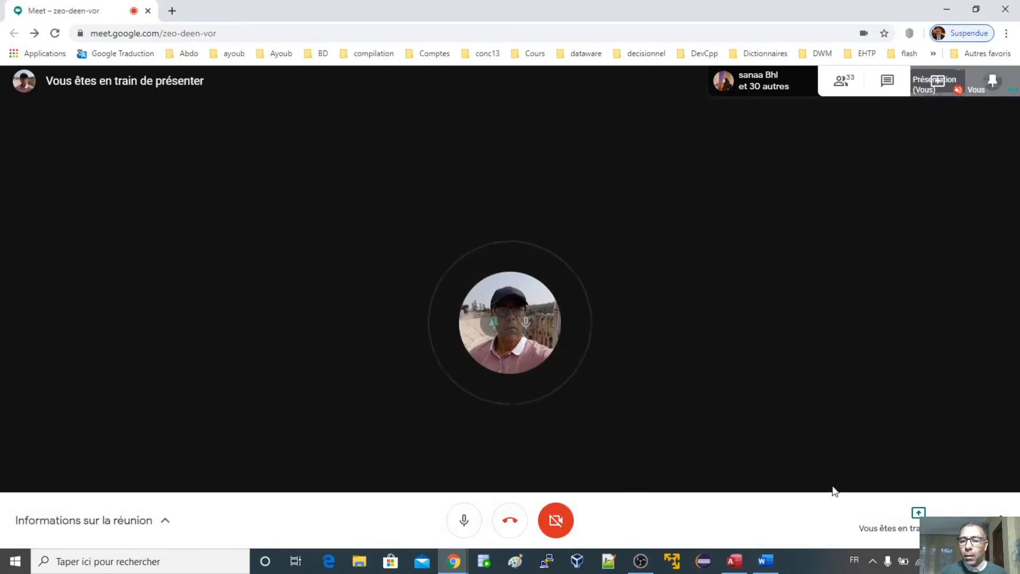
click(920, 513)
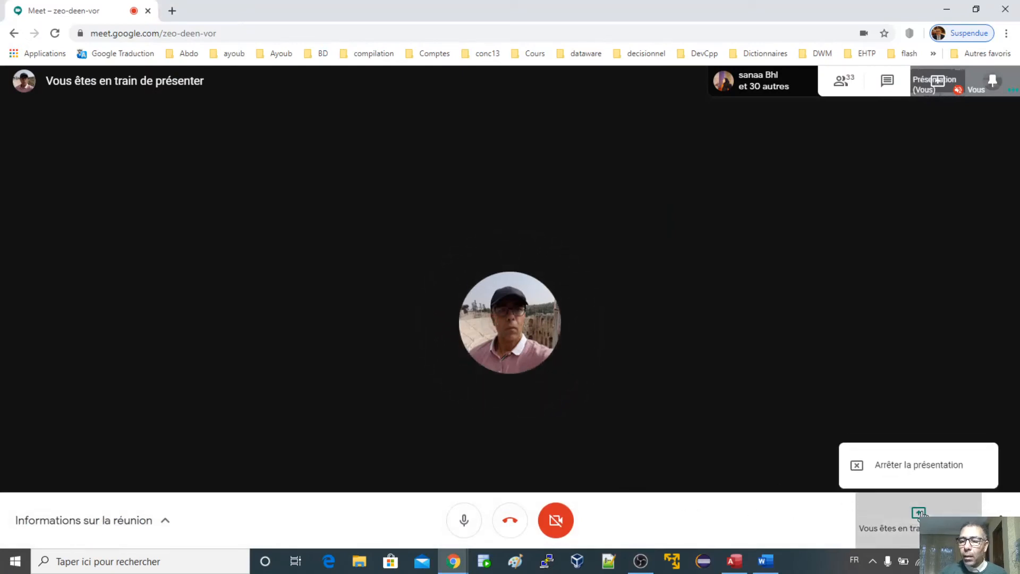
click(903, 462)
click(933, 518)
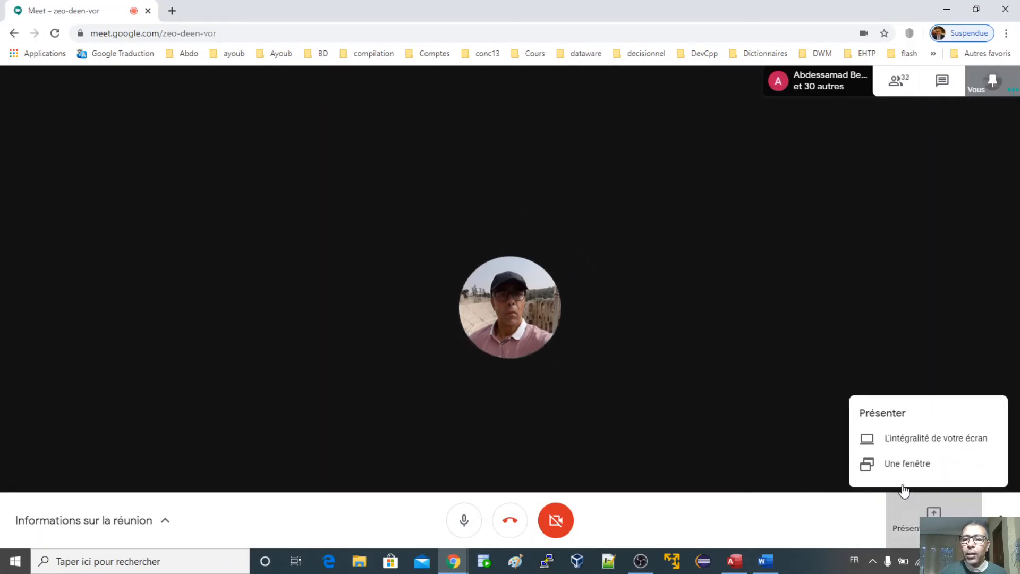
click(901, 435)
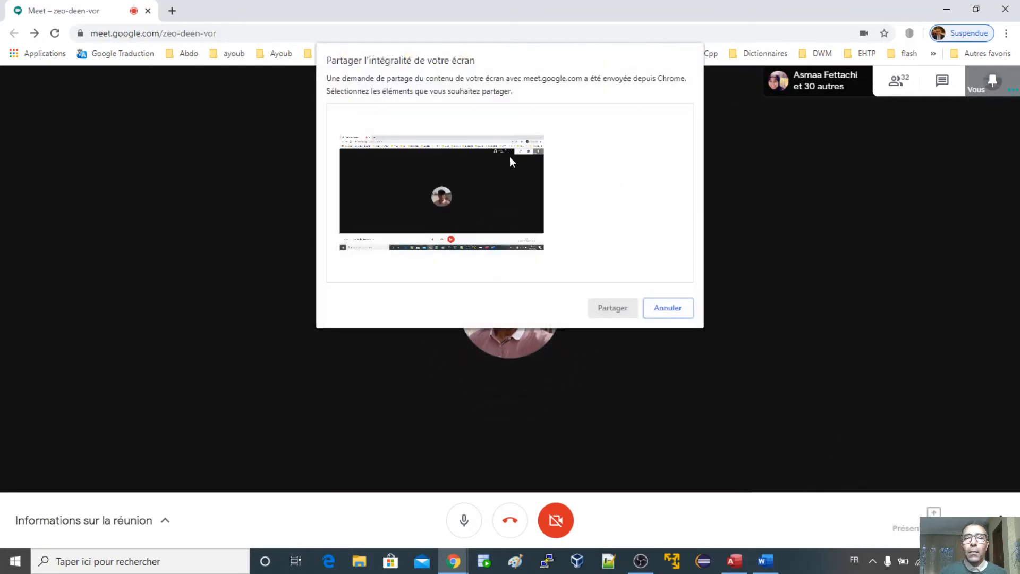
click(502, 173)
click(613, 308)
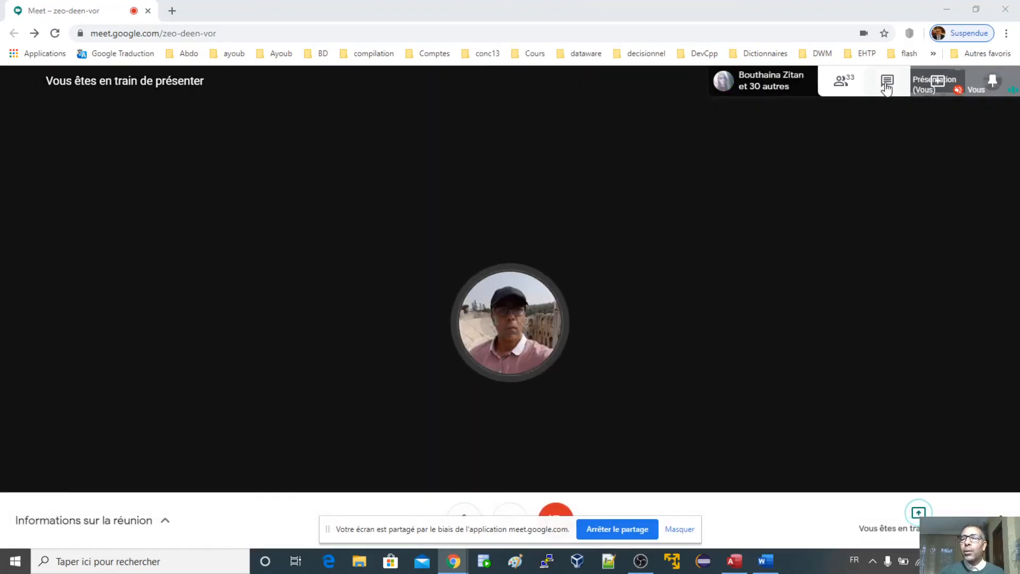
Look through the meeting's participant list.
click(843, 83)
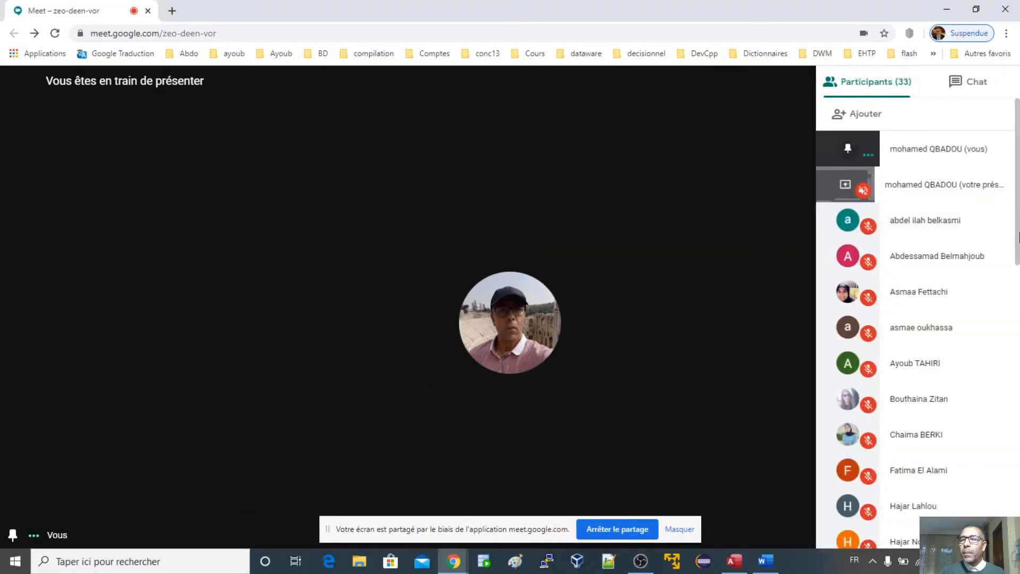
drag(1017, 192, 1018, 161)
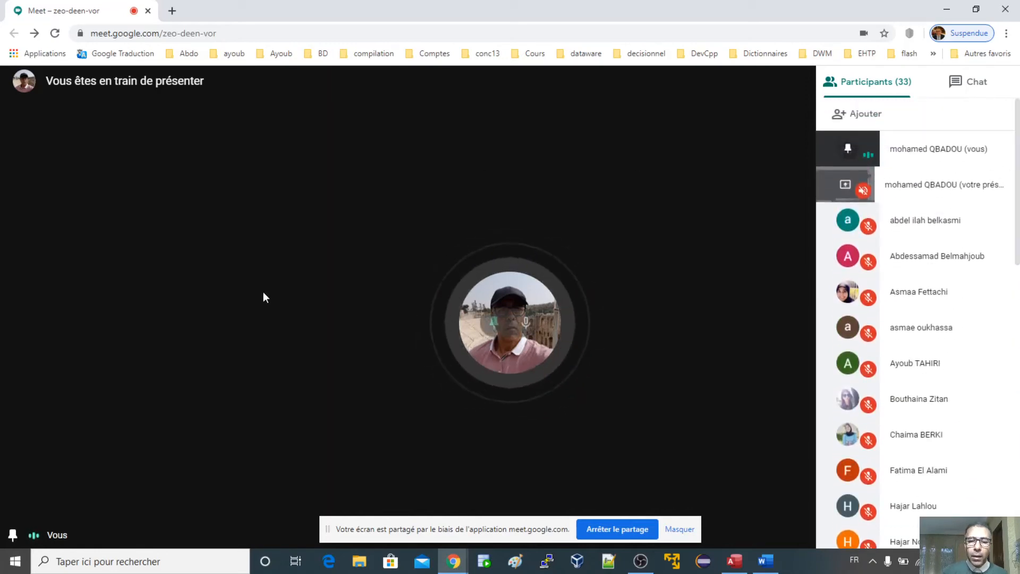
click(679, 529)
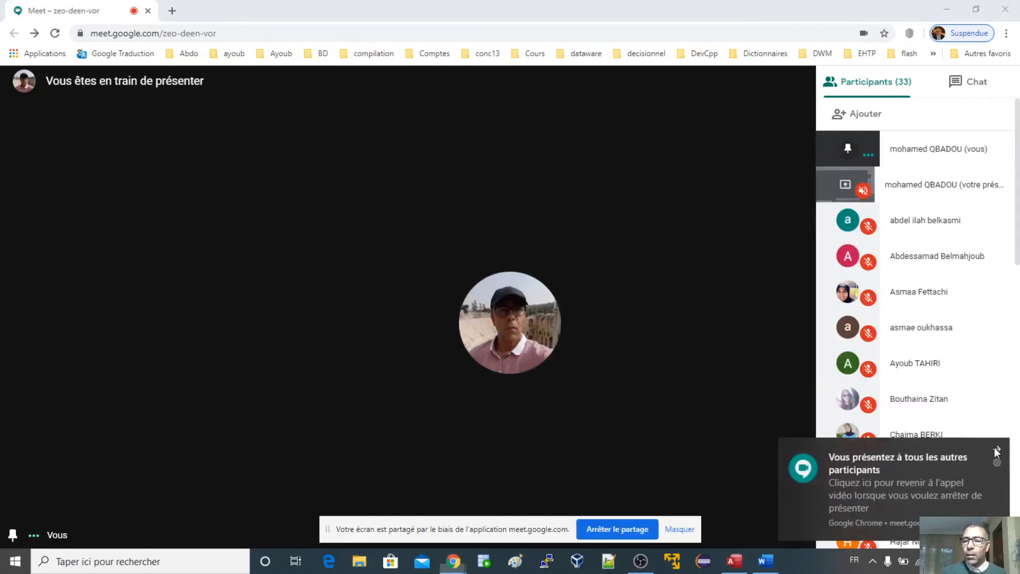
Switch back to Access and delete the subform and the Prix Total text box, with their labels, from Formulaire1.
key(alt+Tab)
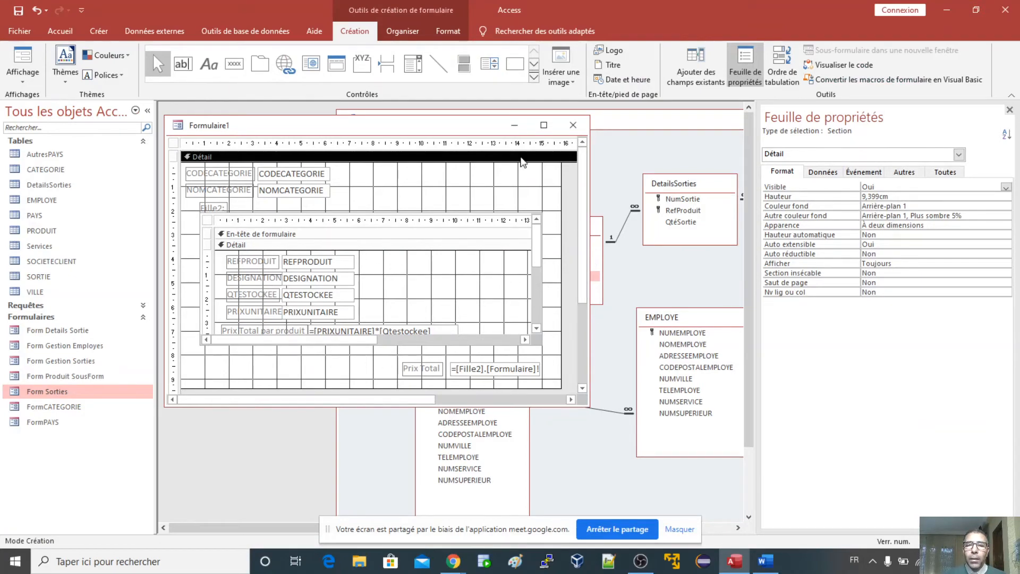
drag(424, 132, 481, 125)
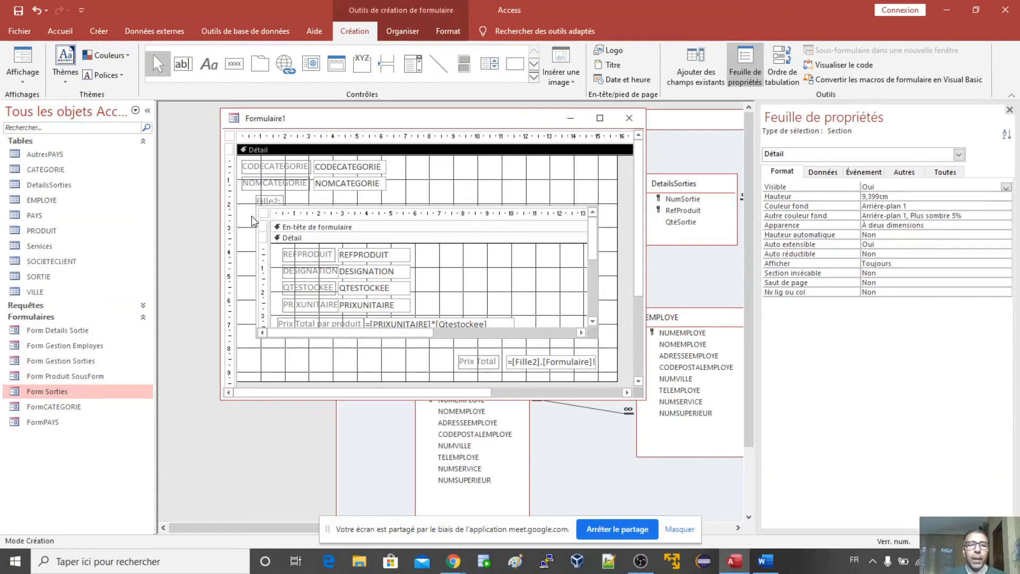
drag(248, 204, 565, 365)
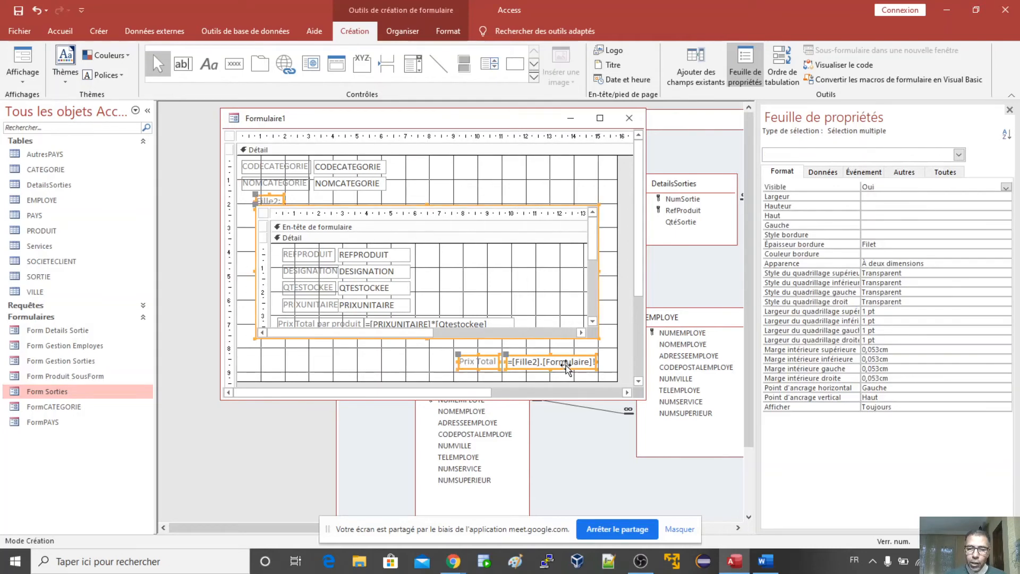
key(Delete)
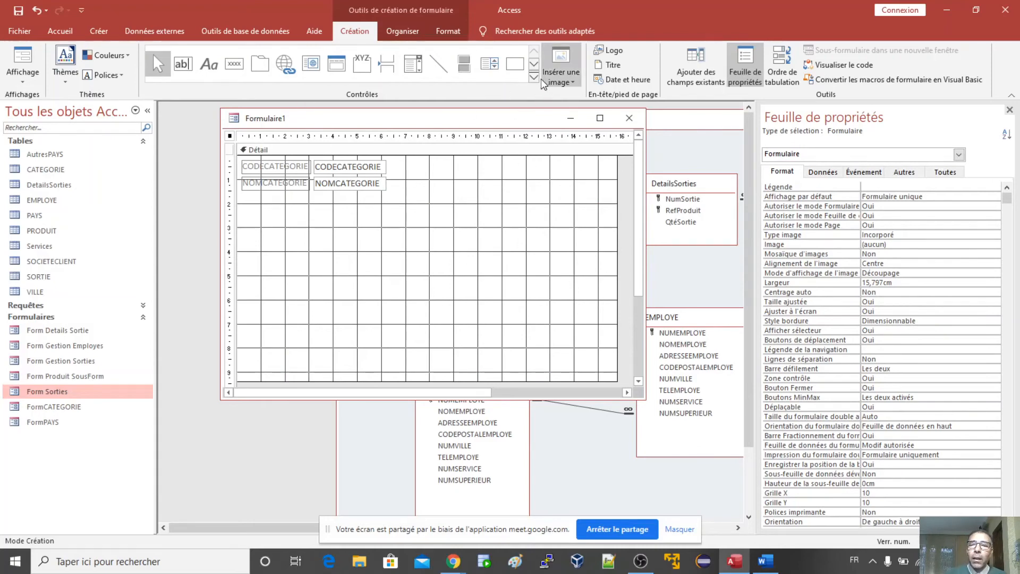
click(18, 380)
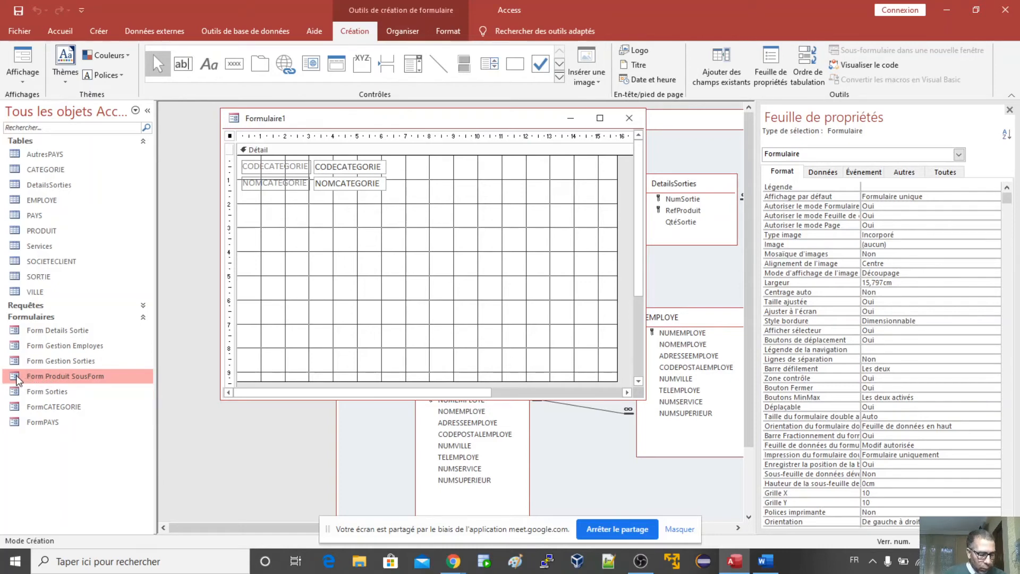
drag(18, 380, 358, 270)
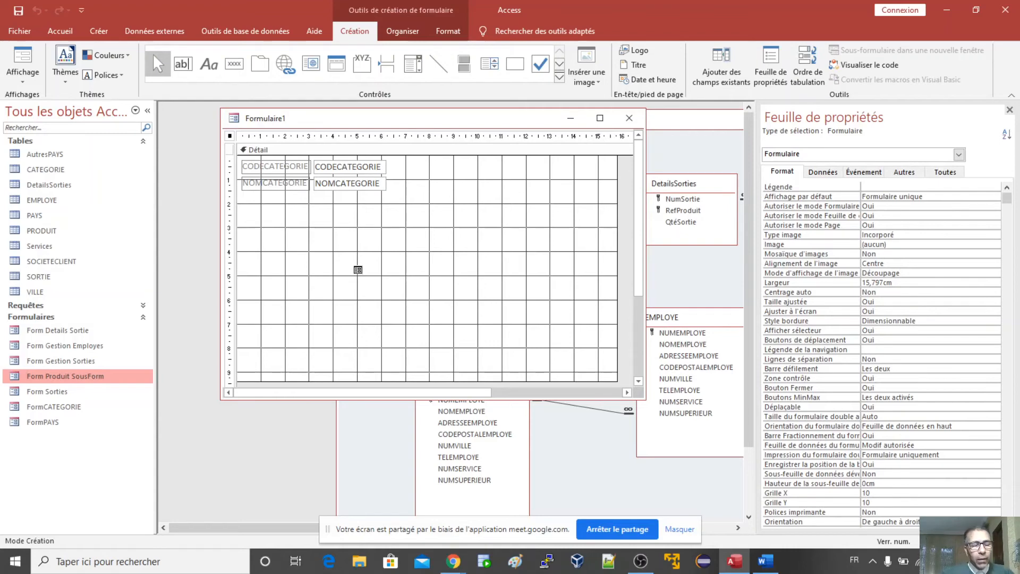
drag(357, 269, 112, 491)
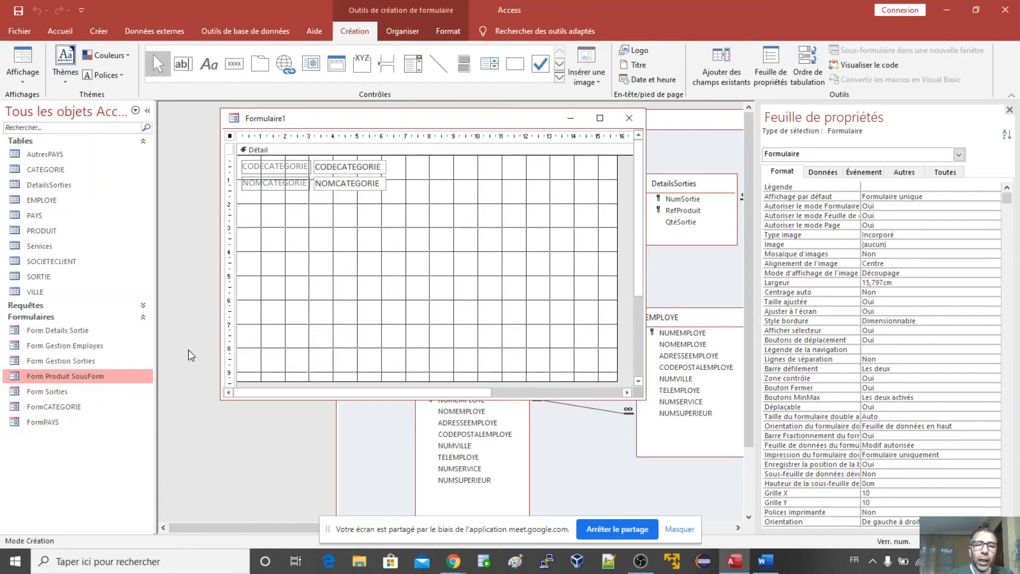
Draw a subform control about 14.5 cm by 5 cm below the NOMCATEGORIE field in Formulaire1's detail section.
click(559, 81)
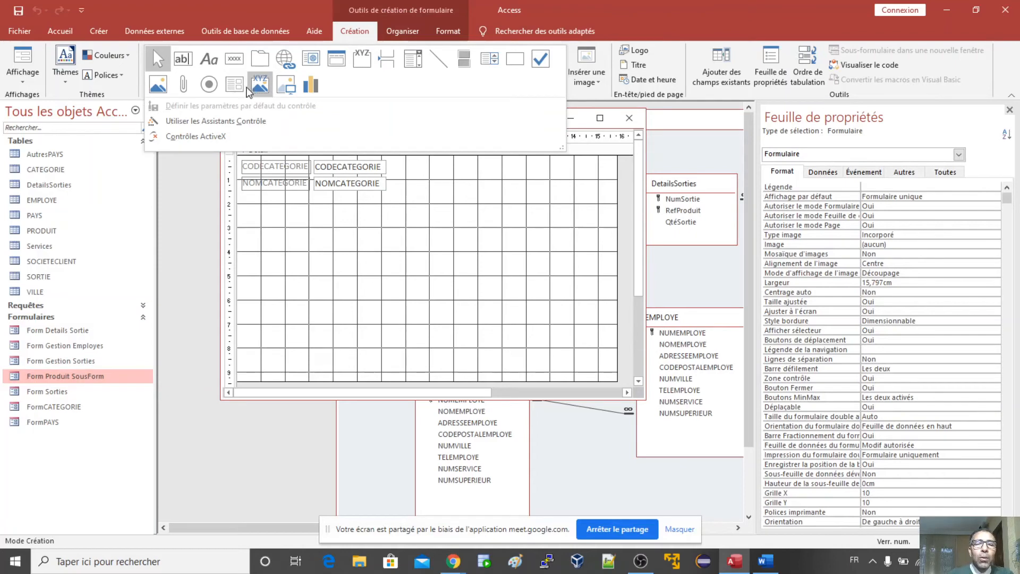
click(234, 84)
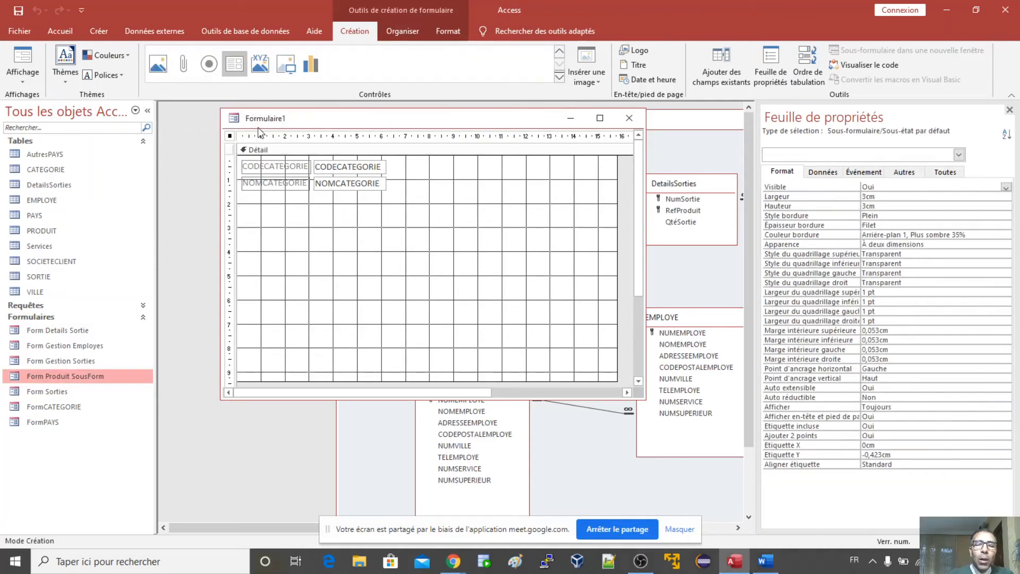
drag(253, 204, 604, 324)
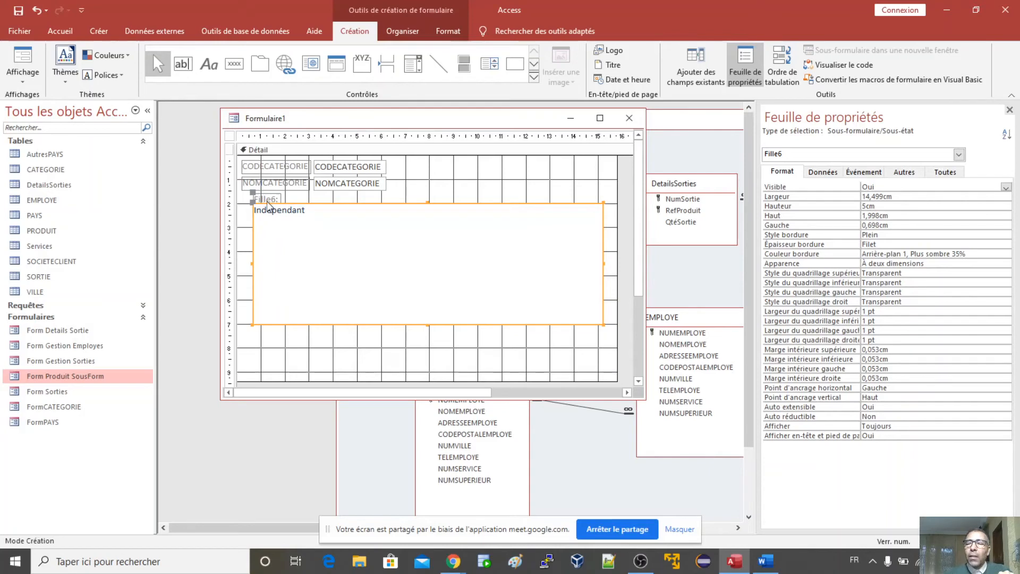
Name the new subform control SousFormProduits and display its data properties.
click(904, 173)
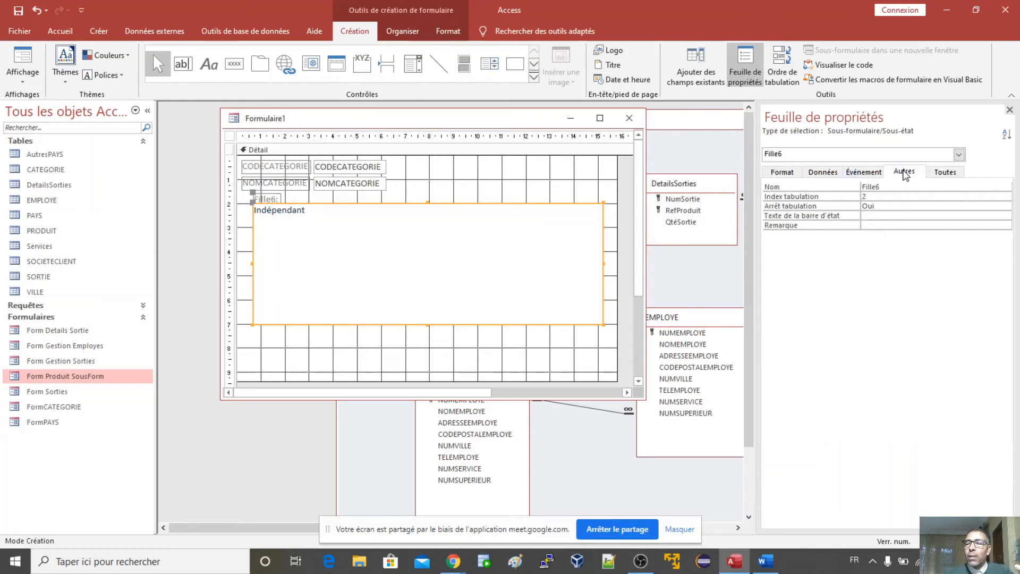
drag(884, 187, 840, 187)
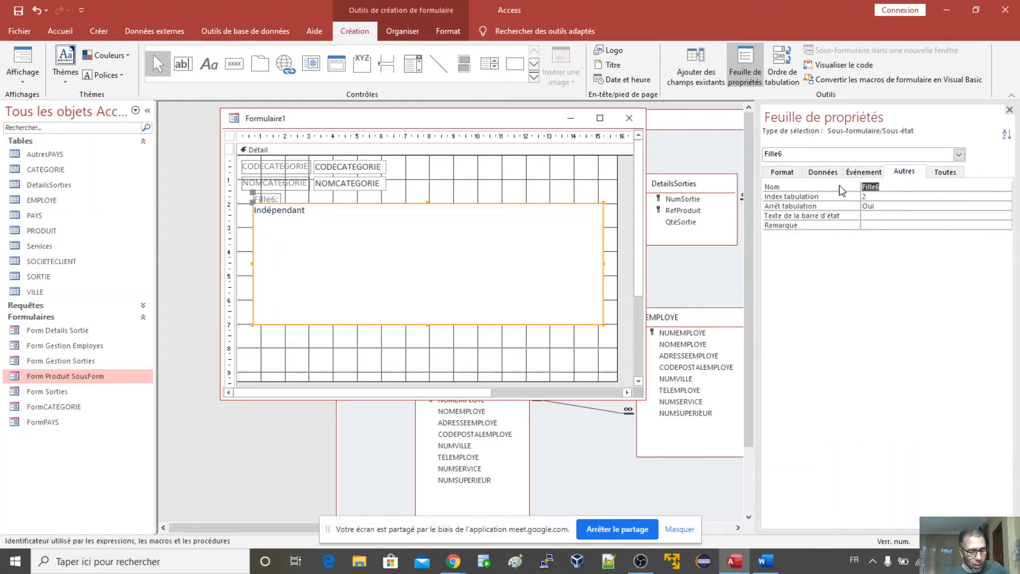
text(SousFormProduits)
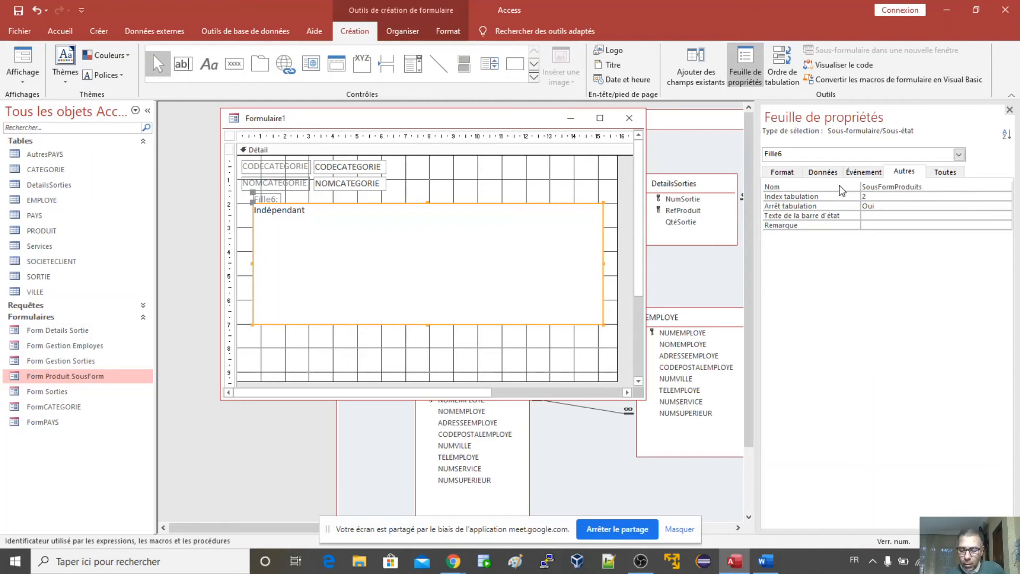
key(Return)
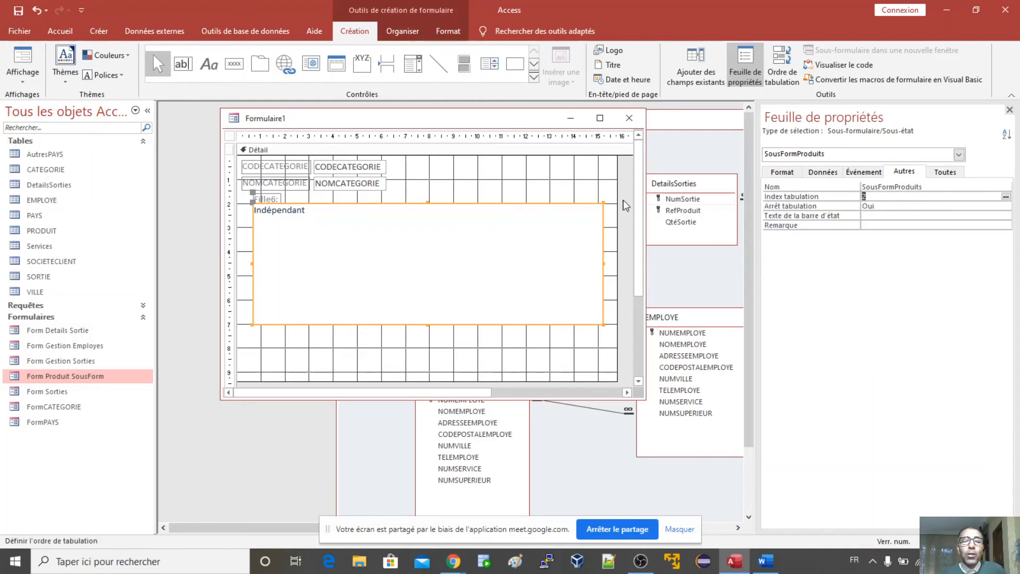
click(780, 177)
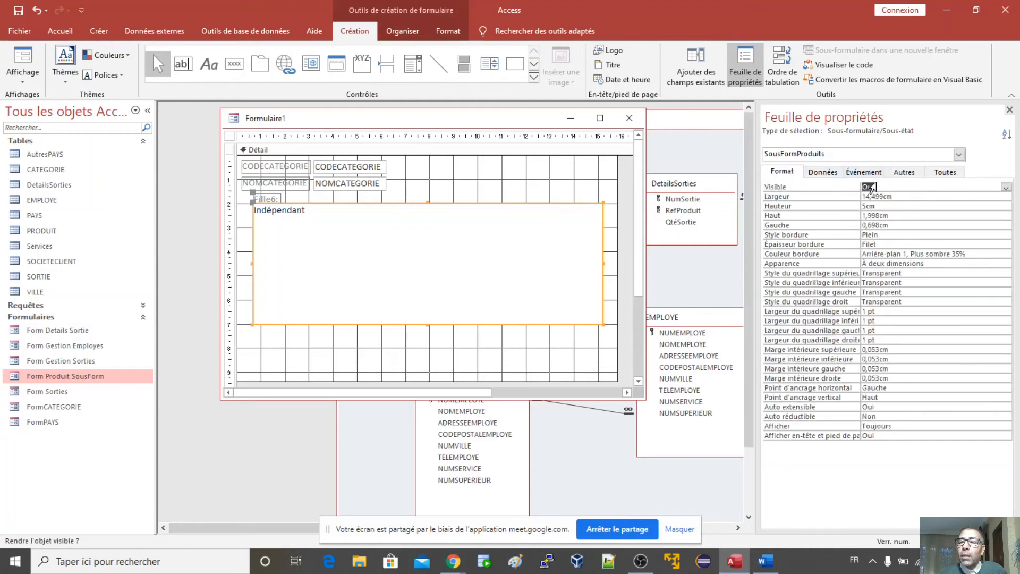
click(823, 172)
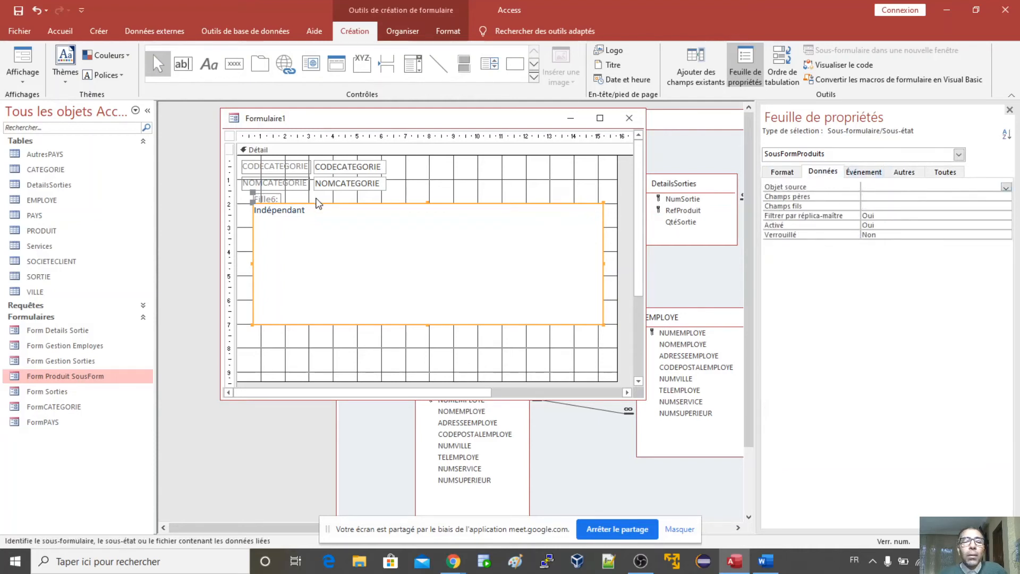
Replace "Fille" with "Sous Form Produits" in the subform's label.
click(267, 200)
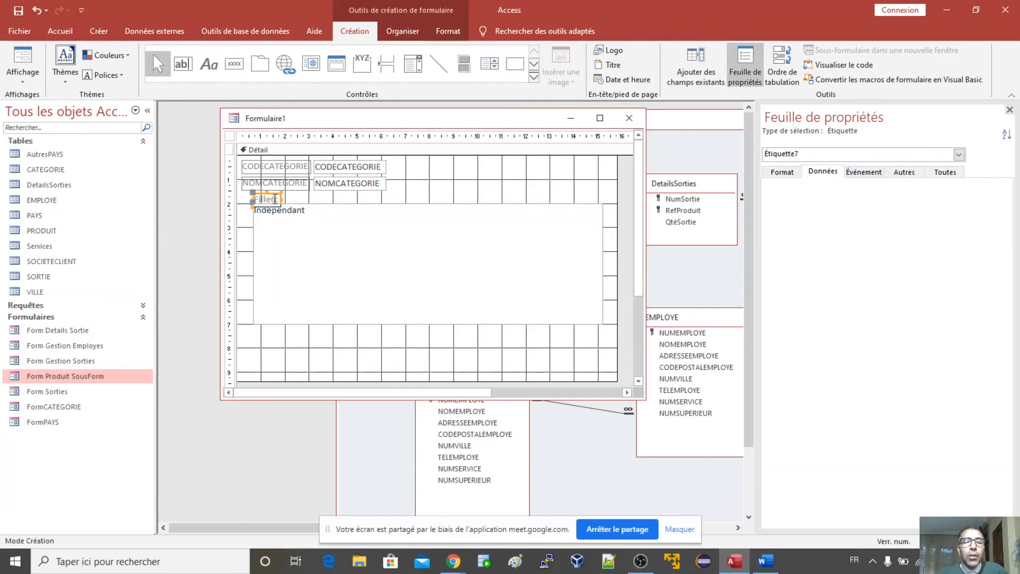
click(274, 199)
drag(271, 200, 255, 199)
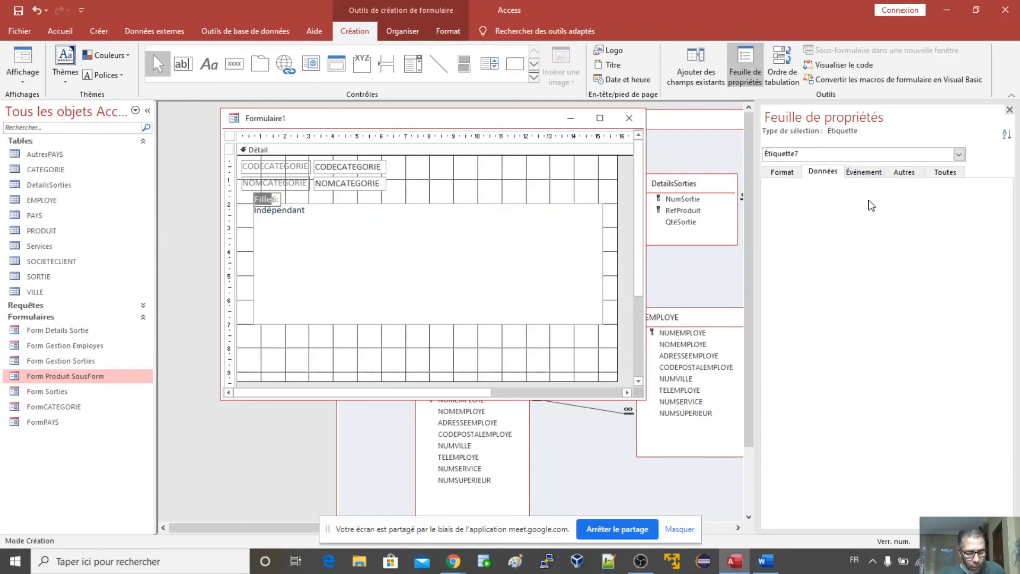
text(S)
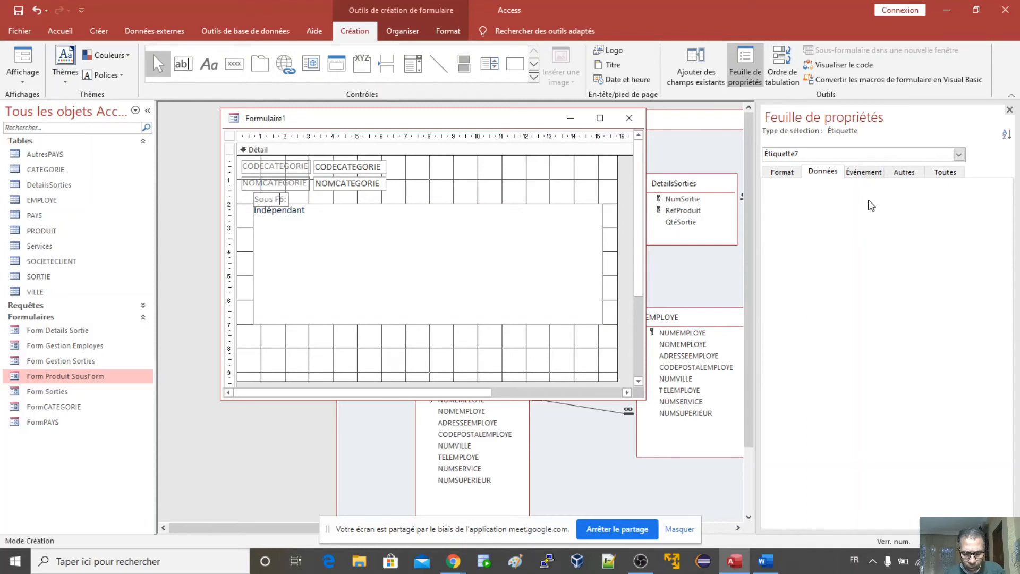
text(ous Form P)
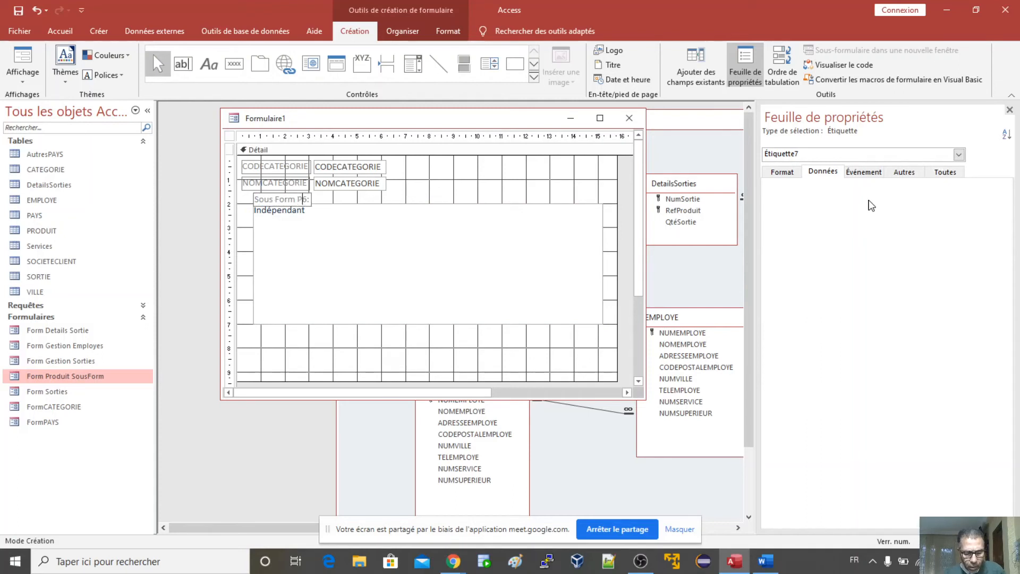
text(roduits)
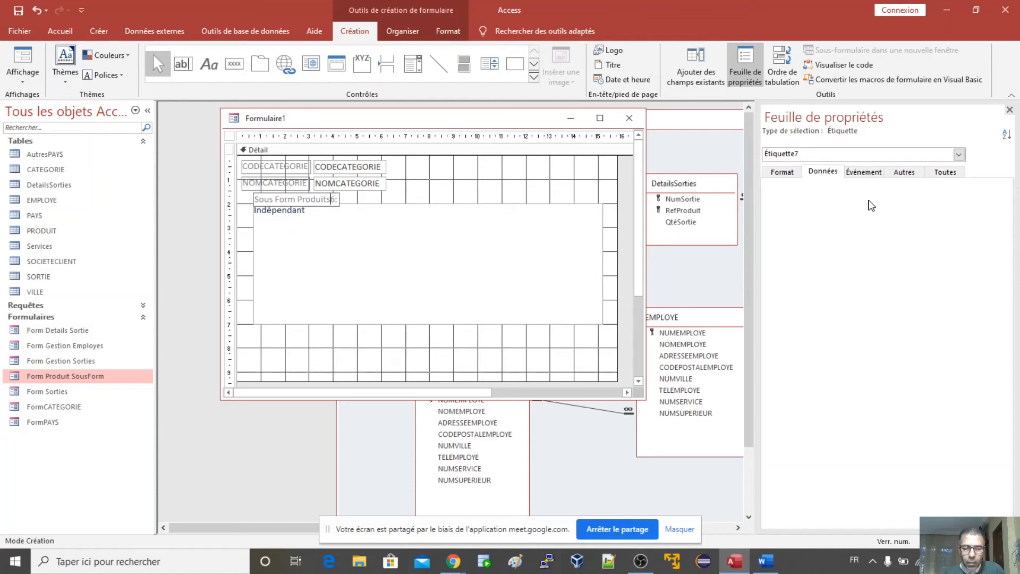
key(Return)
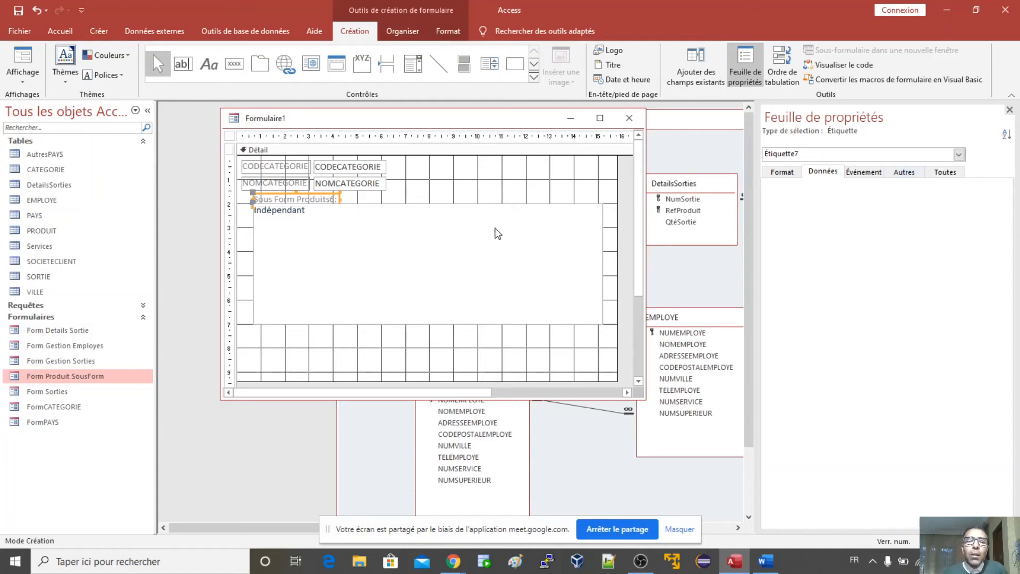
click(509, 197)
Set the source object of the SousFormProduits control to the form Form Produit SousForm.
click(381, 272)
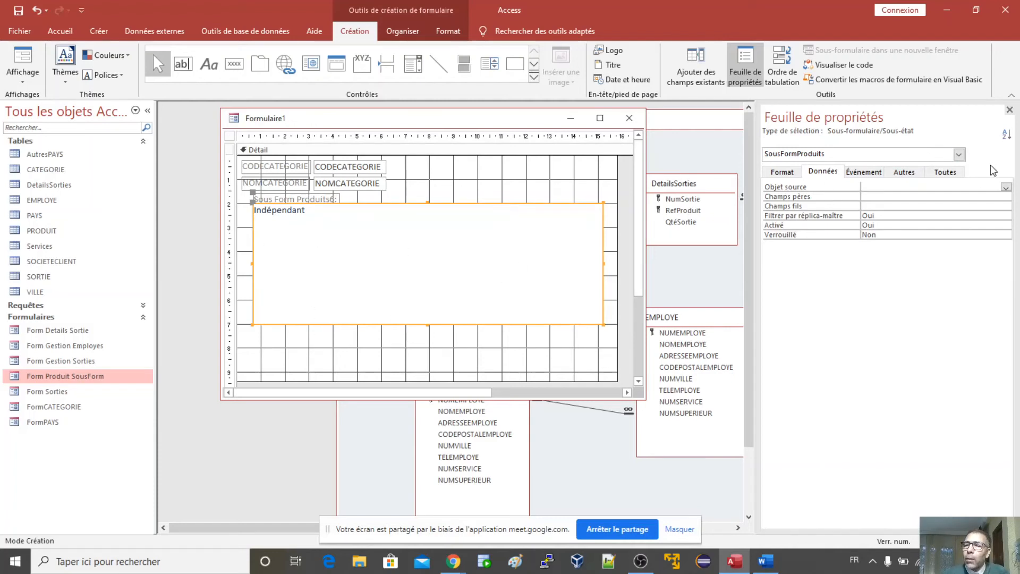
click(1006, 187)
mouse_move(1006, 210)
mouse_down()
mouse_move(1007, 219)
mouse_move(1006, 208)
mouse_up()
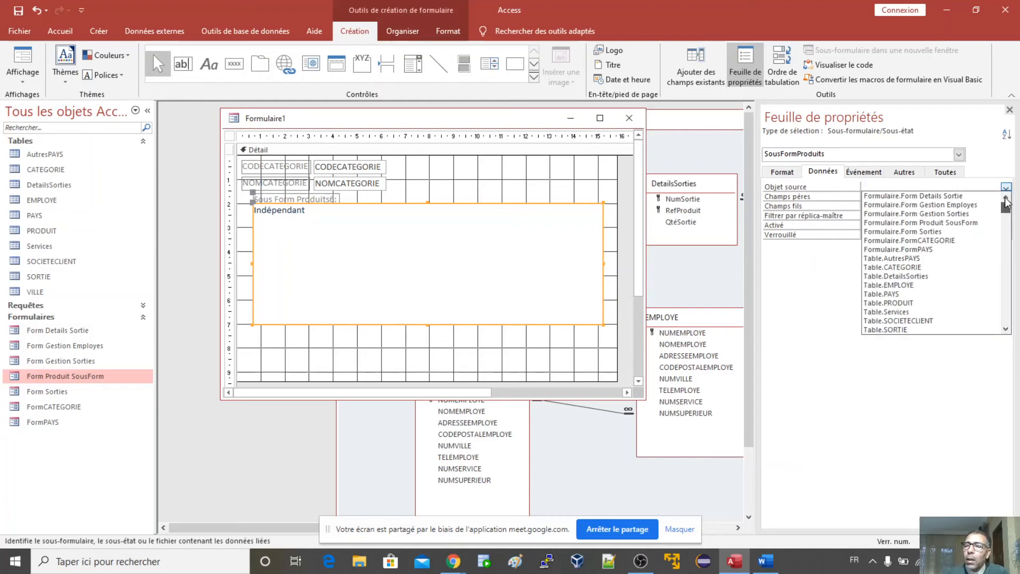
click(924, 223)
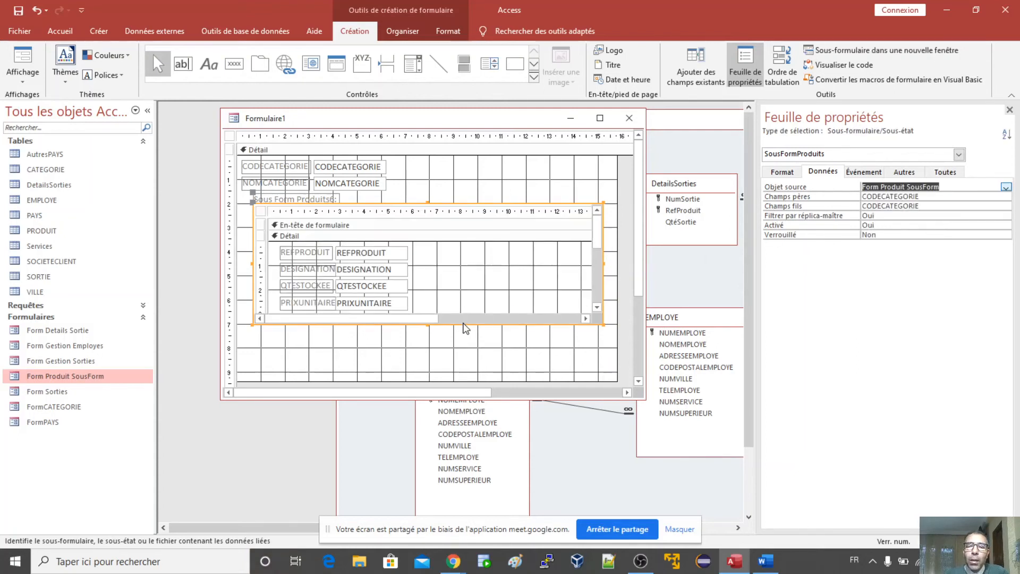
Examine the subform's calculated fields and footer, and view Formulaire1 in form view.
drag(599, 238, 599, 276)
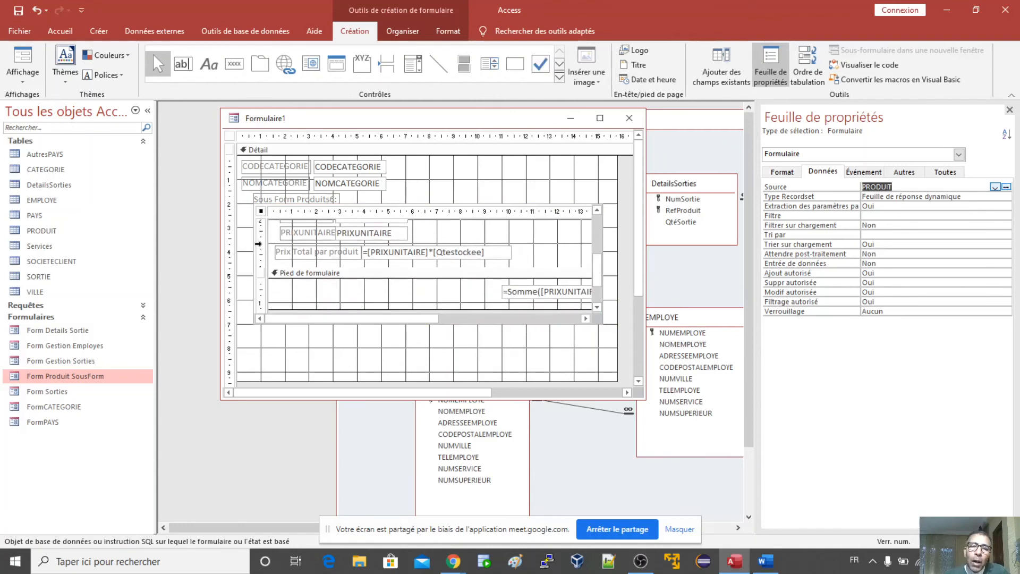
click(483, 350)
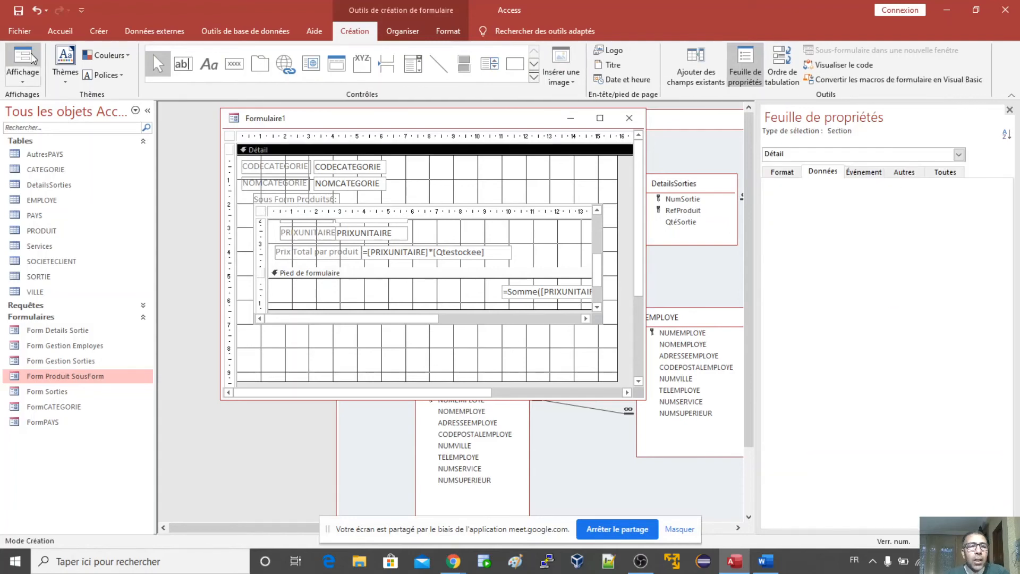
click(33, 57)
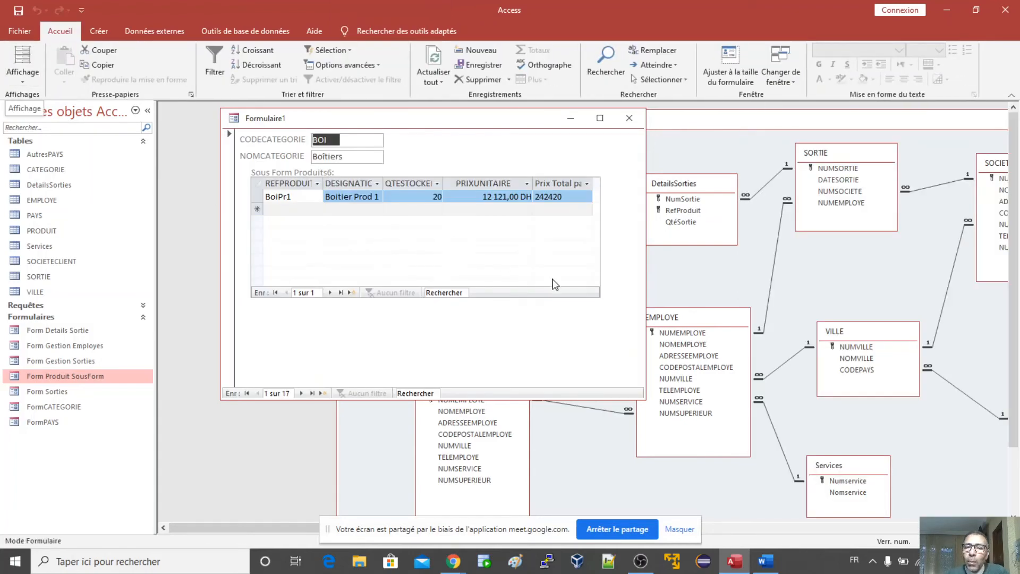
Return Formulaire1 to design view and draw a small text box just below the right end of the subform.
click(22, 77)
click(49, 177)
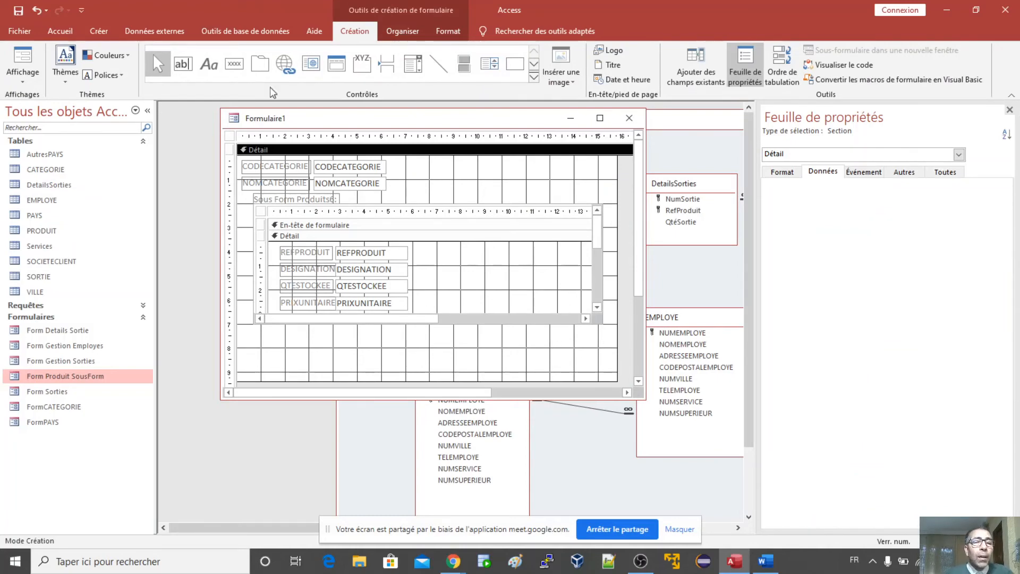
click(182, 63)
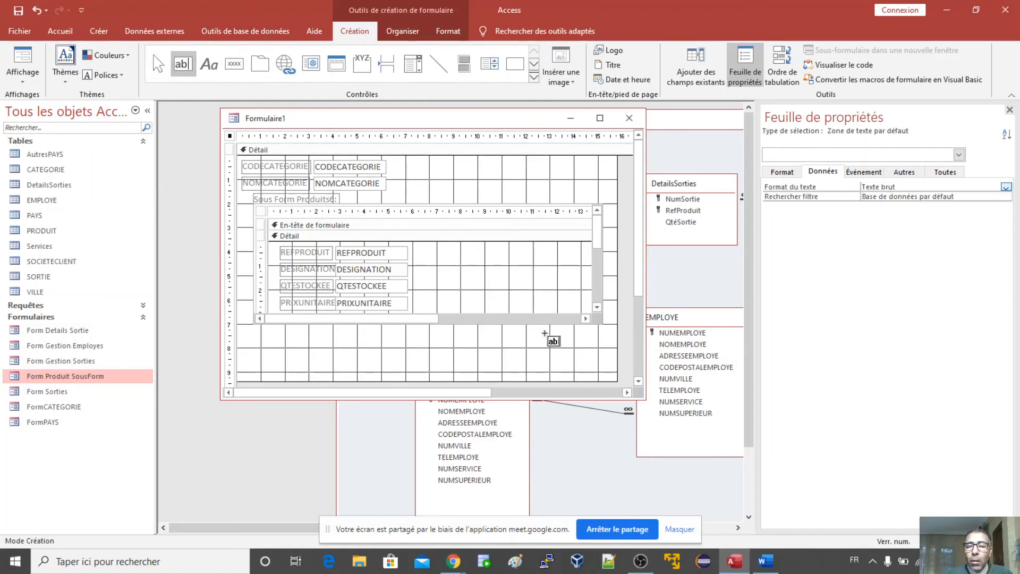
mouse_move(546, 334)
mouse_down()
mouse_move(610, 356)
mouse_move(600, 349)
mouse_up()
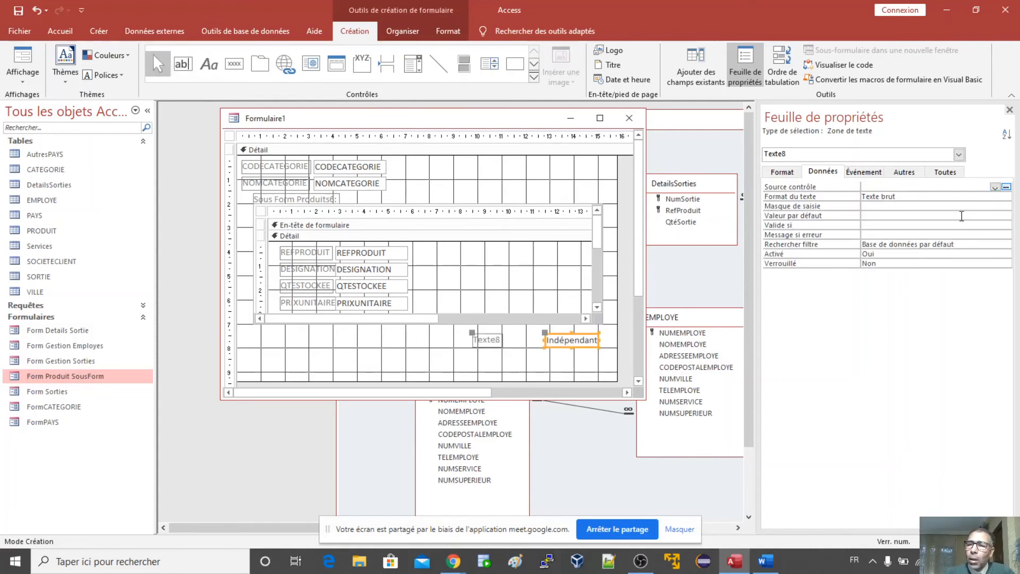
Build the text box's control source as [SousFormProduits].Formulaire![PrixTotal], picking PrixTotal from Form Produit SousForm in the Expression Builder.
click(899, 185)
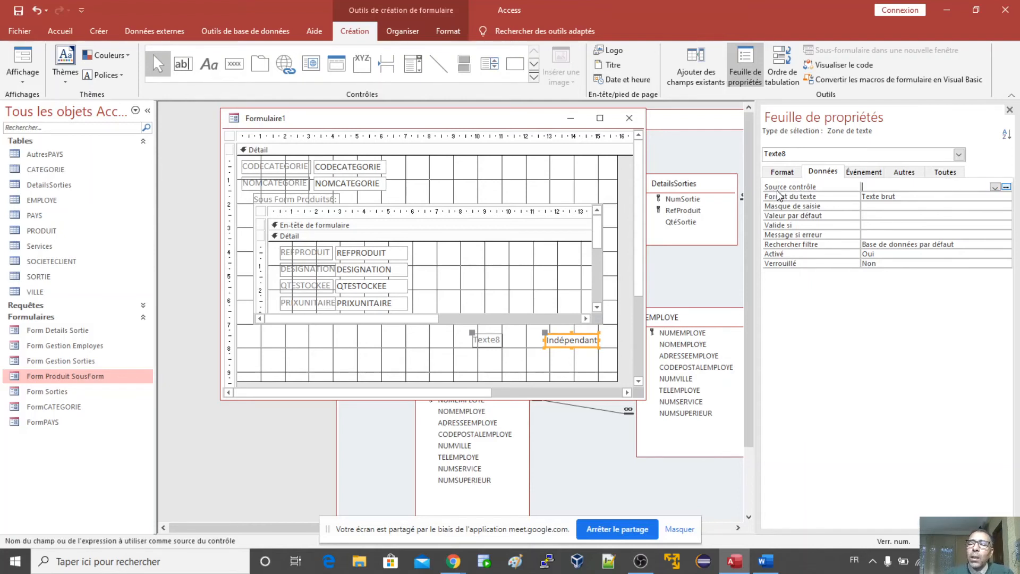
click(1007, 188)
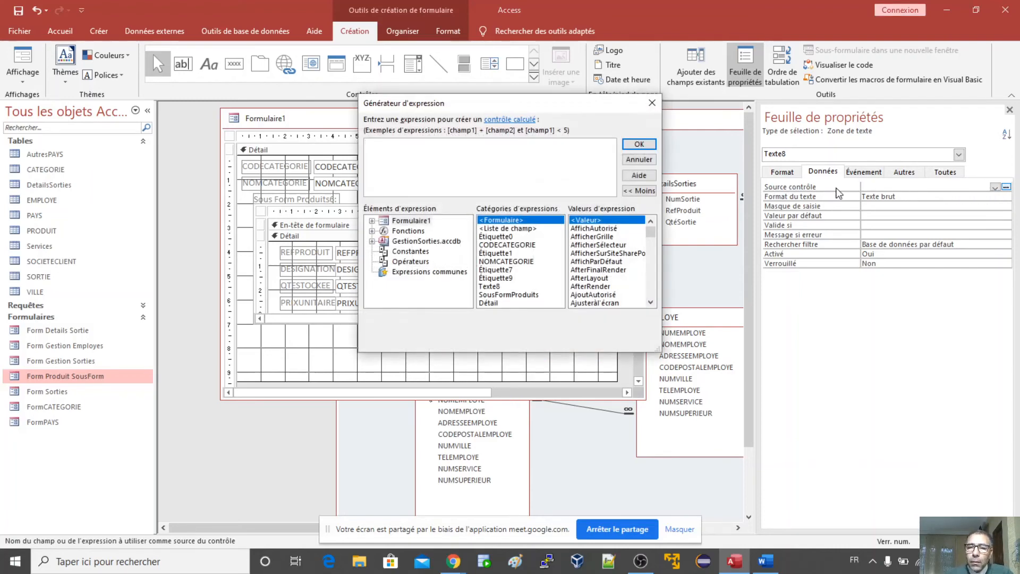
drag(602, 110, 647, 92)
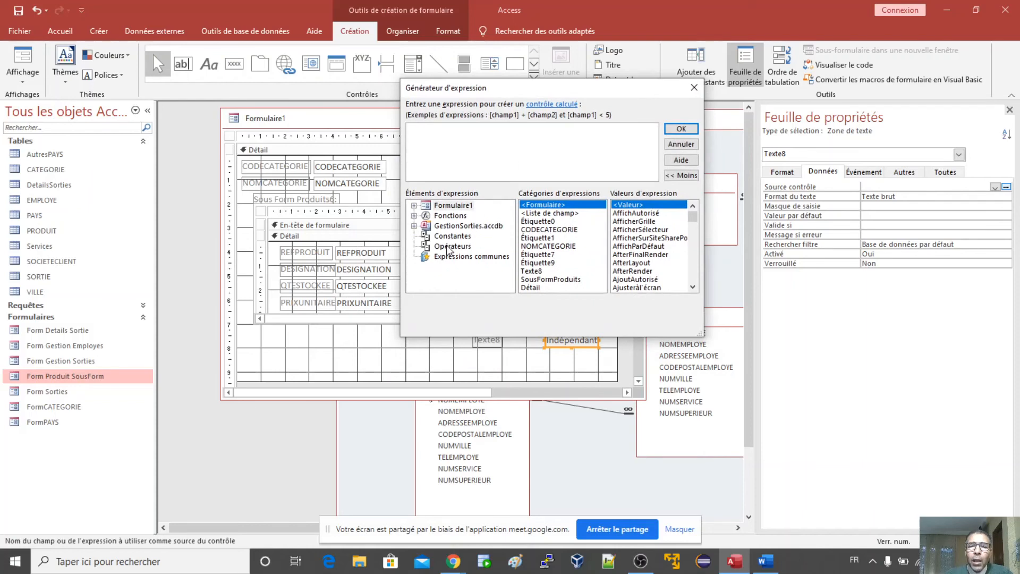
click(414, 206)
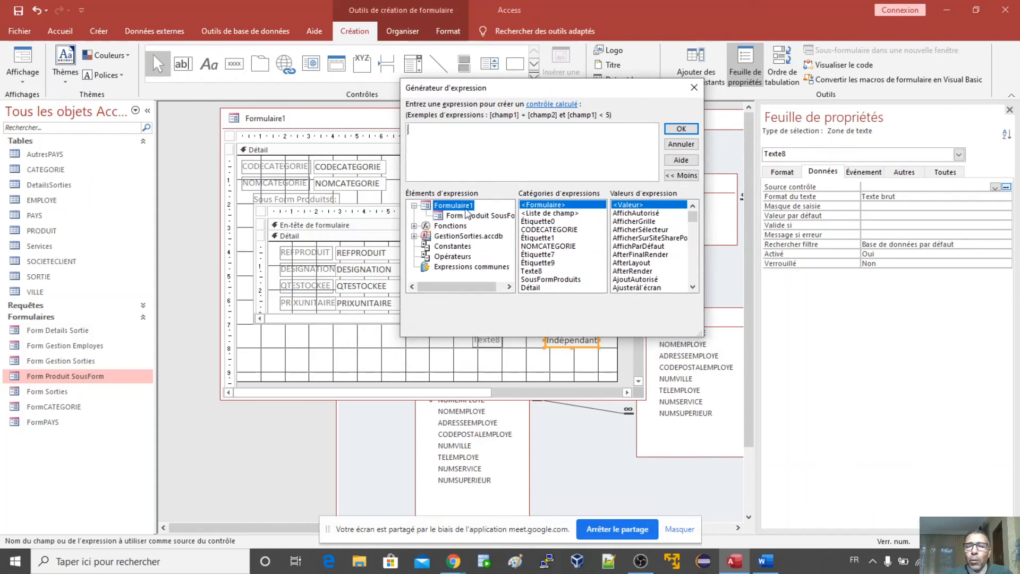
click(439, 217)
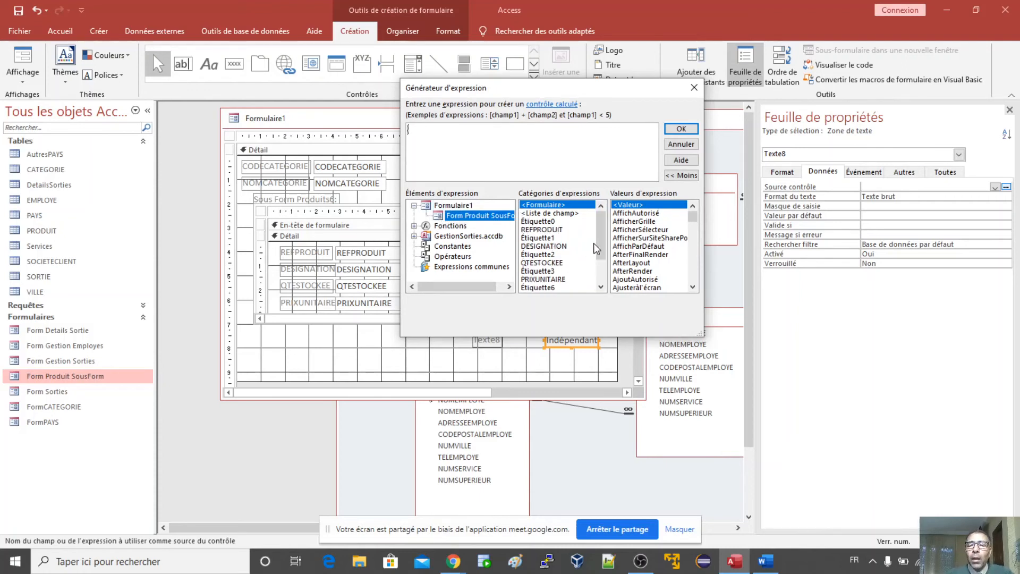
drag(601, 240, 601, 264)
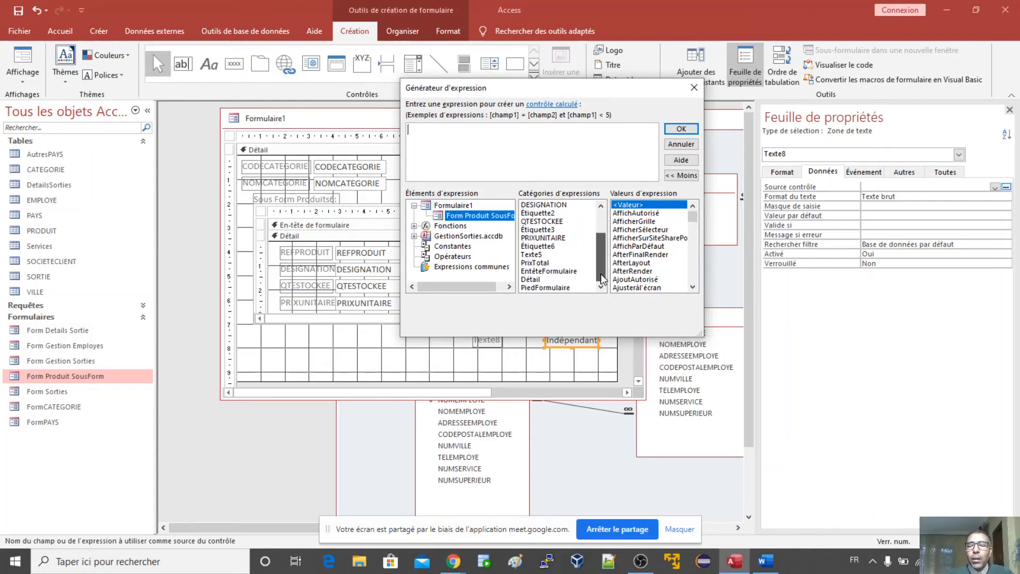
click(542, 263)
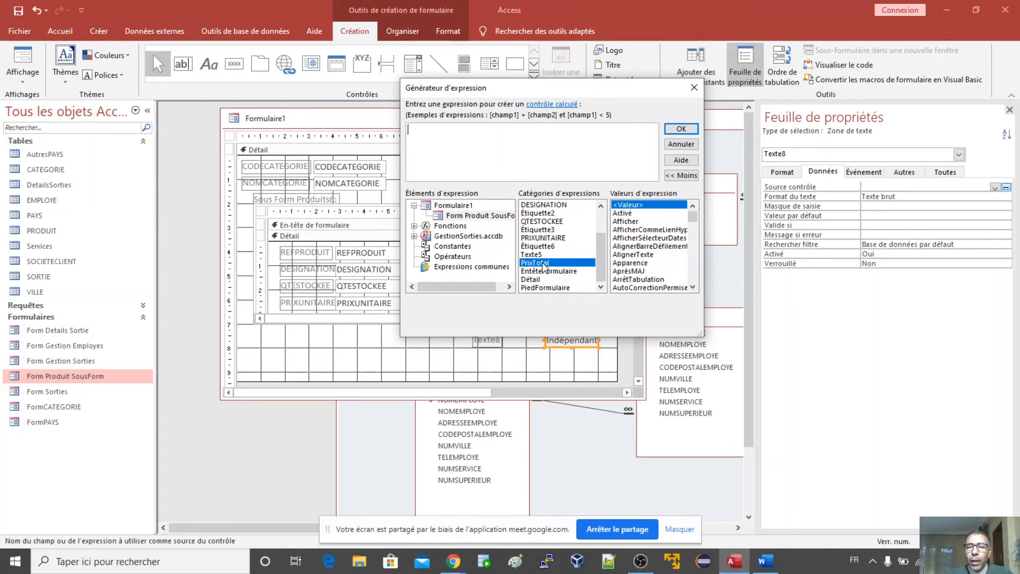
double_click(543, 263)
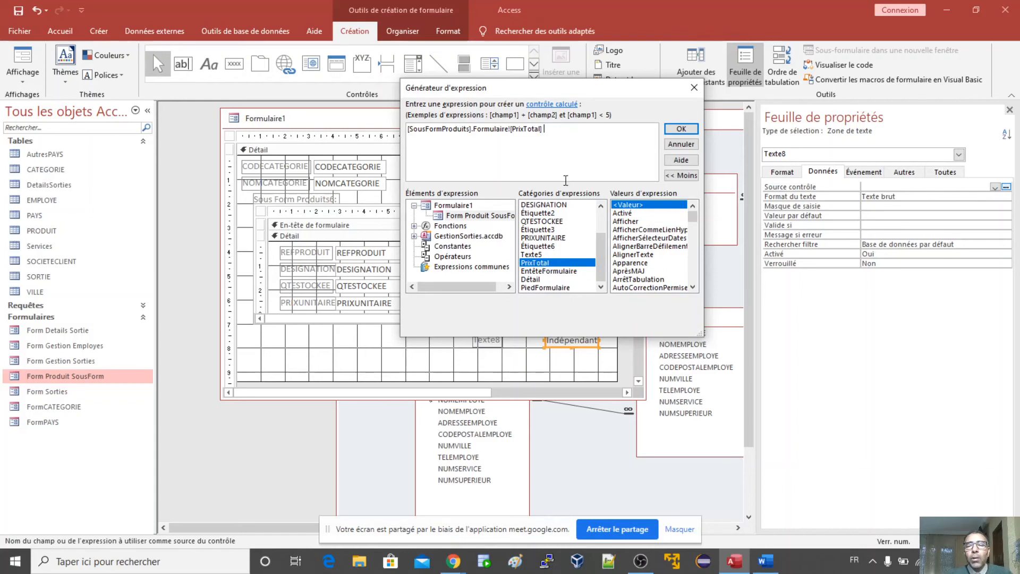
click(681, 130)
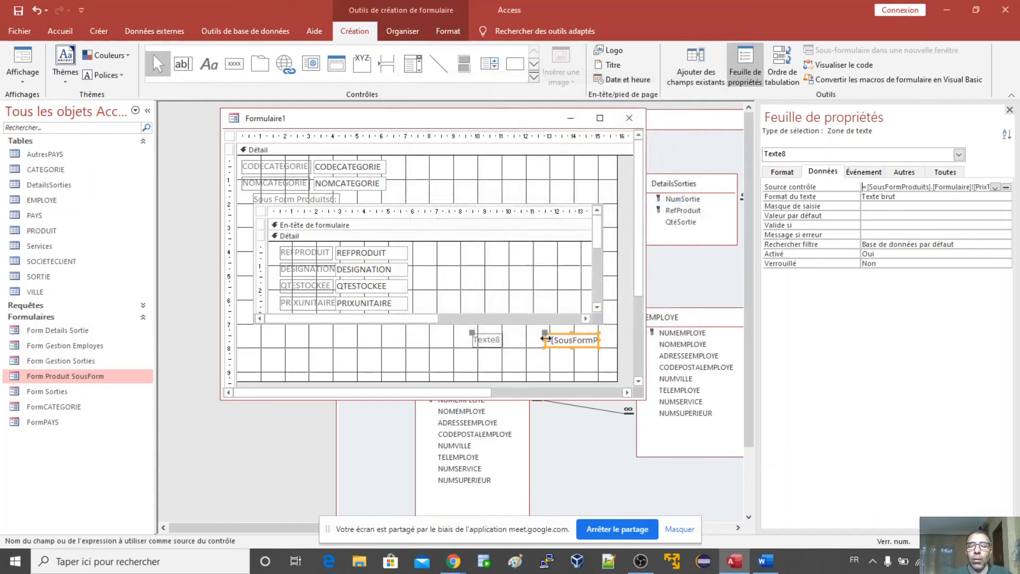
Widen the total text box toward its label, to about 3 cm.
click(545, 339)
drag(545, 340, 538, 339)
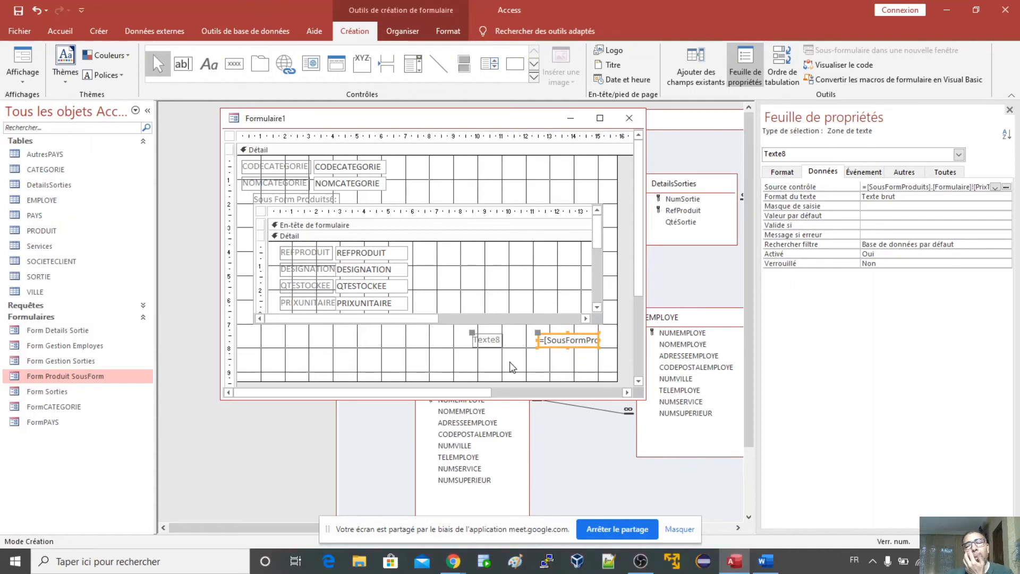
click(536, 341)
drag(537, 340, 528, 341)
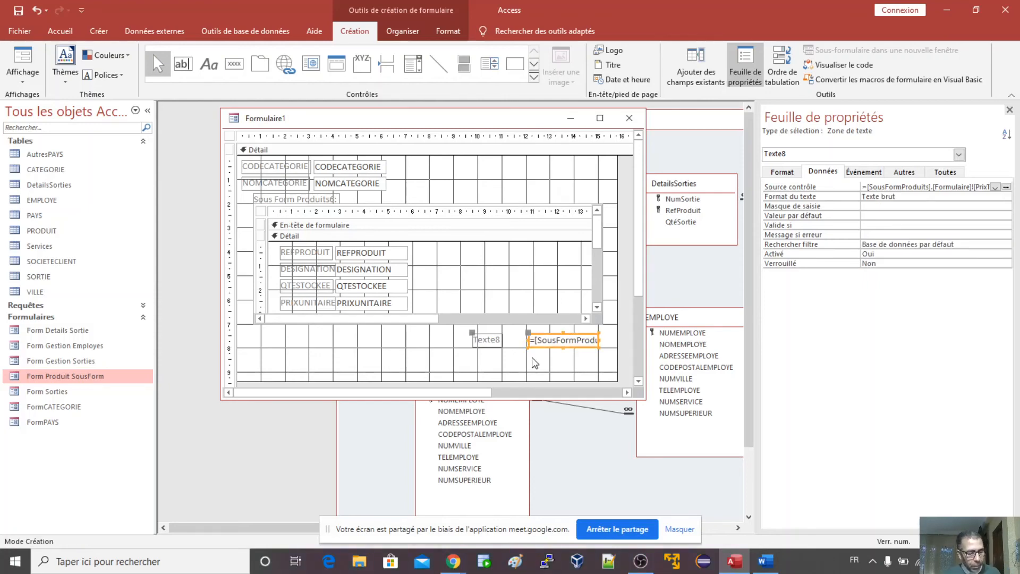
Switch to the Word document ExamBDD1GC4.docx and examine the exercise's example forms for categories and sorties.
key(alt+Tab)
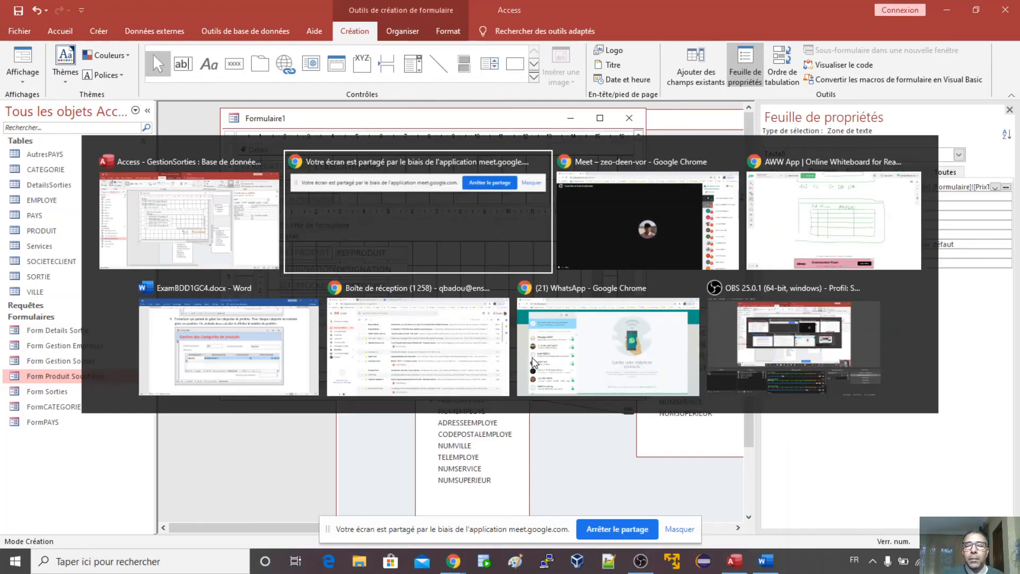
key(alt+Tab)
key(alt+Tab)
key(alt+Tab)
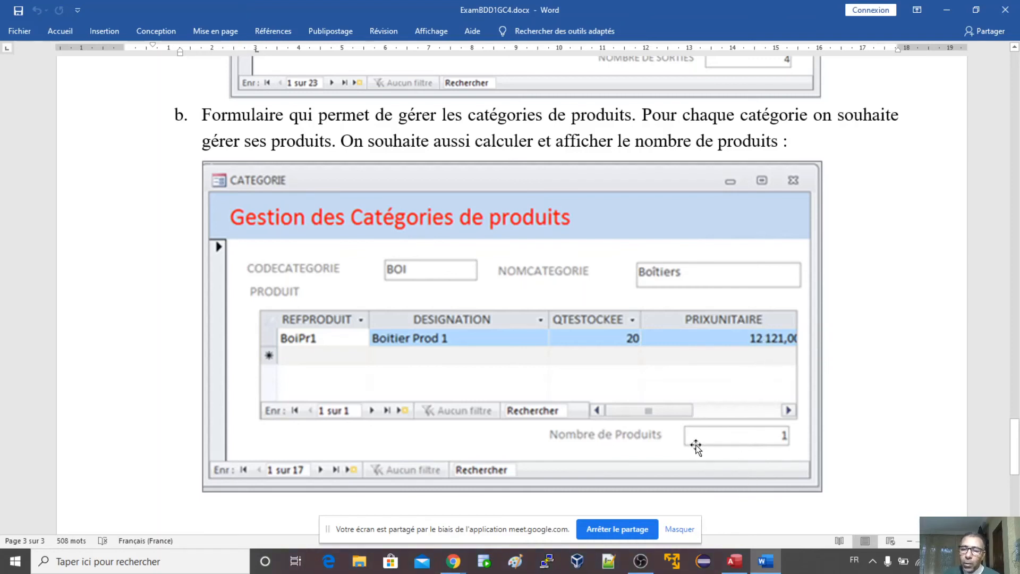
scroll(718, 257, up, 3)
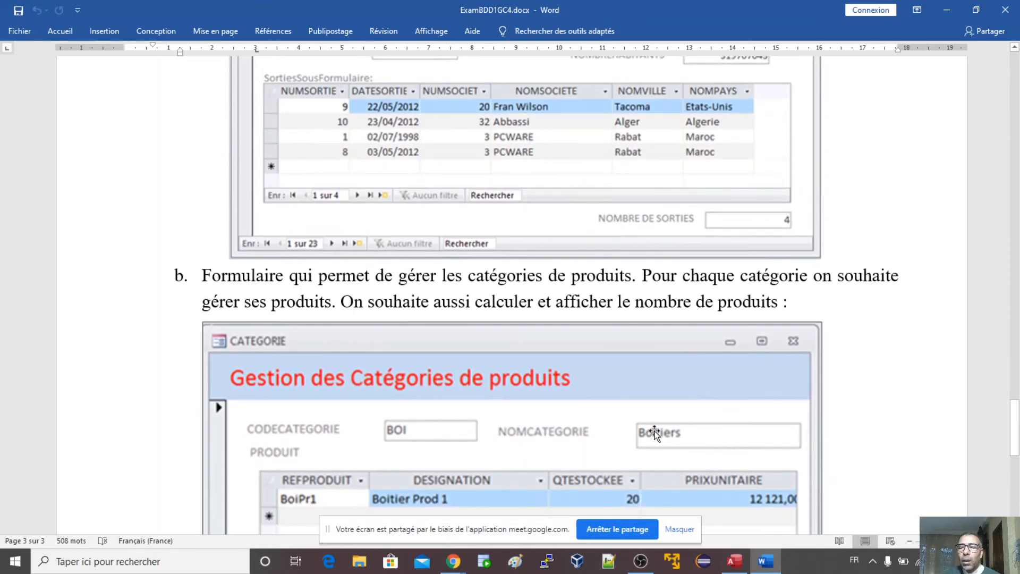
Switch from the exercise document back to Access and change the total text box's label to Prix Total.
scroll(654, 433, down, 3)
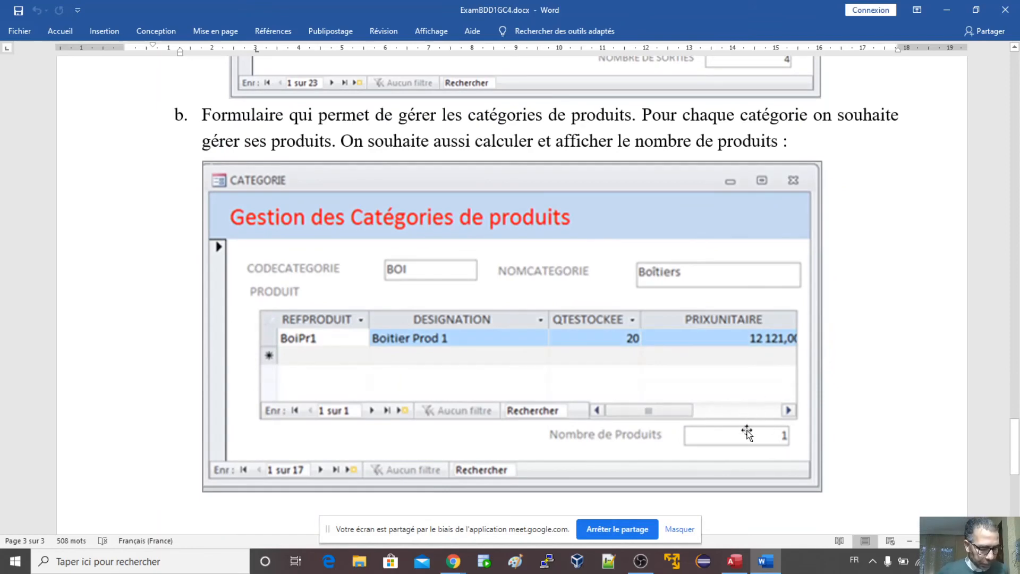
key(alt+Tab)
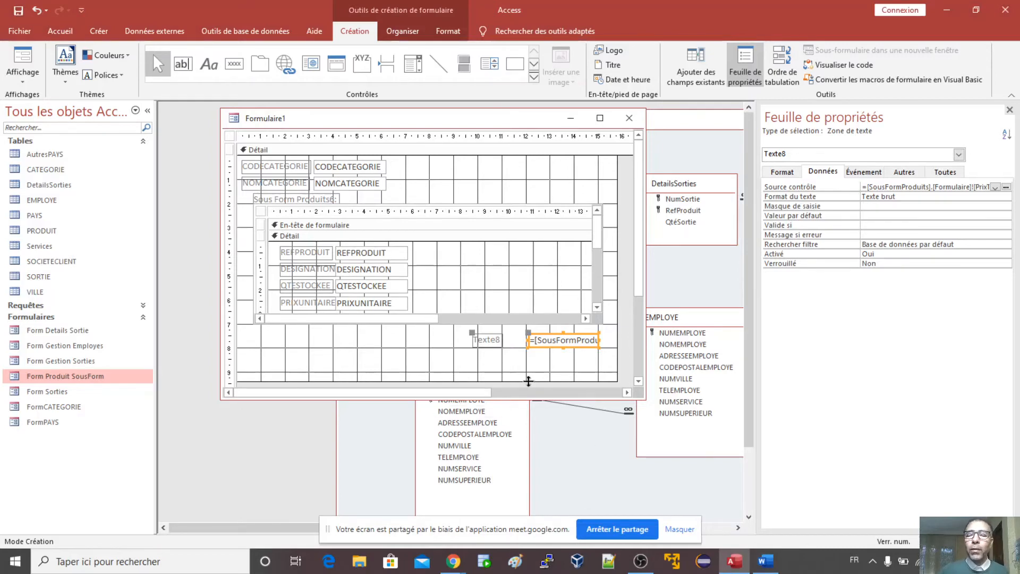
click(485, 341)
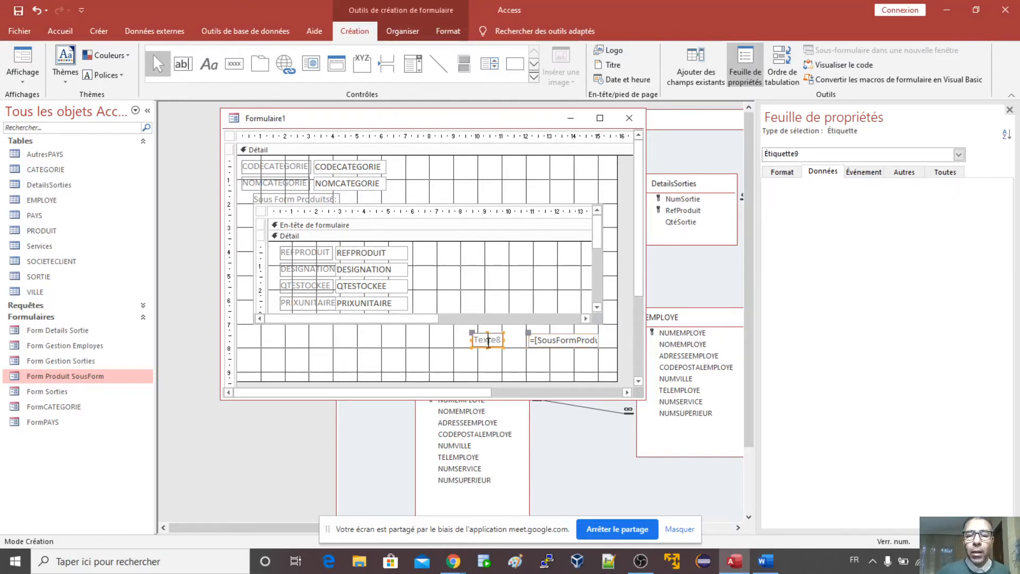
double_click(488, 341)
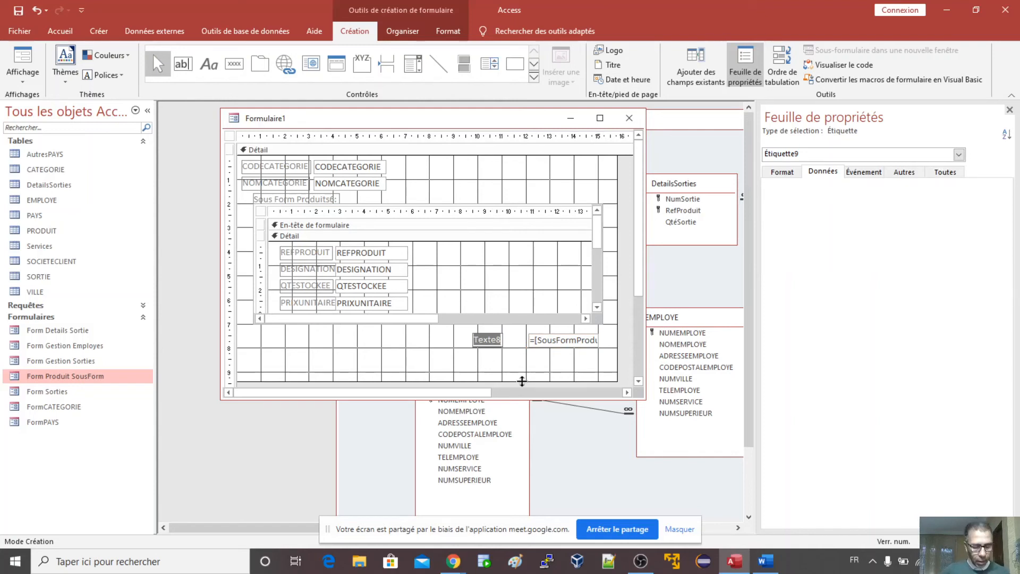
text(Prix)
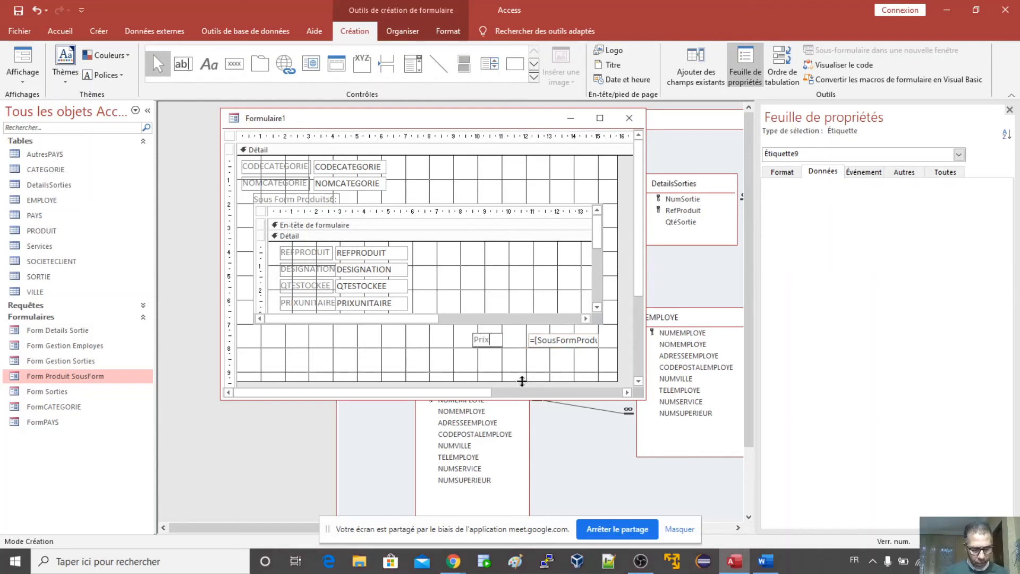
text( Total)
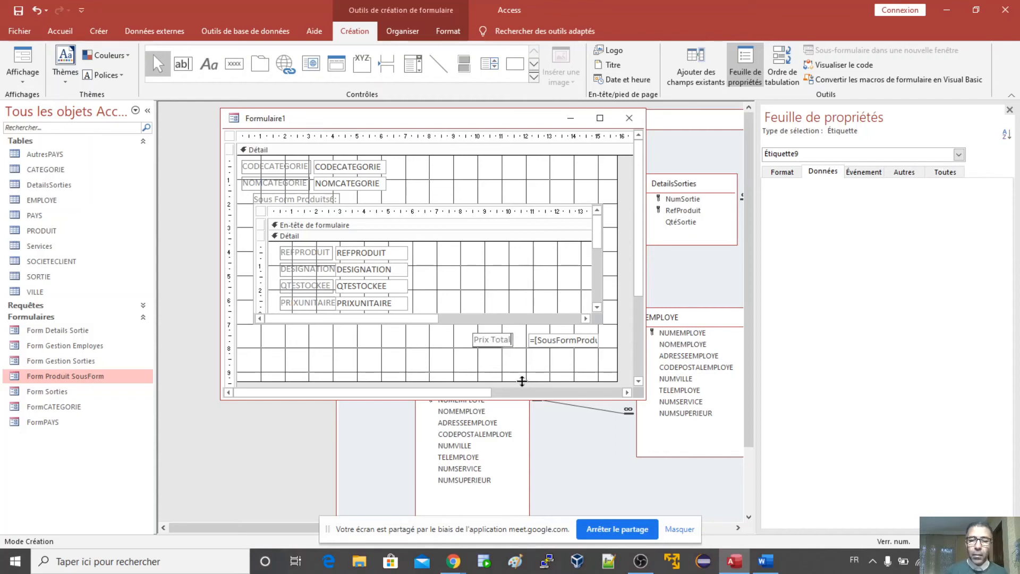
Set the display format of the total text box below the subform to Monétaire.
click(563, 343)
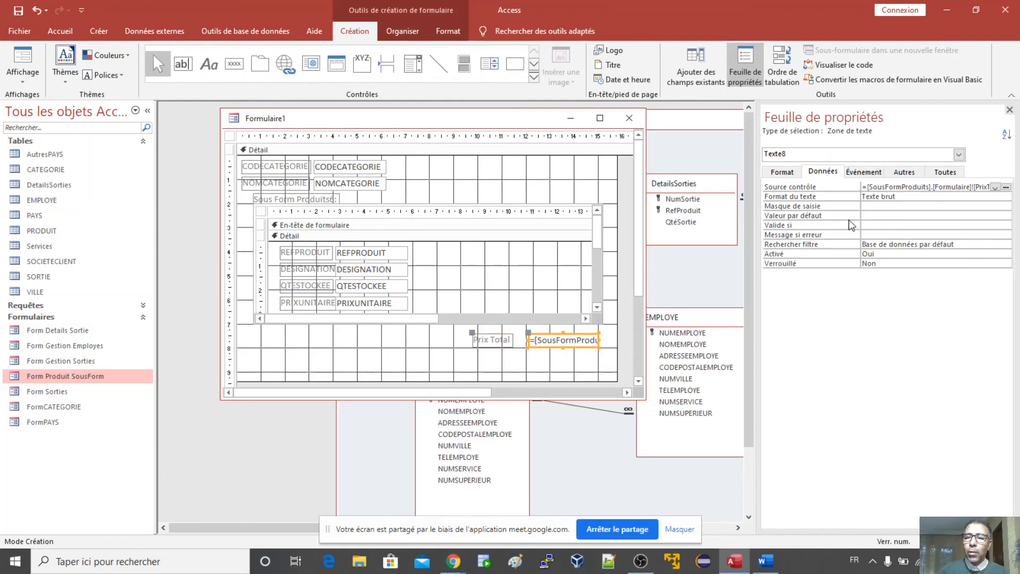
click(782, 173)
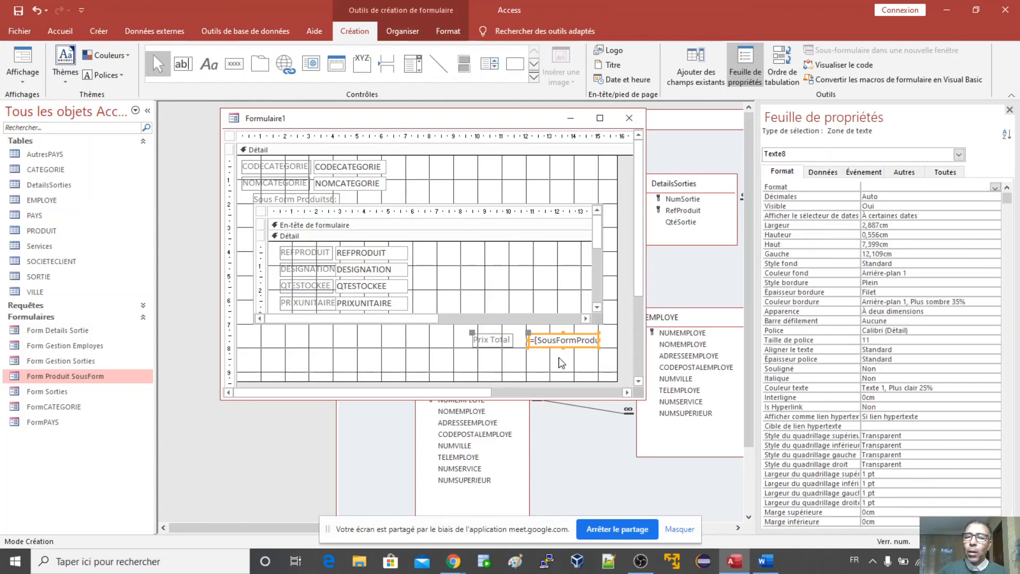
click(889, 186)
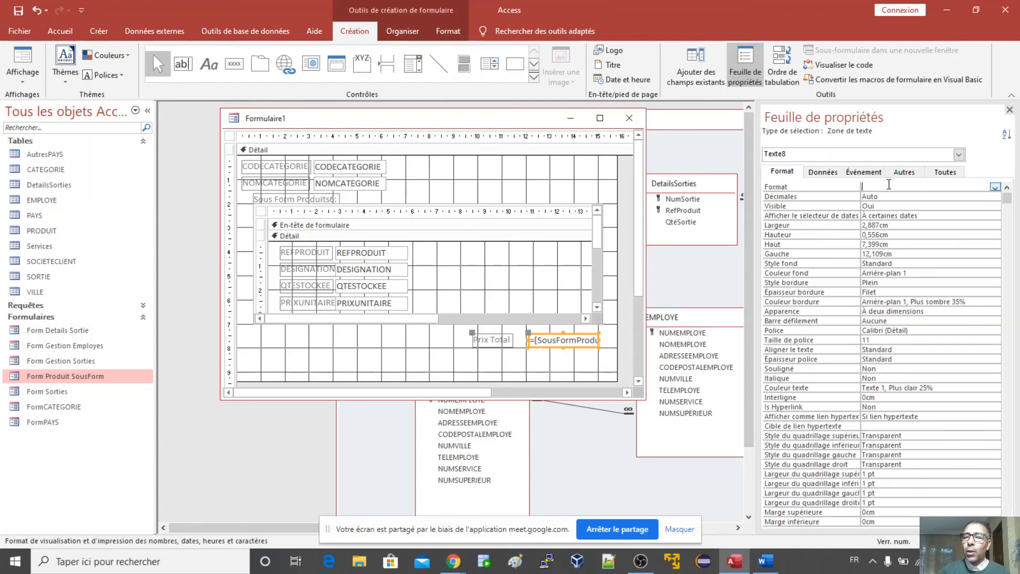
click(995, 187)
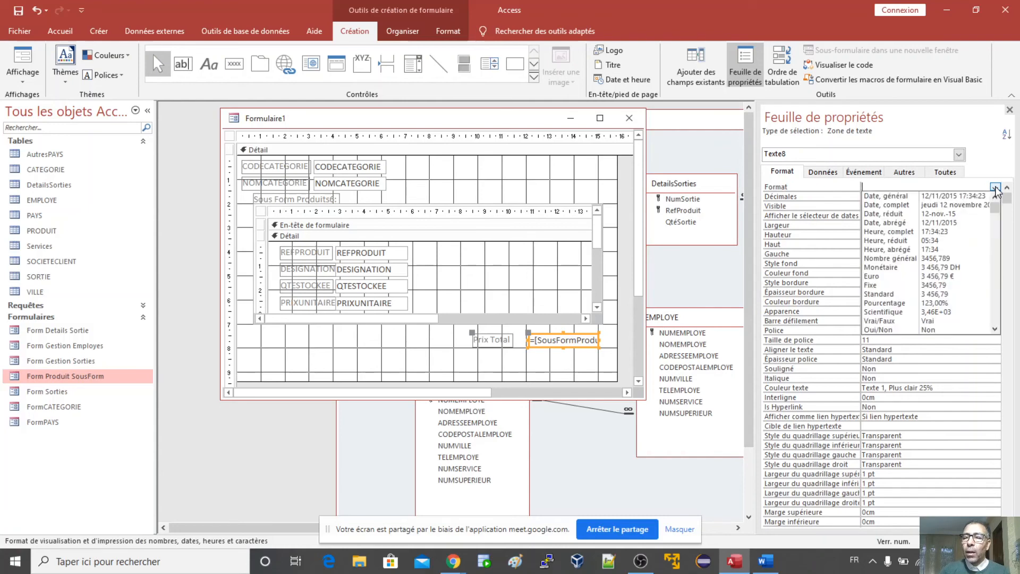
click(894, 268)
click(433, 363)
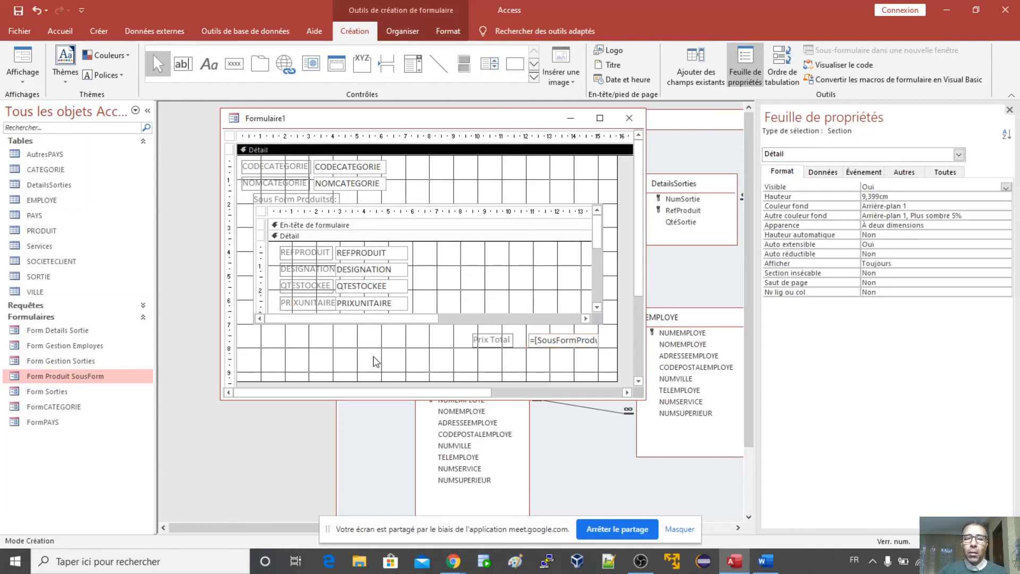
Display Formulaire1 in form view and check the Prix Total for each category from BOI through CPU.
click(24, 53)
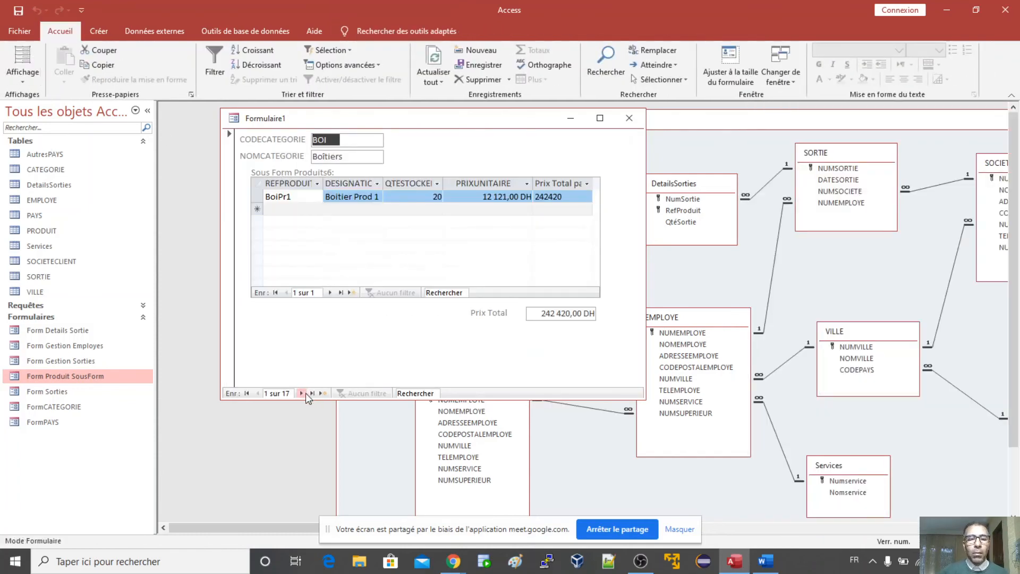
click(302, 393)
click(302, 393)
click(301, 393)
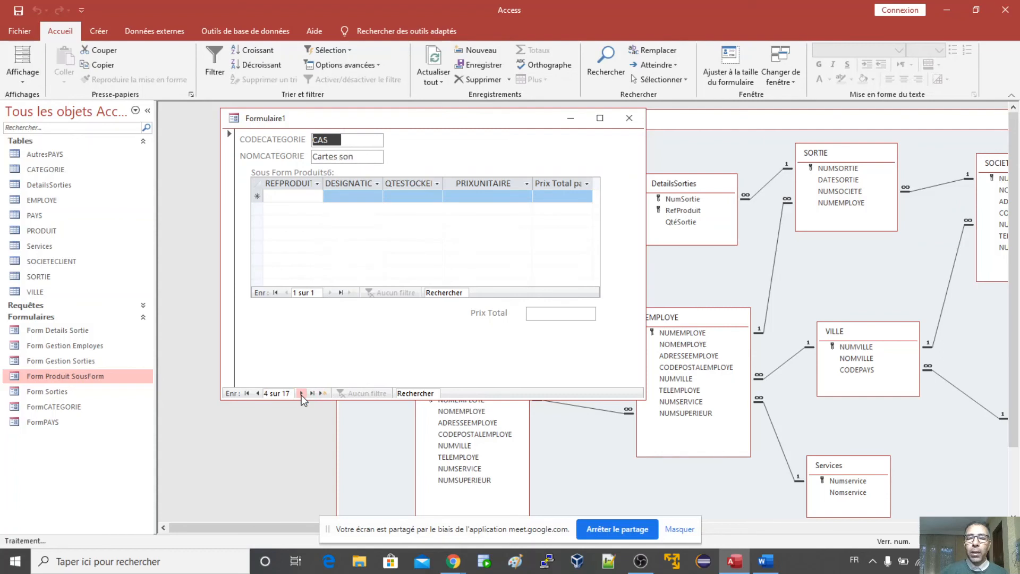
click(301, 393)
click(302, 393)
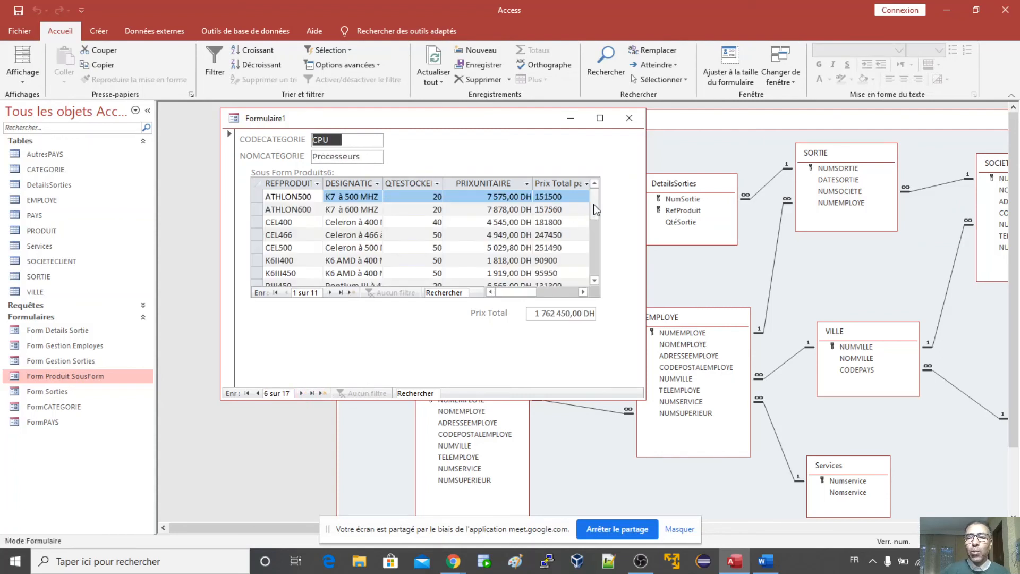
mouse_move(595, 207)
mouse_down()
mouse_move(596, 263)
mouse_move(590, 190)
mouse_move(595, 262)
mouse_move(595, 199)
mouse_up()
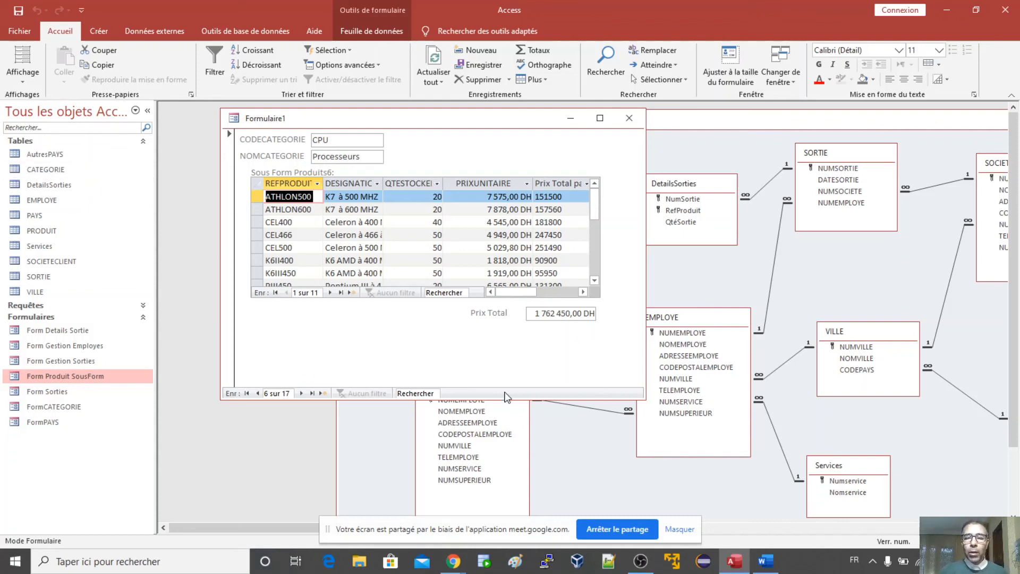
Browse back to the first category record and forward again to CLA, comparing the listed products with Prix Total.
click(257, 393)
click(257, 394)
click(258, 394)
click(257, 393)
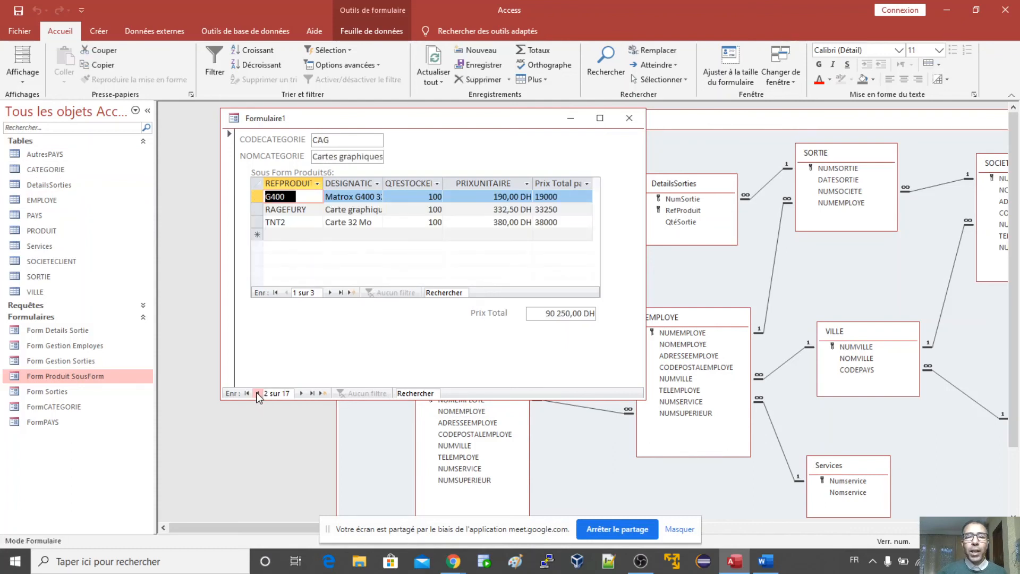
click(257, 393)
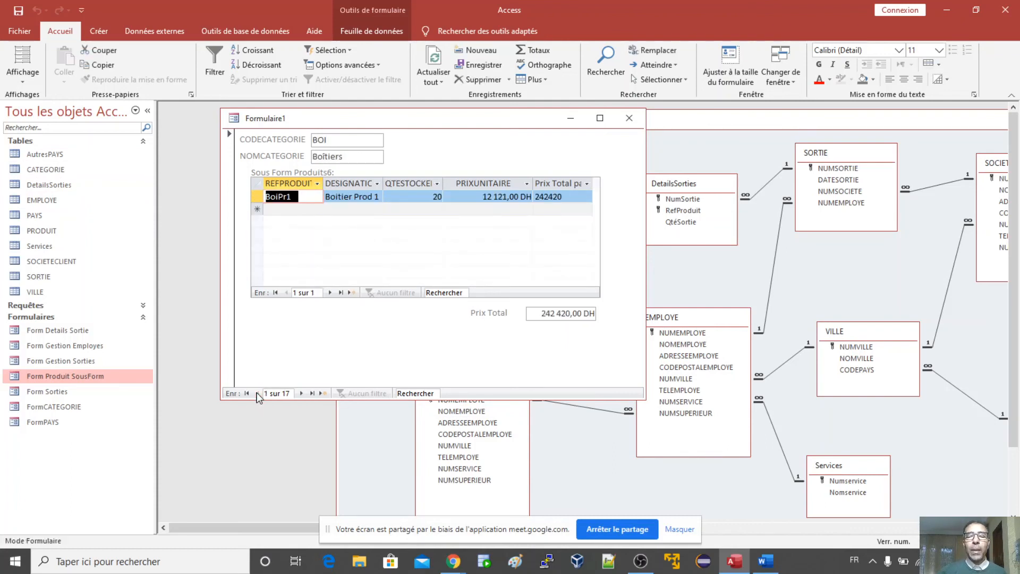
click(301, 393)
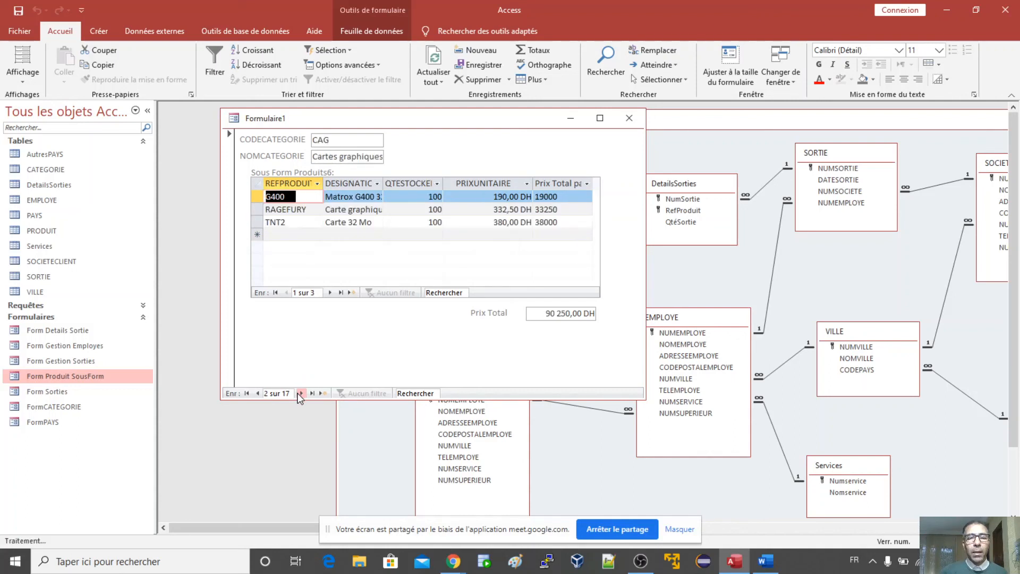
click(301, 393)
click(301, 393)
click(301, 393)
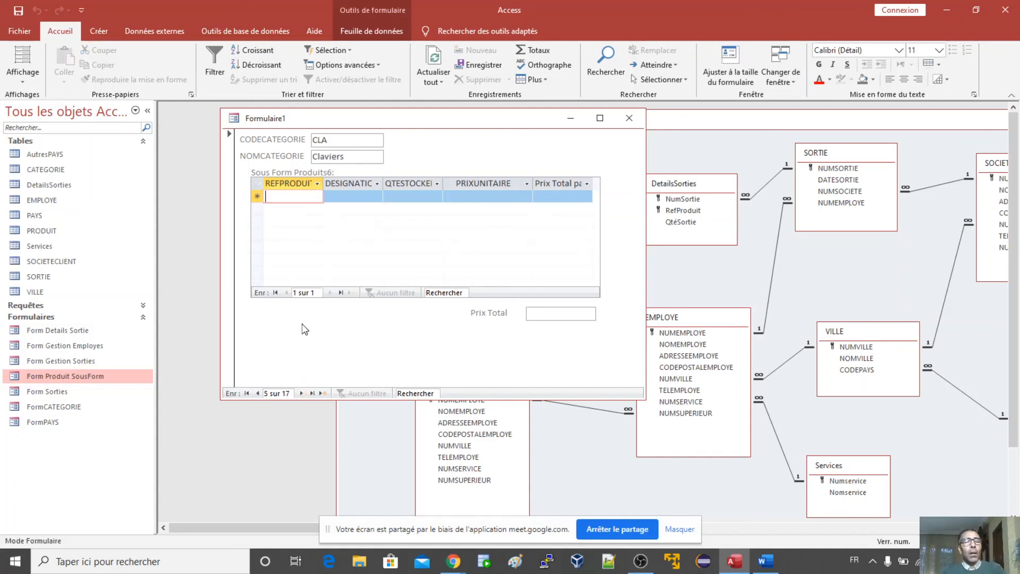
Return Formulaire1 to design view and inspect the total text box and the subform's calculated product total.
click(24, 83)
click(56, 184)
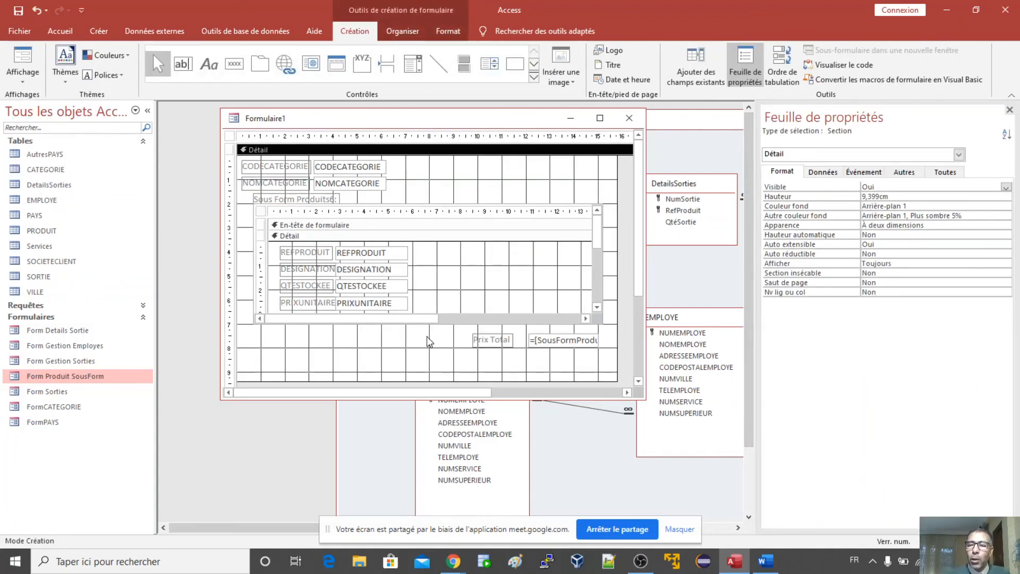
click(556, 346)
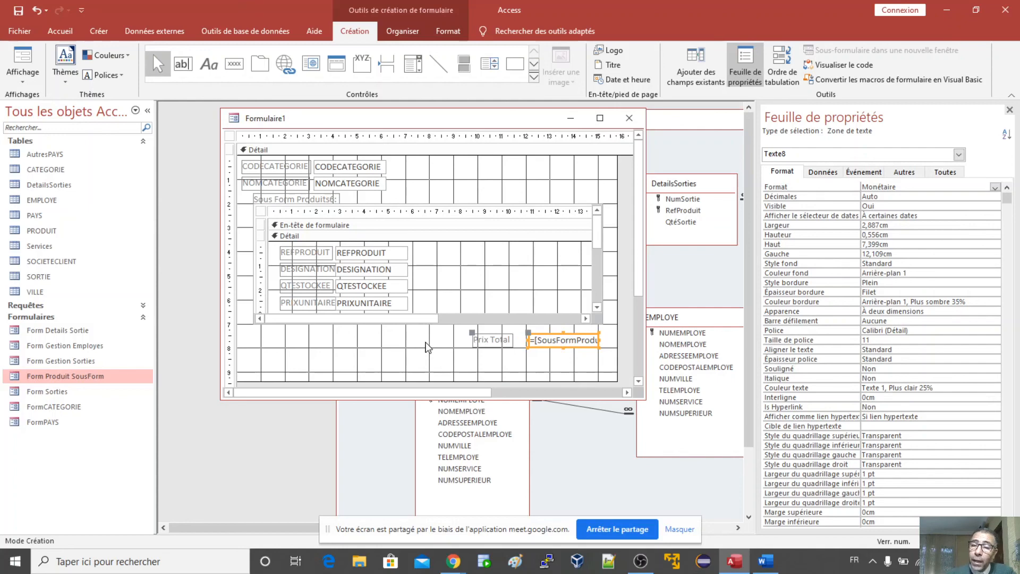
drag(598, 231, 598, 246)
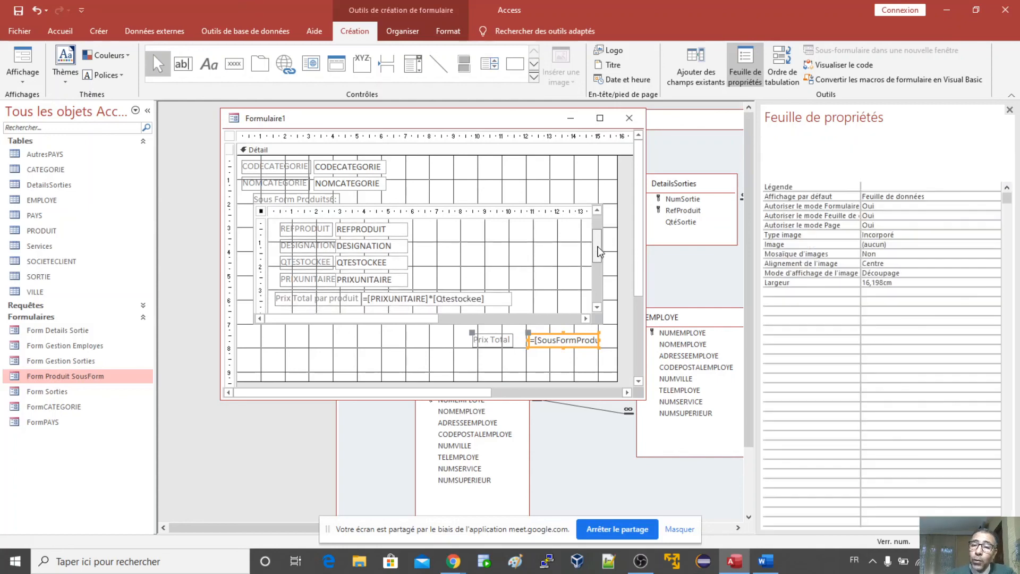
Reopen Formulaire1 in form view and review the products and Prix Total of the first six category records.
click(22, 58)
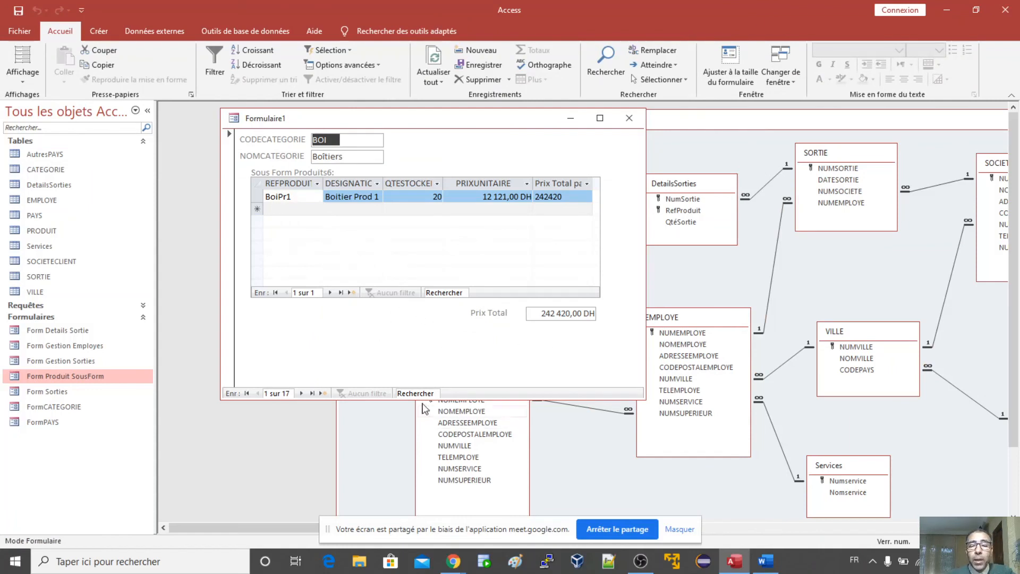
click(301, 393)
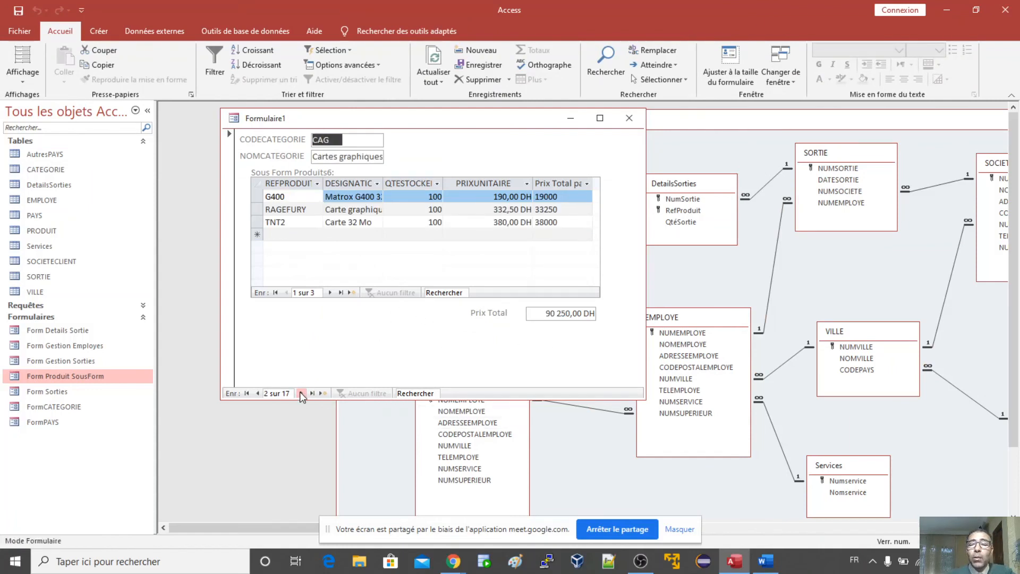
click(301, 393)
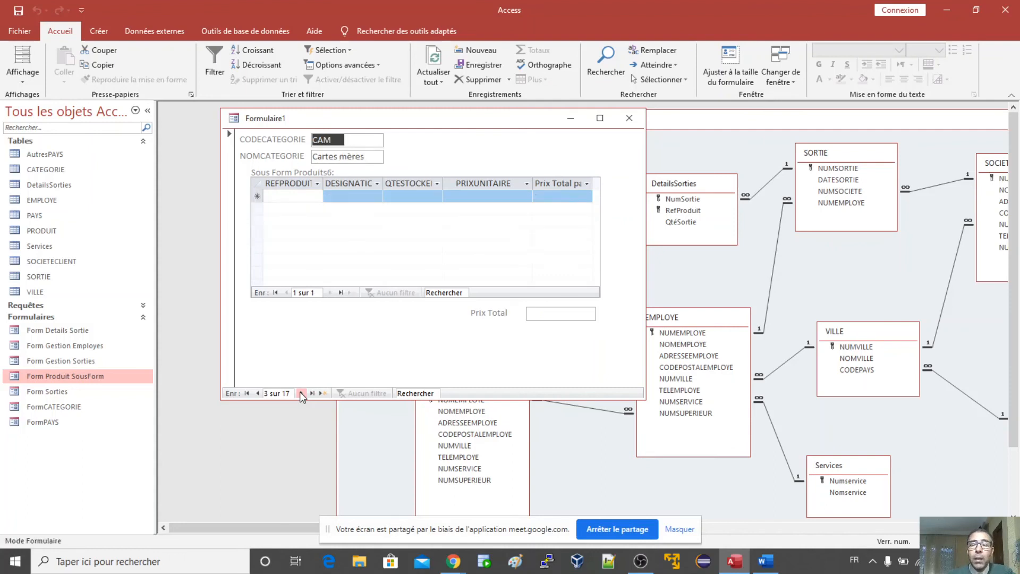
click(301, 393)
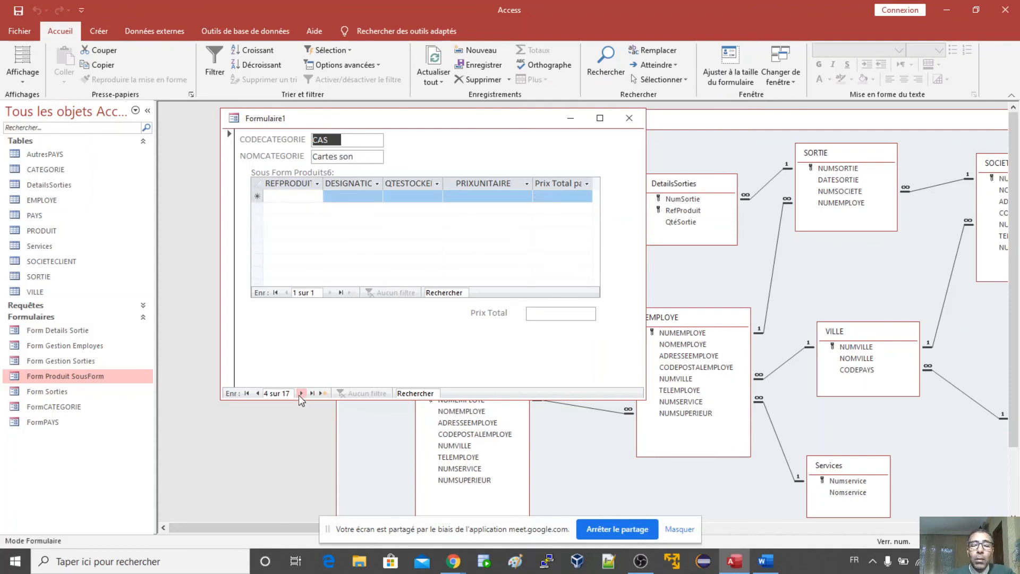
click(301, 393)
click(301, 394)
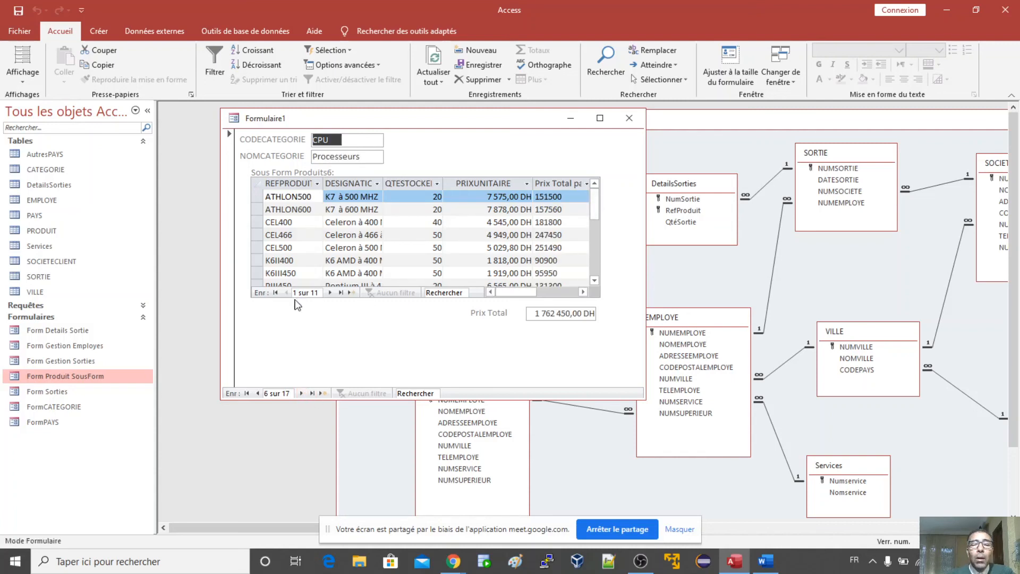
In design view, draw a text box about 2.7 cm wide in the subform's form footer, before the Somme text box.
click(23, 83)
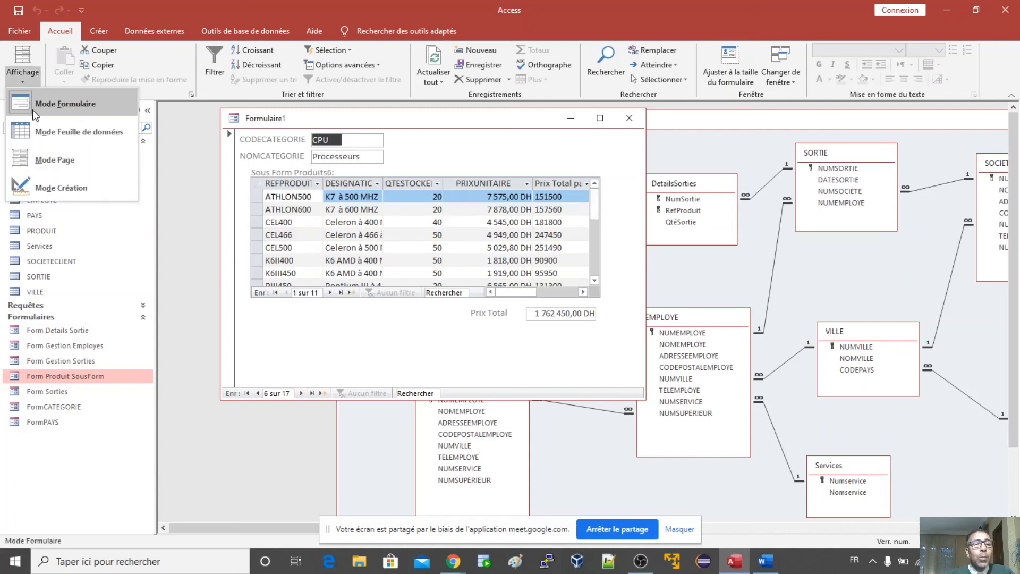
click(40, 189)
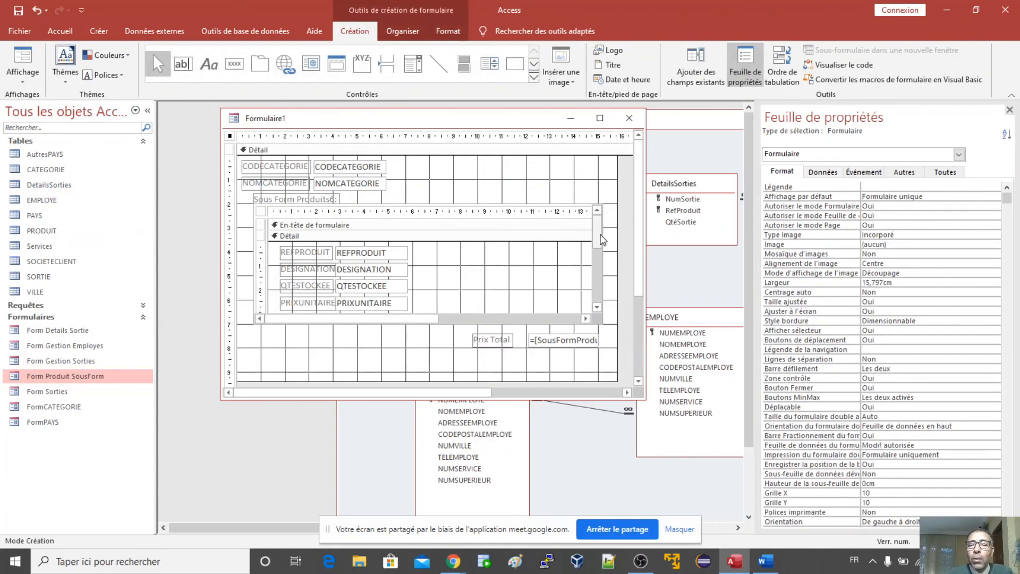
drag(602, 239, 596, 281)
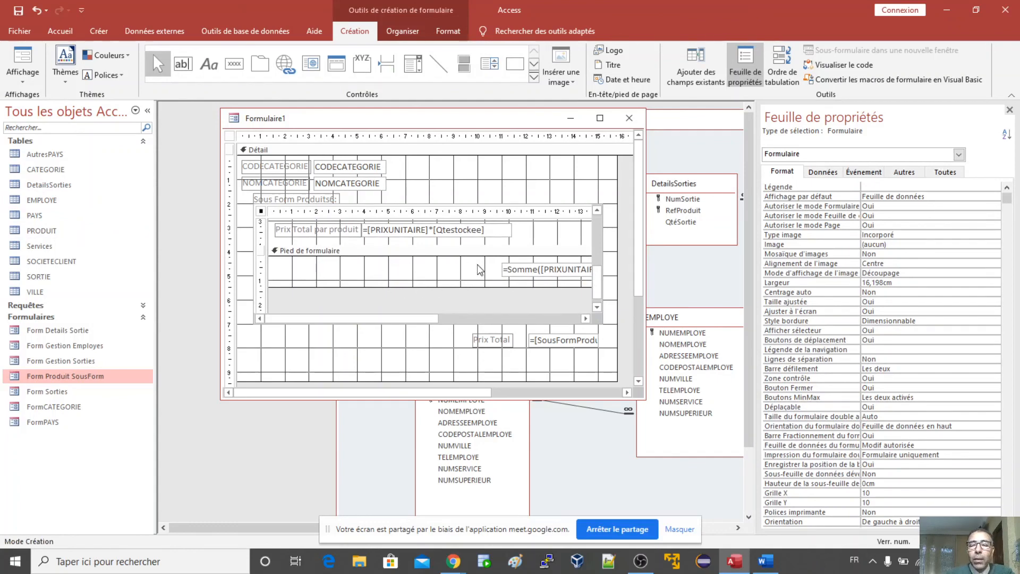
click(432, 270)
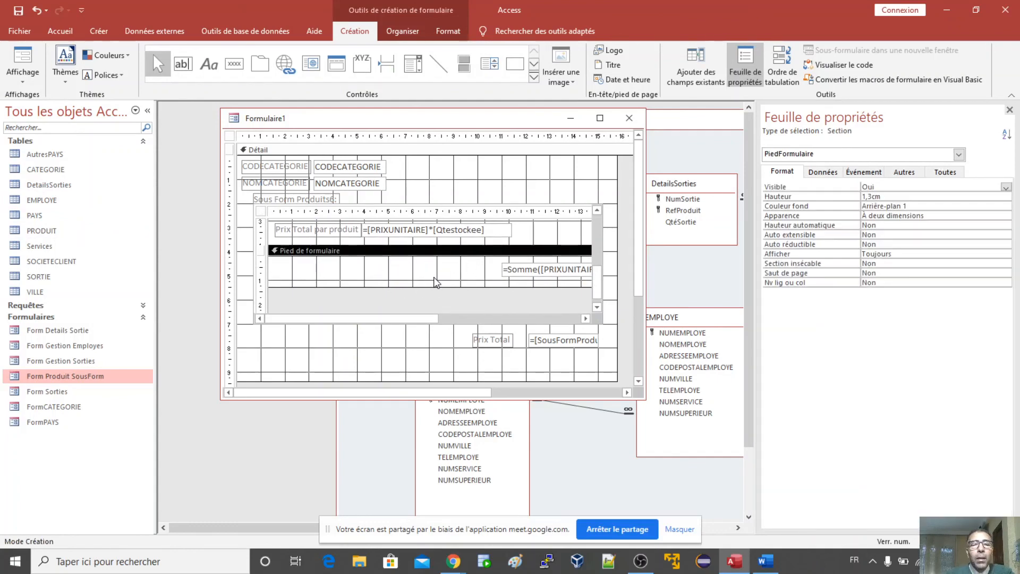
click(182, 68)
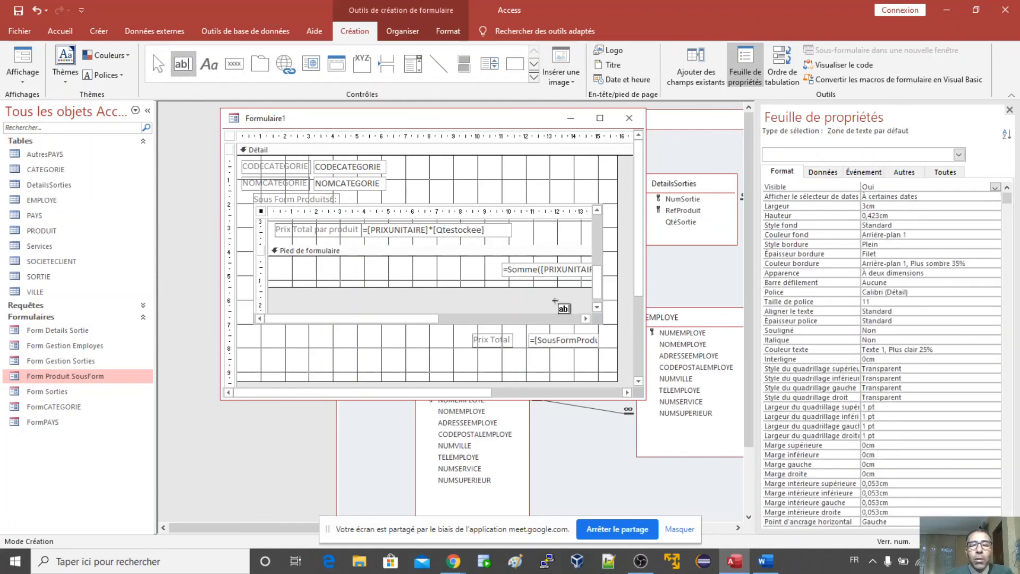
drag(394, 260, 462, 274)
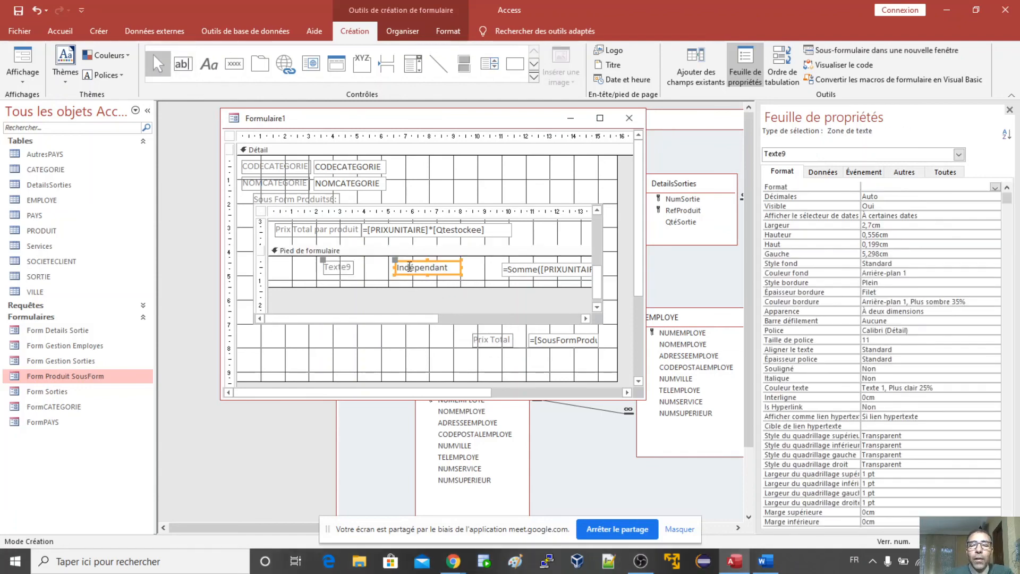
Enter the formula =compte(*) in the new unbound text box of the subform's form footer.
click(410, 266)
text(=)
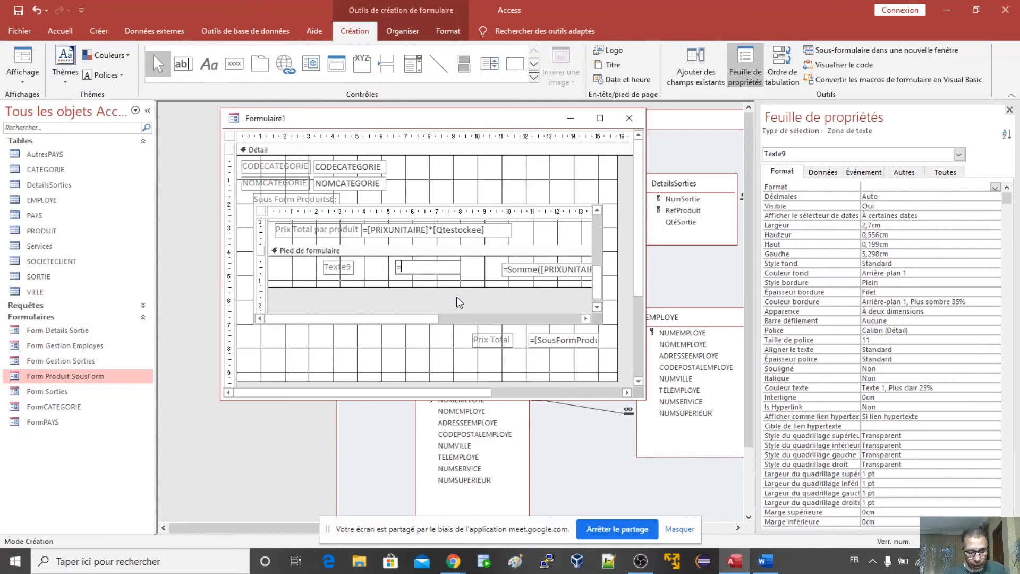
text(compte()
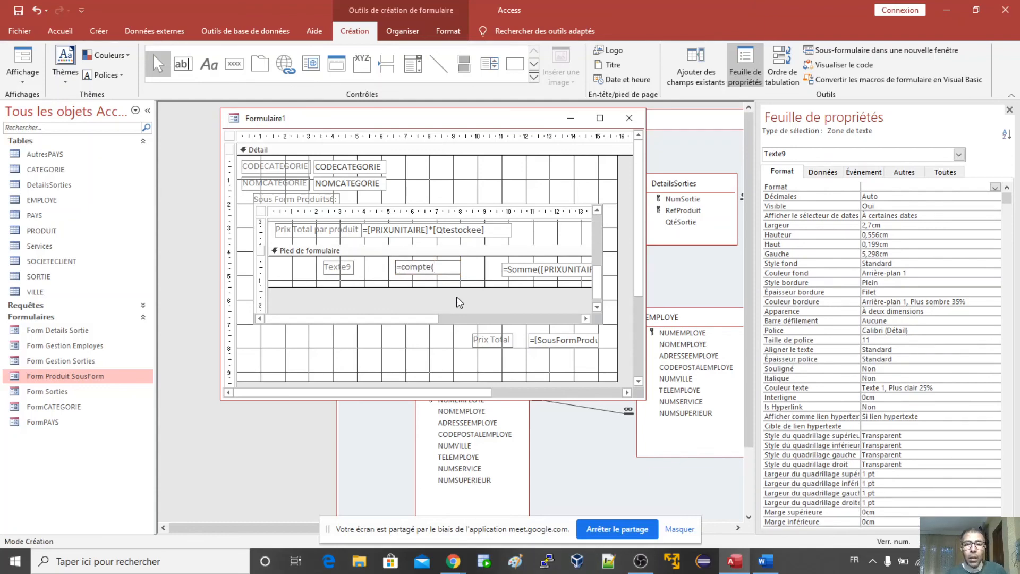
text(*))
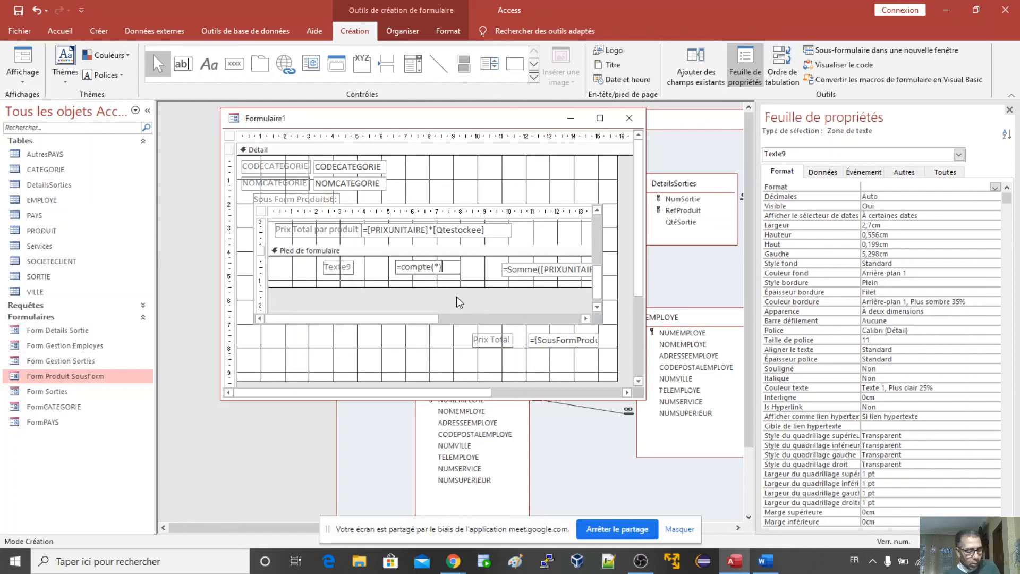
key(Return)
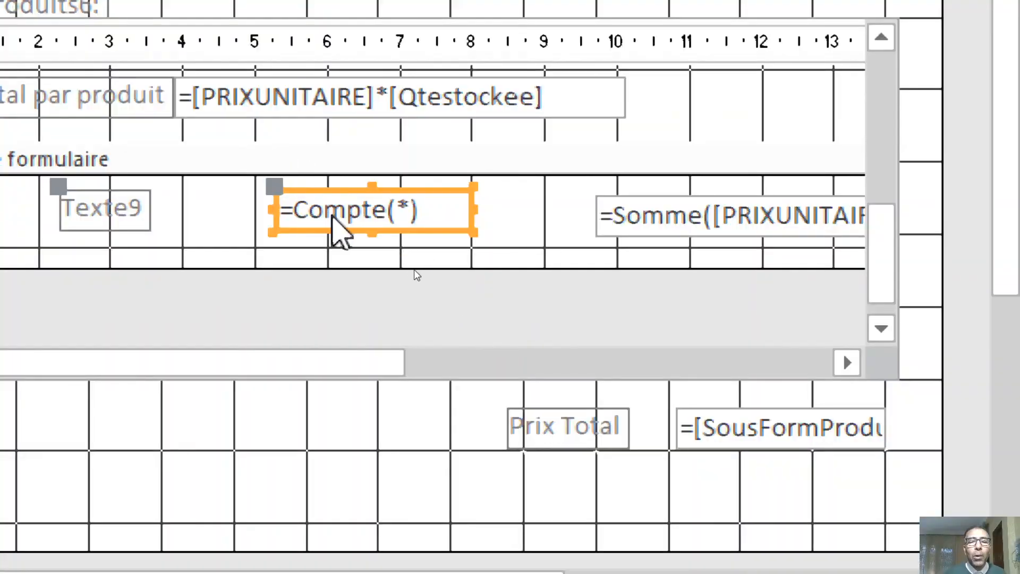
click(334, 212)
double_click(332, 211)
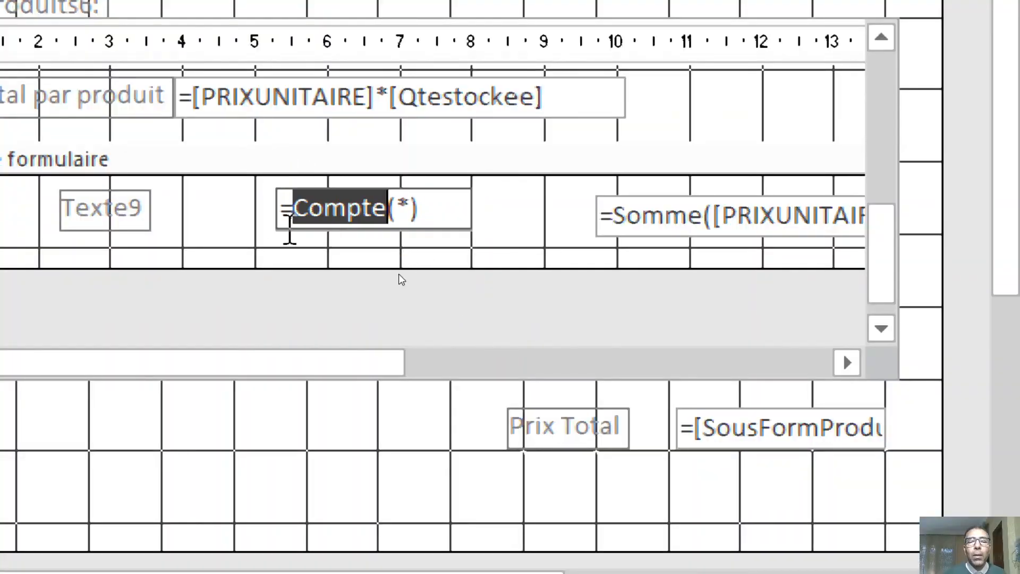
click(458, 216)
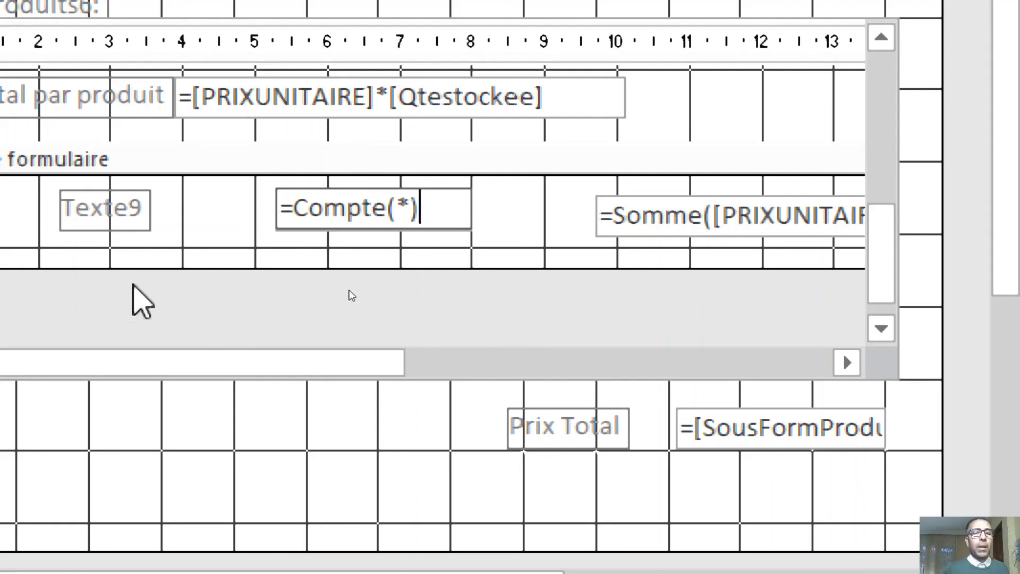
Delete the label attached to the Compte text box in the subform's form footer.
click(229, 232)
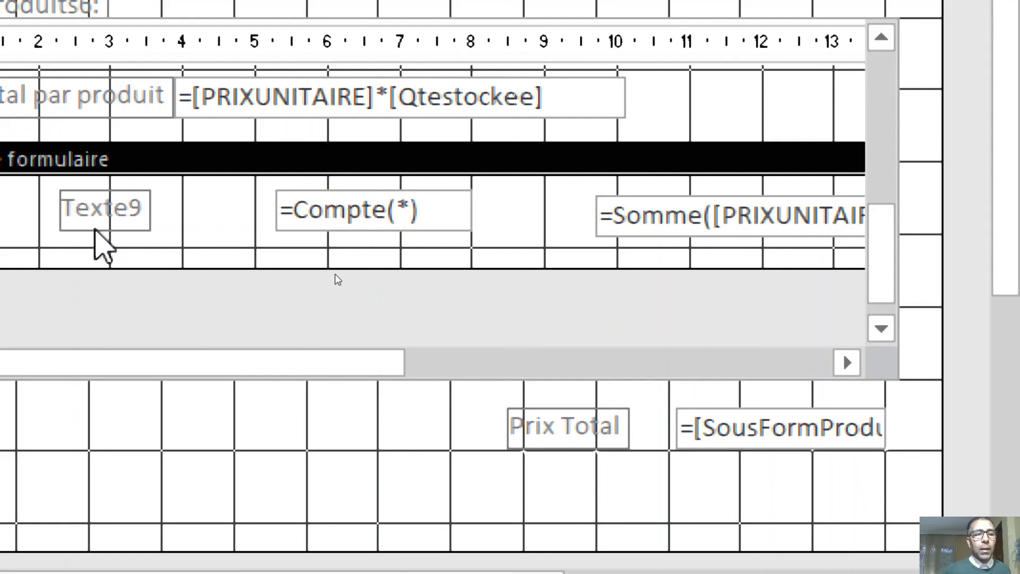
click(95, 228)
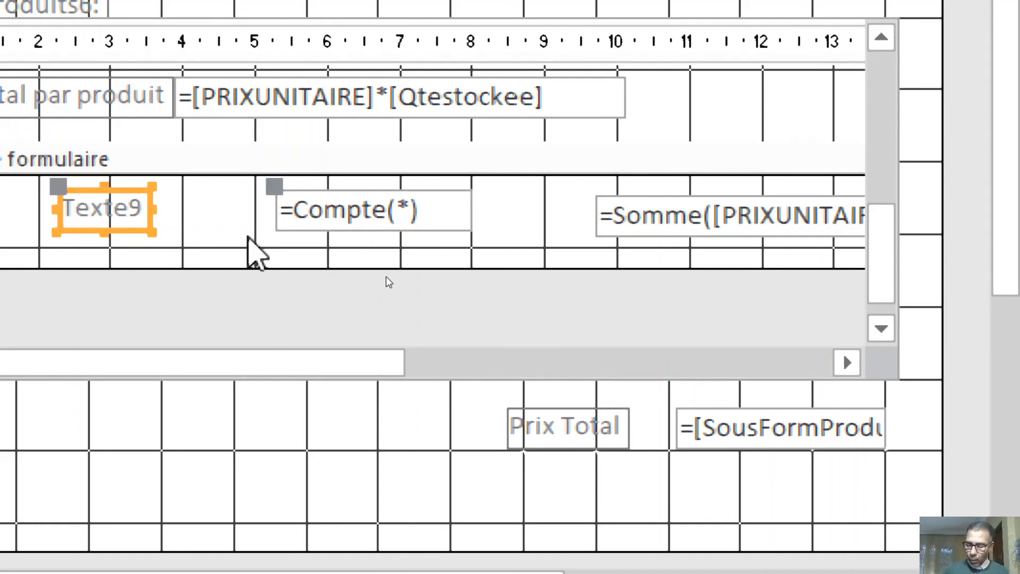
key(Delete)
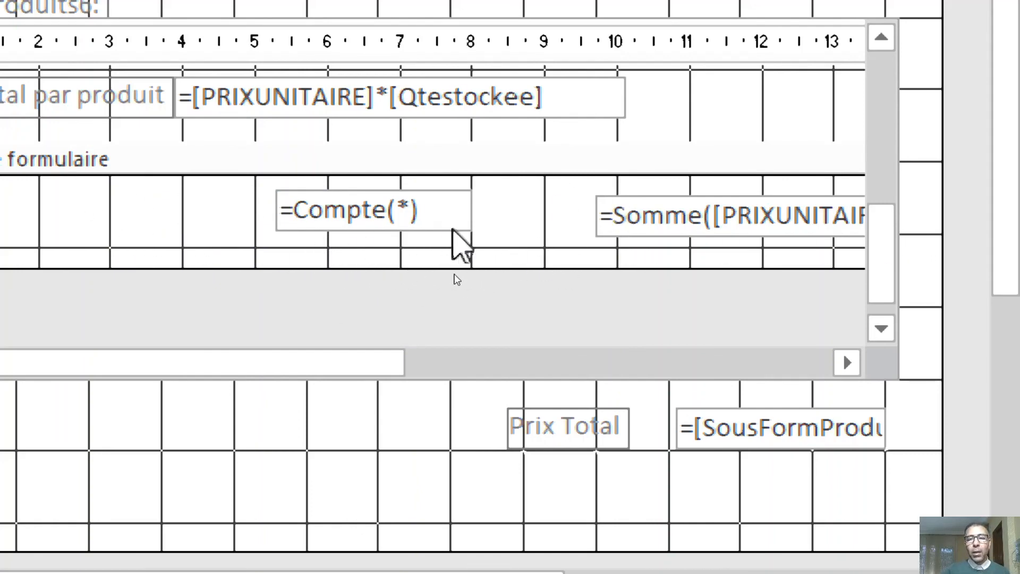
Set the Name property (Nom) of the =Compte(*) text box to NbreProduits.
click(444, 230)
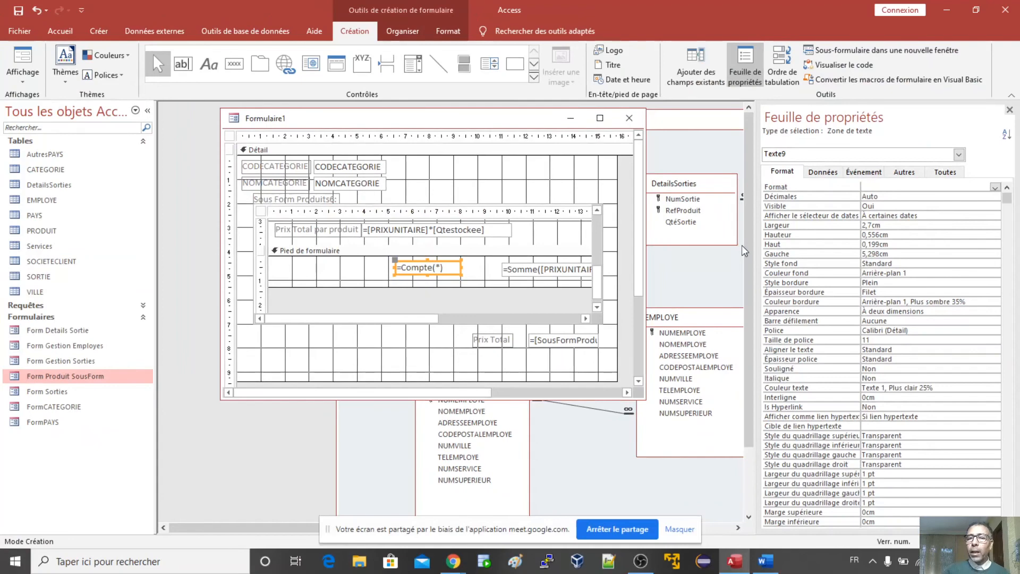
click(903, 175)
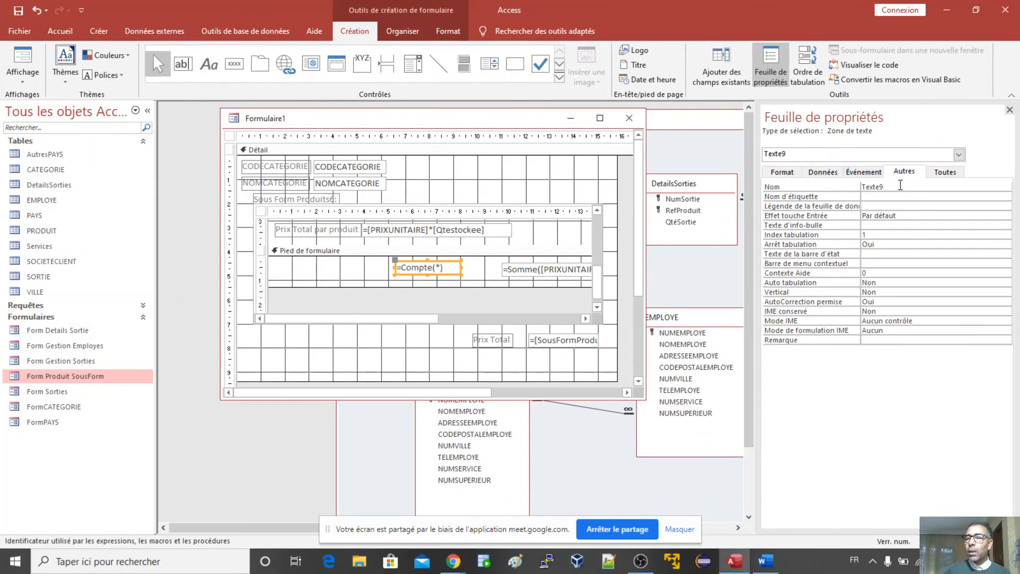
double_click(882, 187)
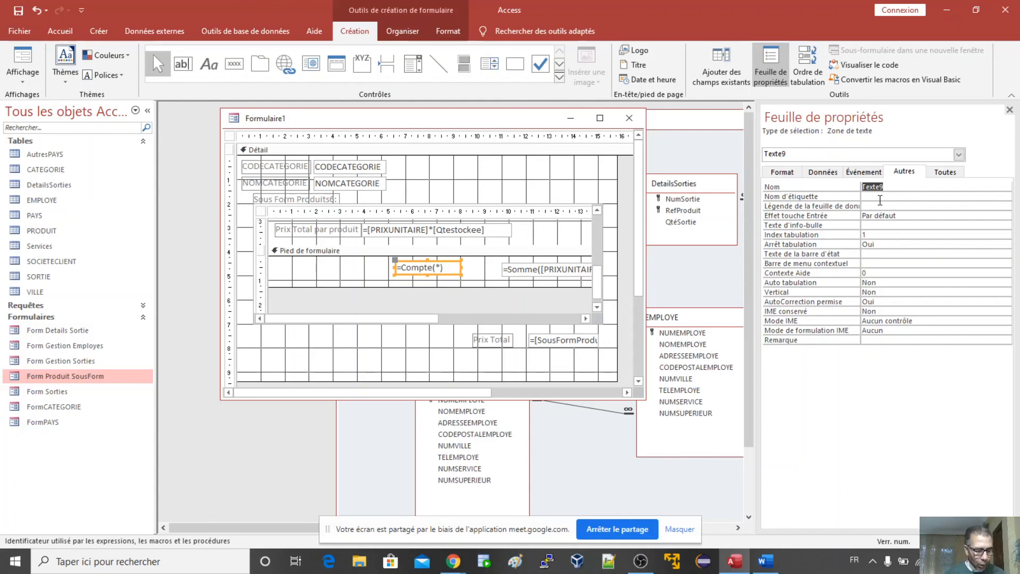
text(NbreA)
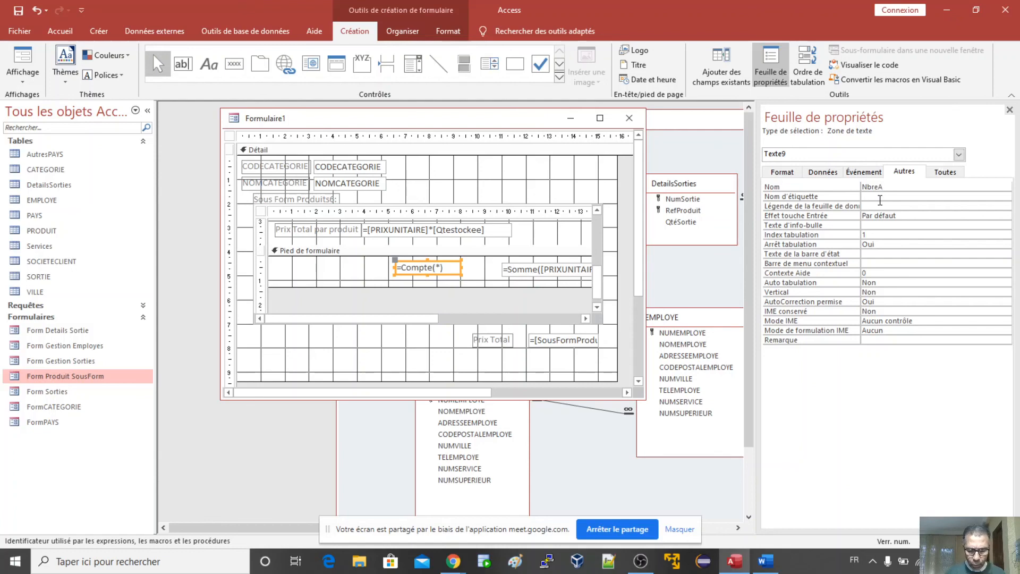
key(BackSpace)
text(Produ)
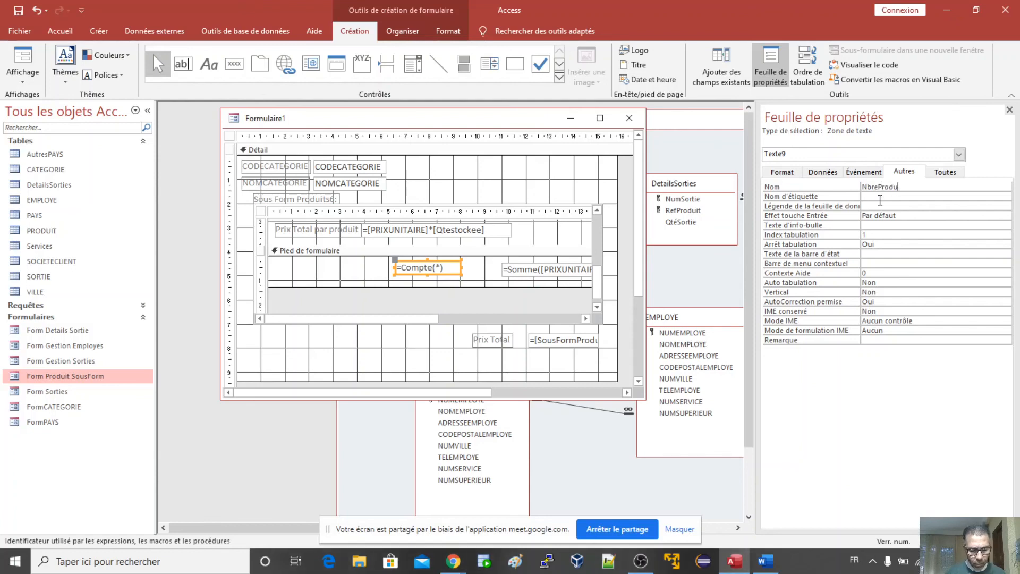
text(its)
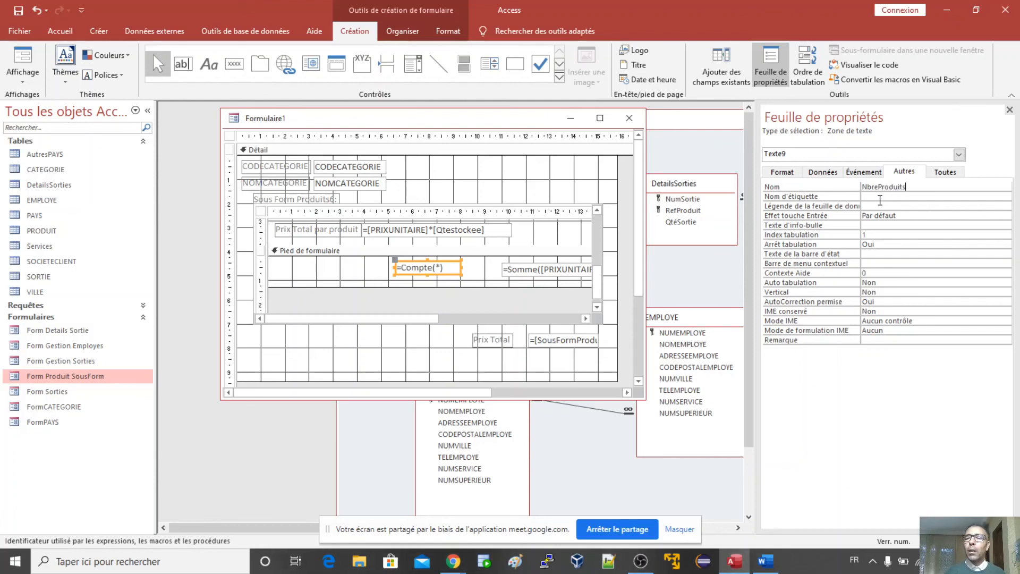